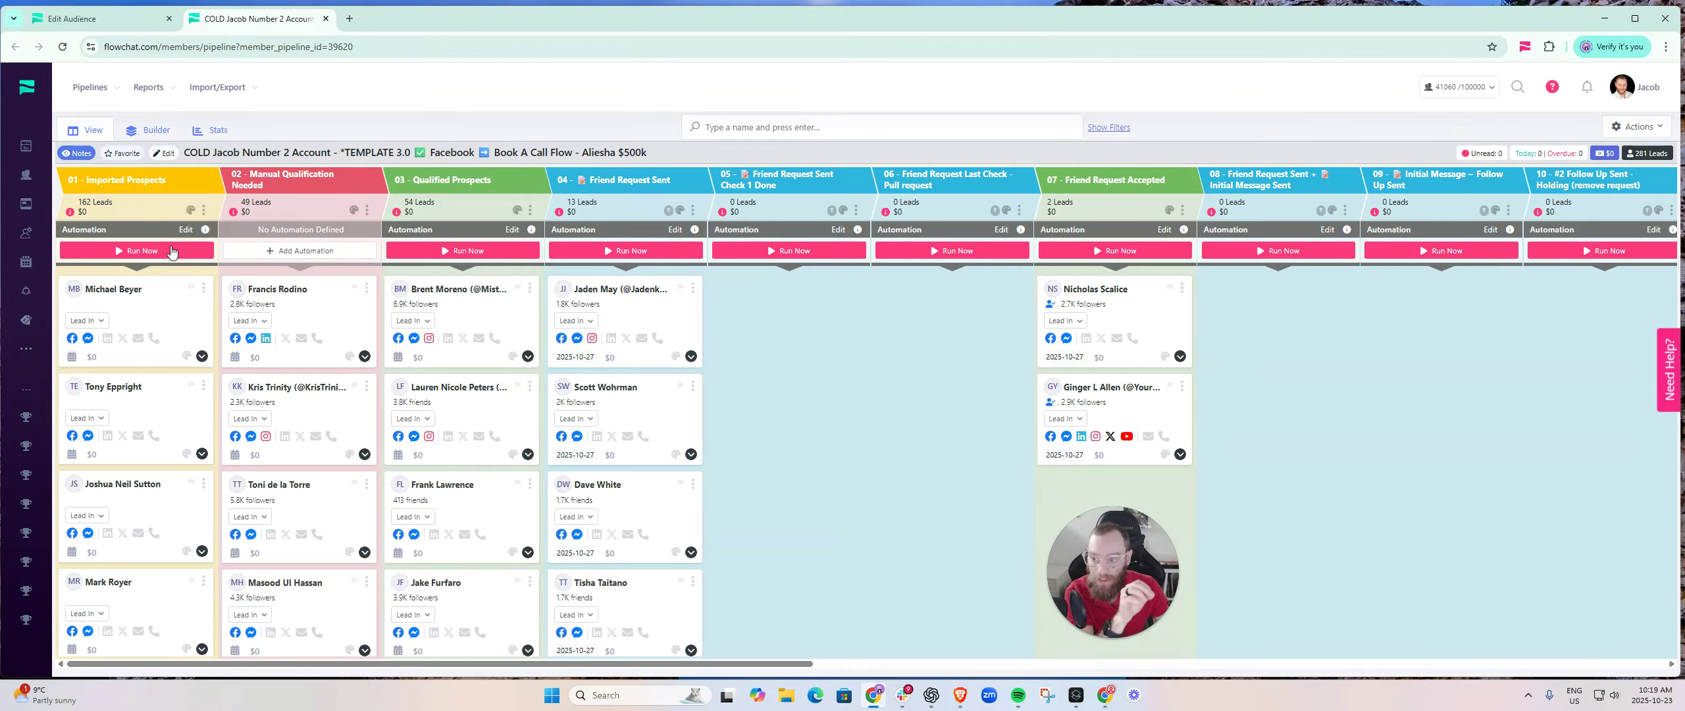
- Review the Qualify Profile with Audience settings in the Imported Prospects stage automation, closing the stage settings without saving
{"action": "left_click", "coordinate": [187, 230]}
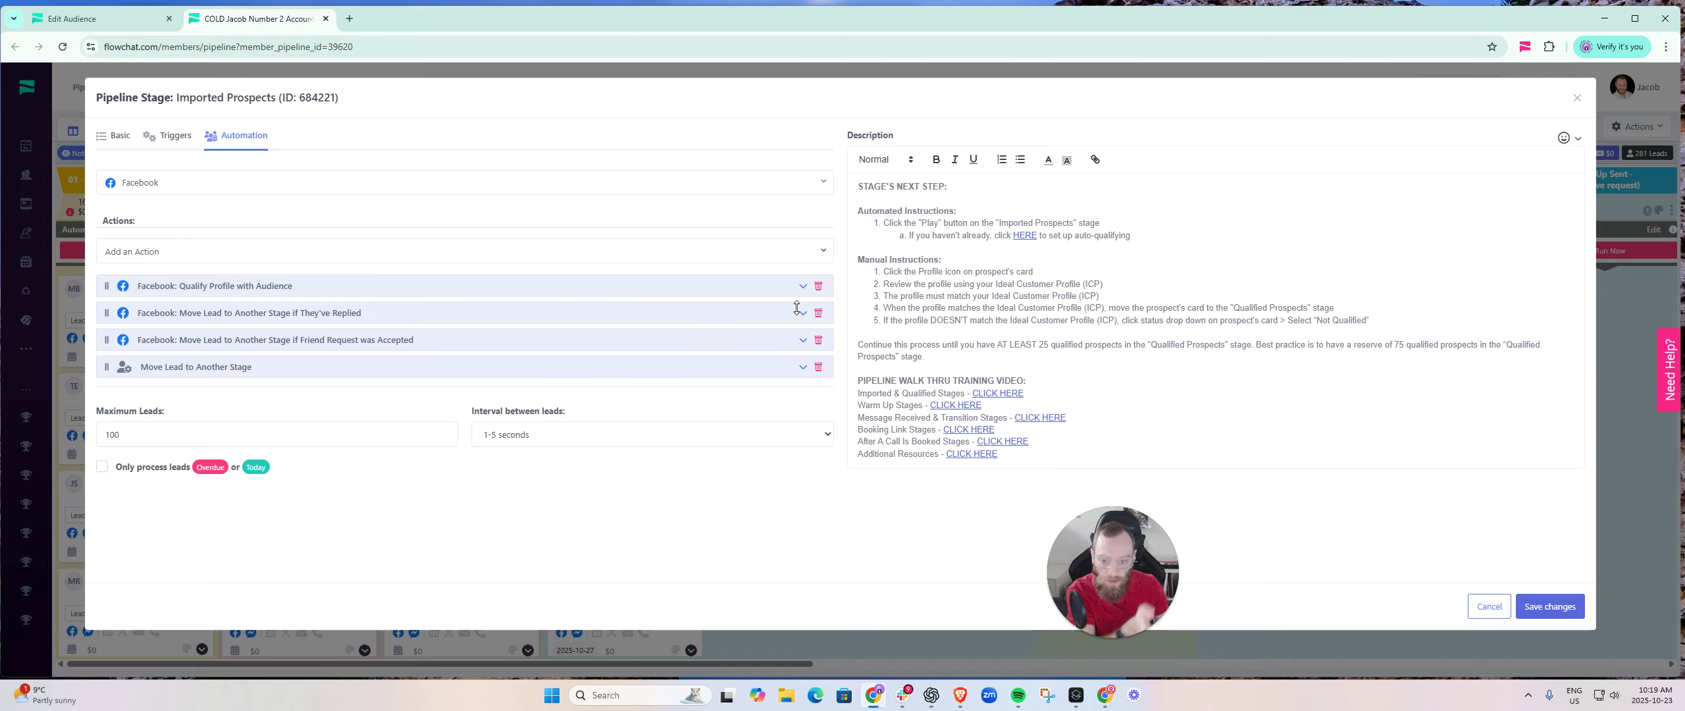
{"action": "left_click", "coordinate": [802, 286]}
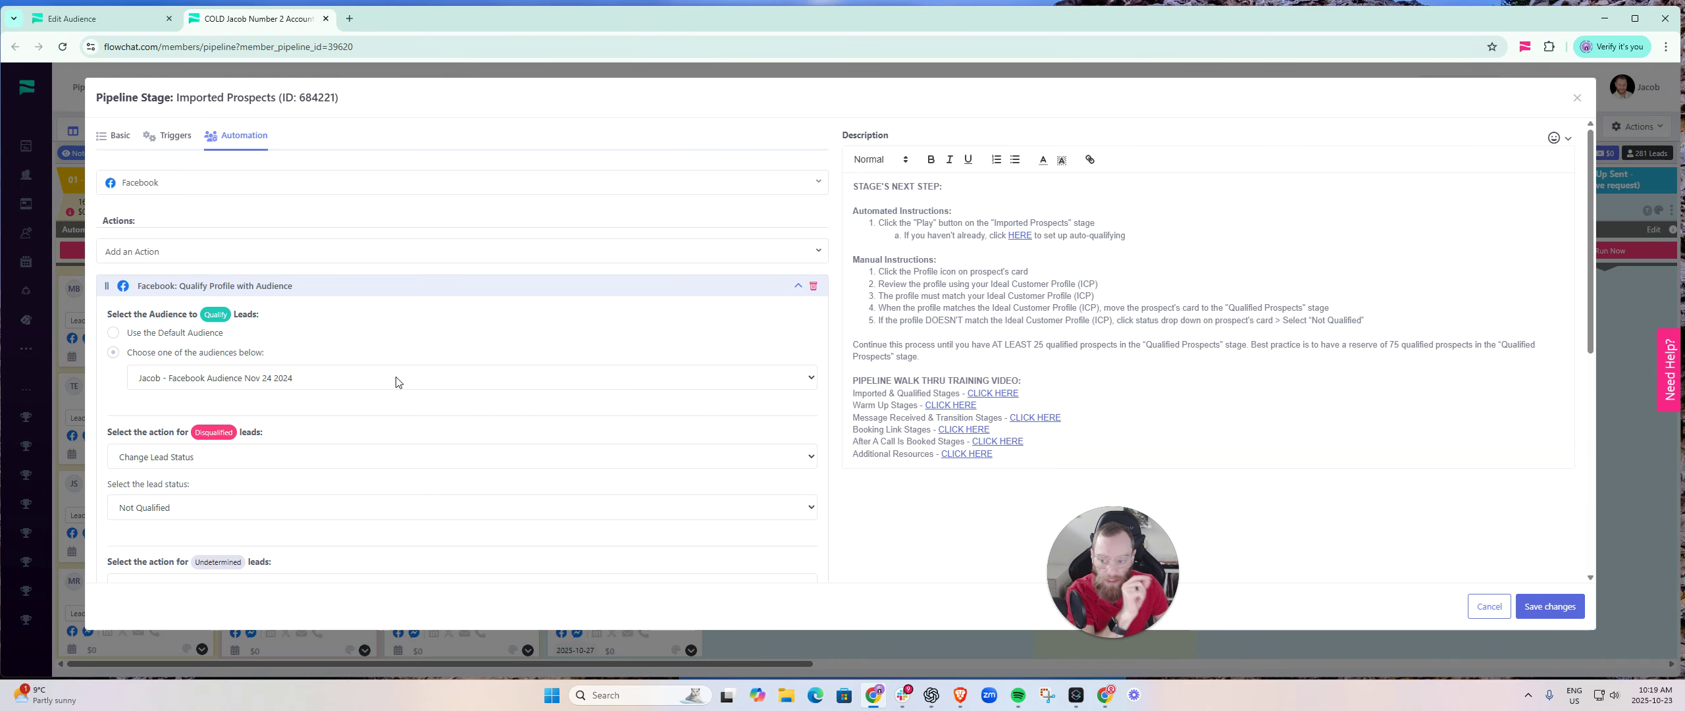
{"action": "scroll", "coordinate": [390, 417], "scroll_direction": "down", "scroll_amount": 2}
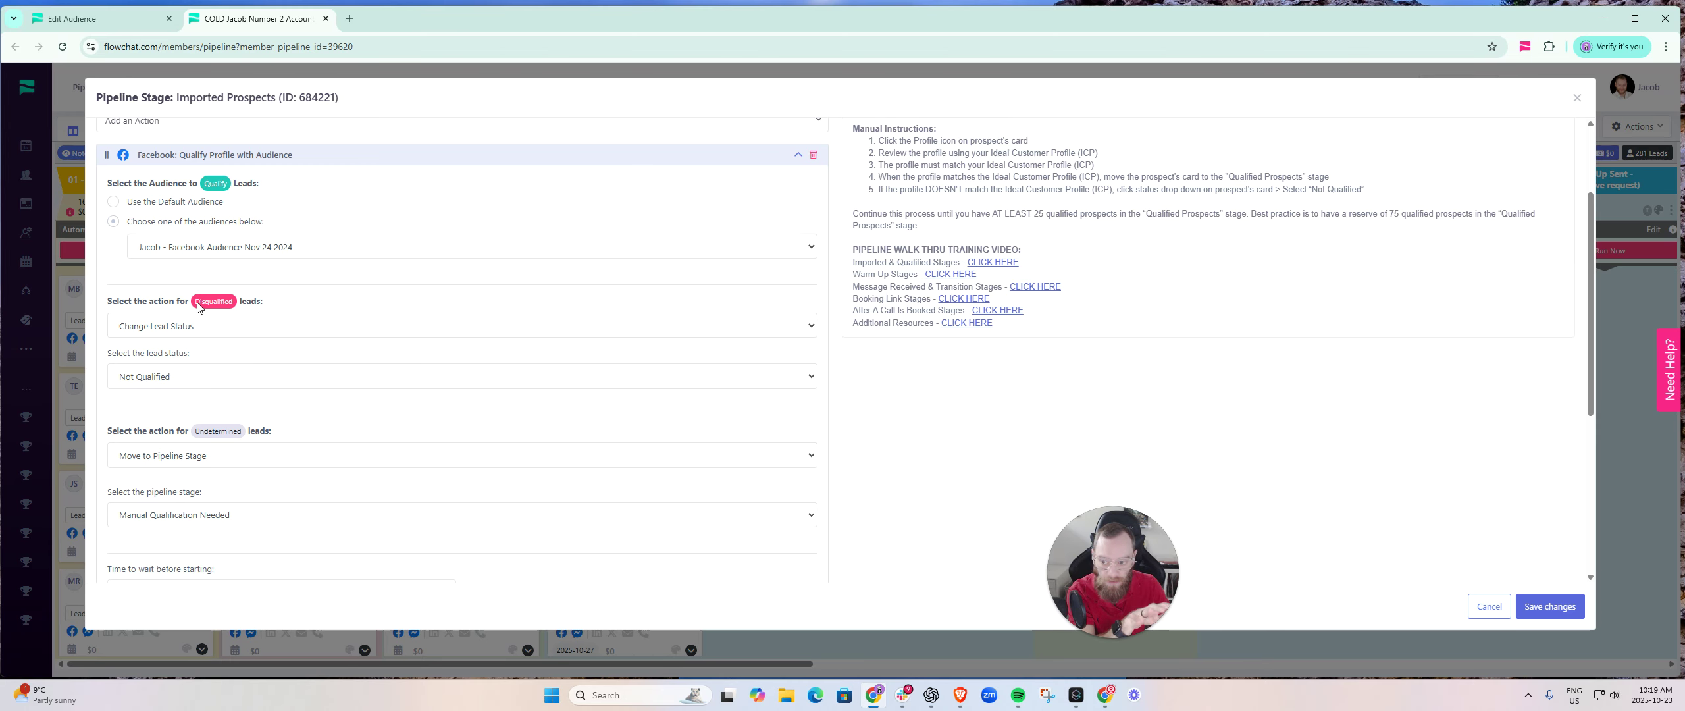
{"action": "scroll", "coordinate": [250, 441], "scroll_direction": "down", "scroll_amount": 3}
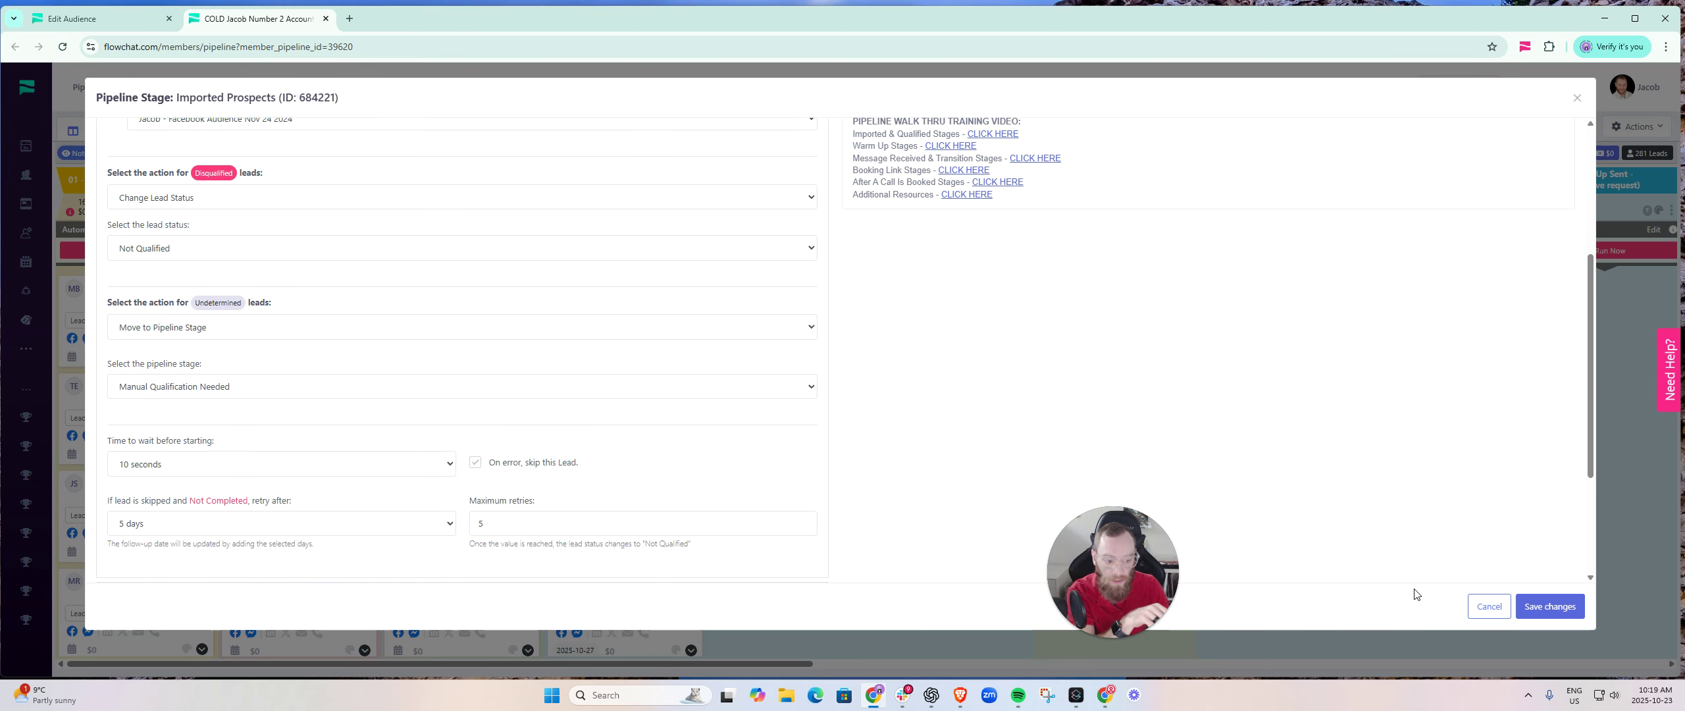
{"action": "left_click", "coordinate": [1489, 606]}
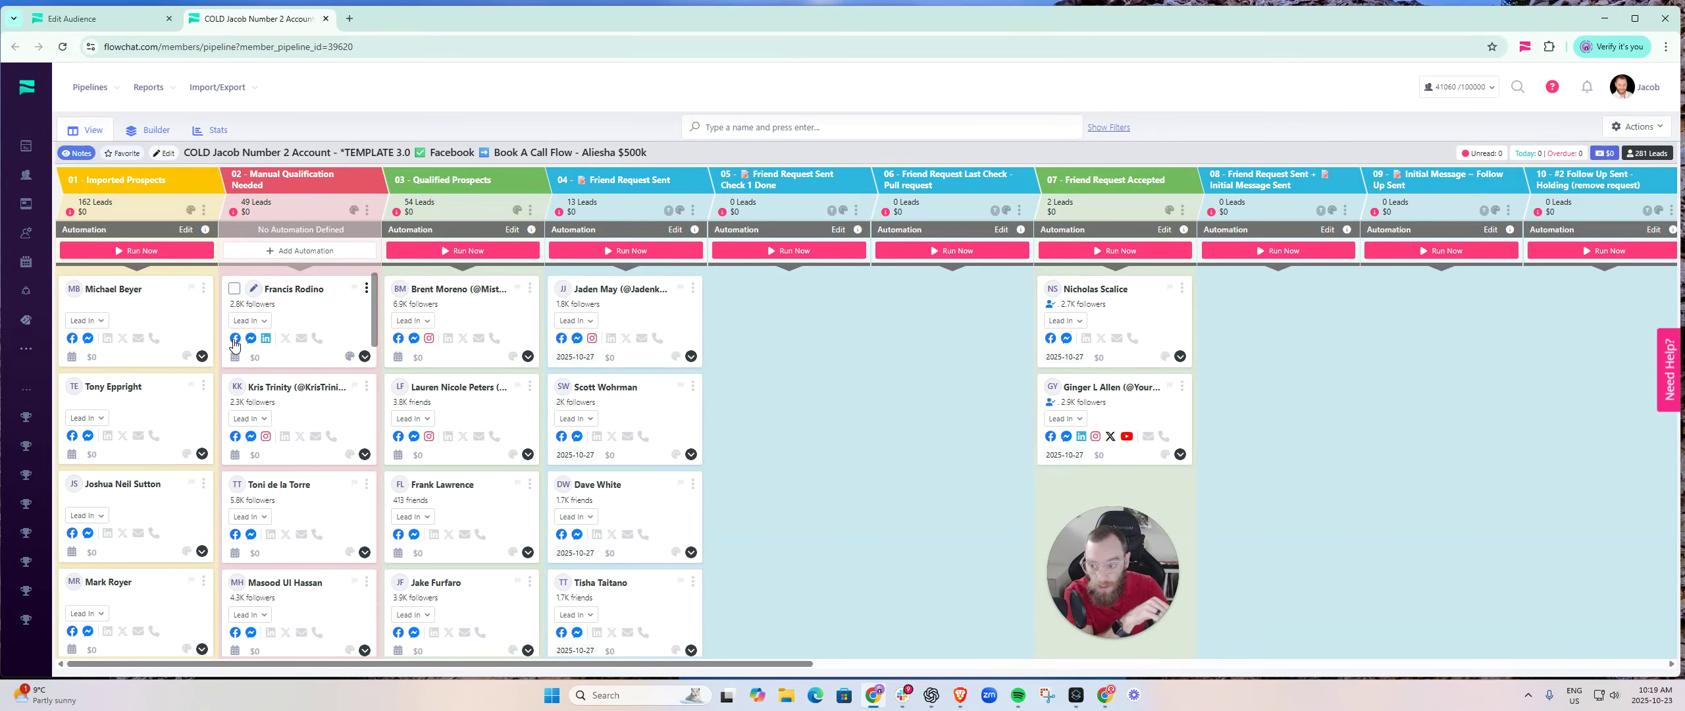
- Open the Facebook profile of the first lead in Manual Qualification Needed and examine its intro, work details and posts
{"action": "left_click", "coordinate": [244, 349]}
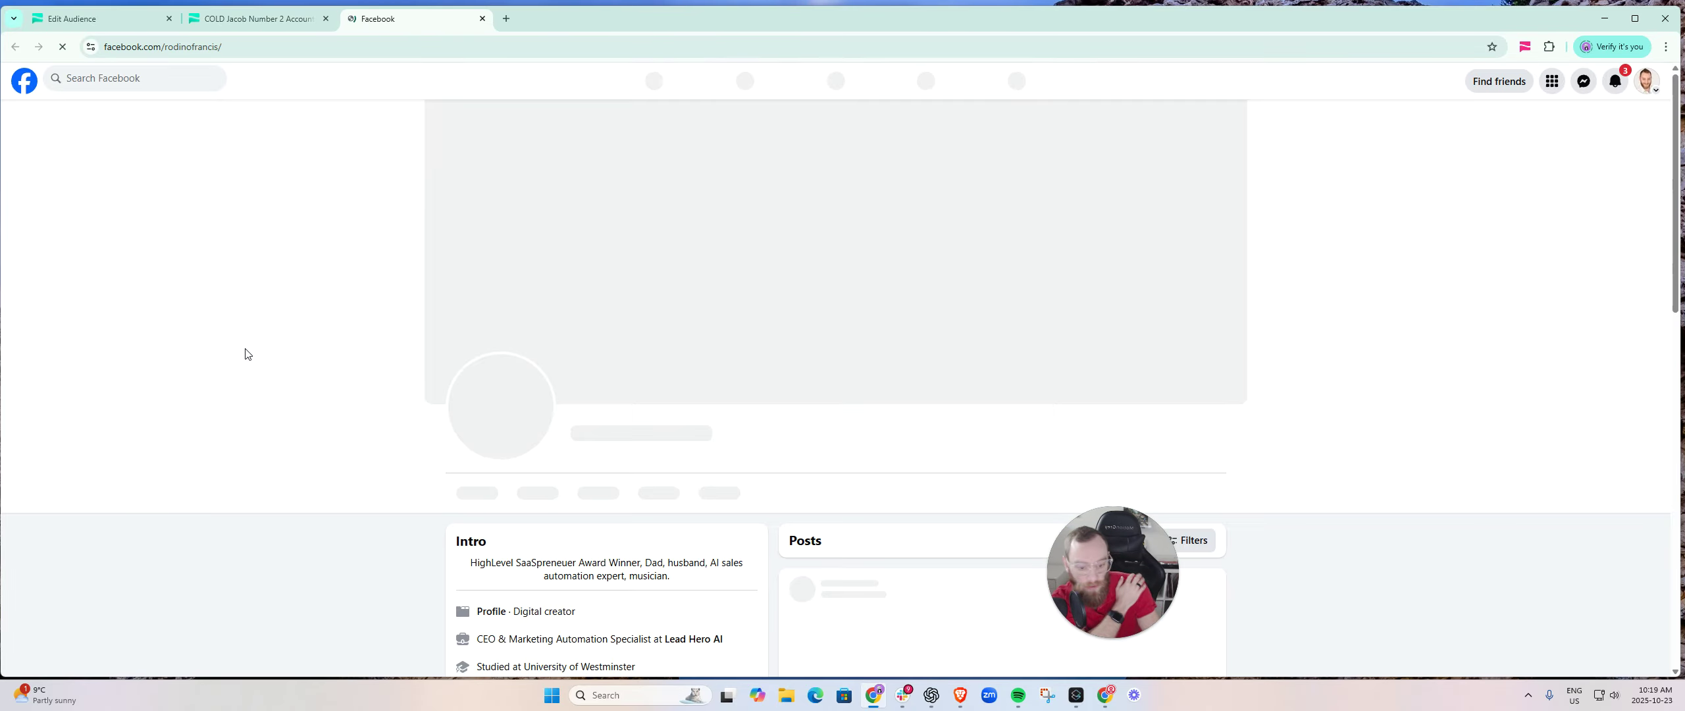
{"action": "scroll", "coordinate": [587, 489], "scroll_direction": "down", "scroll_amount": 6}
{"action": "scroll", "coordinate": [596, 488], "scroll_direction": "up", "scroll_amount": 2}
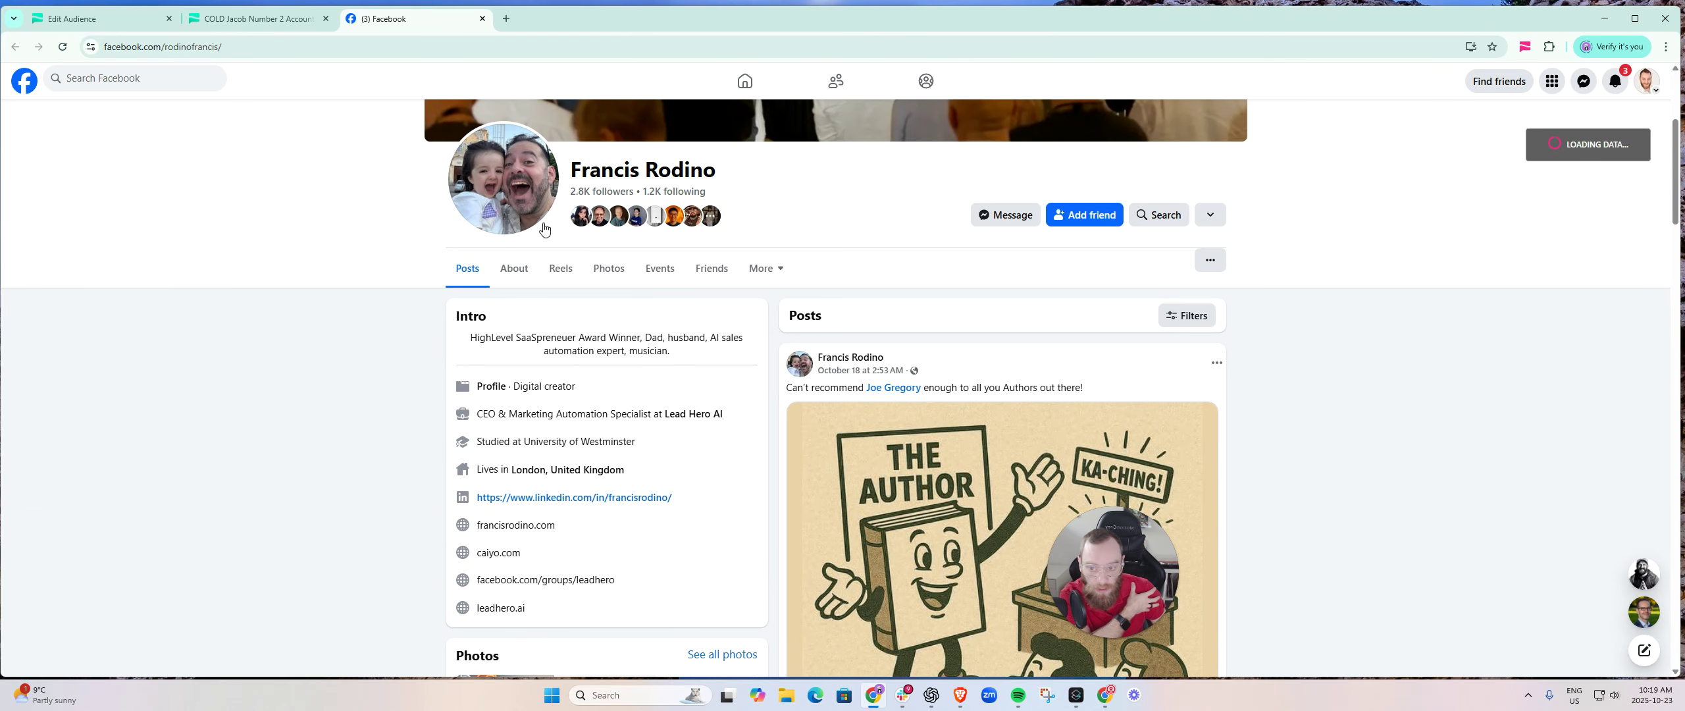
{"action": "scroll", "coordinate": [574, 466], "scroll_direction": "down", "scroll_amount": 2}
{"action": "scroll", "coordinate": [560, 474], "scroll_direction": "up", "scroll_amount": 1}
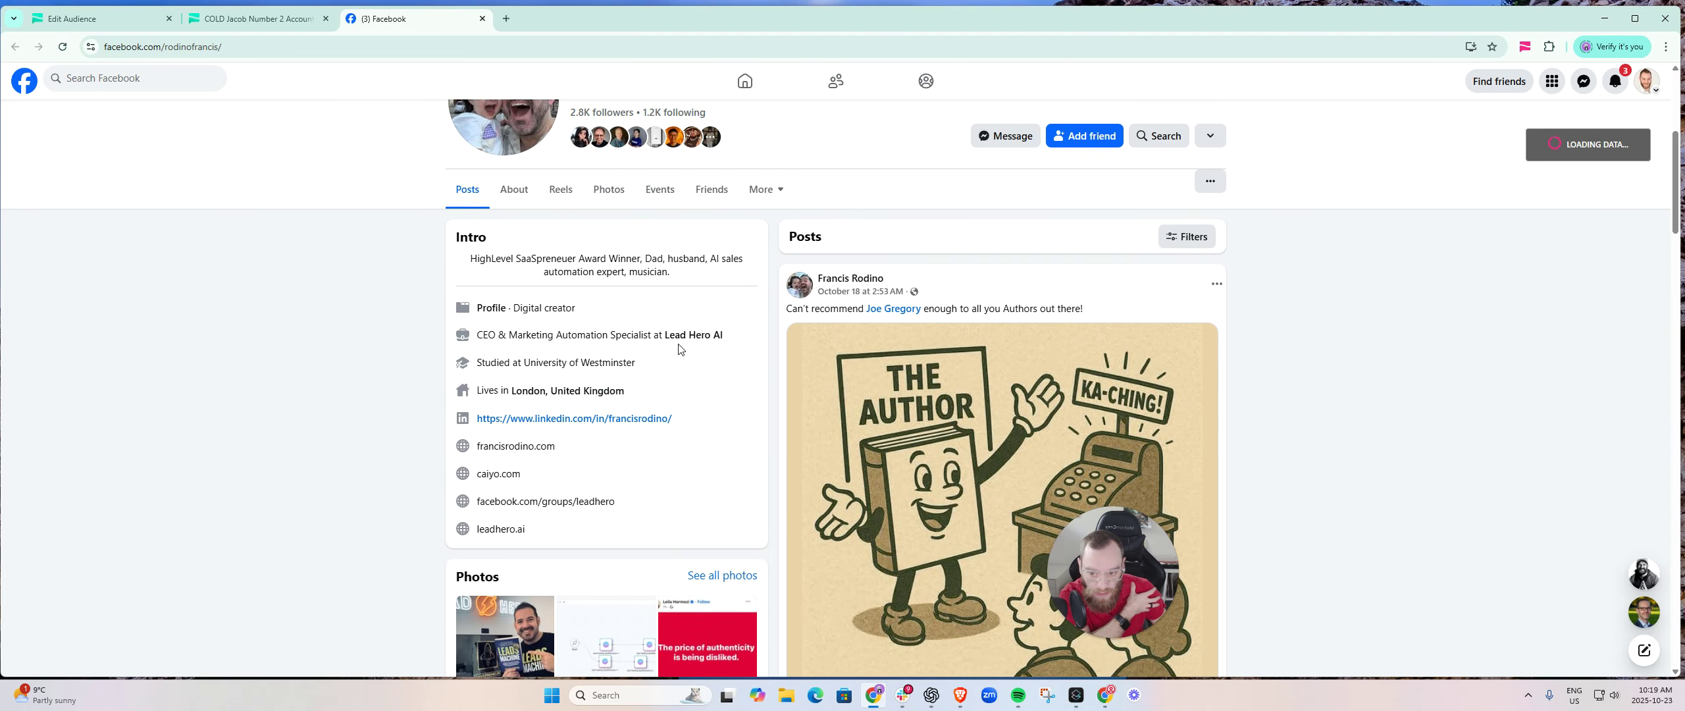
{"action": "scroll", "coordinate": [545, 484], "scroll_direction": "up", "scroll_amount": 2}
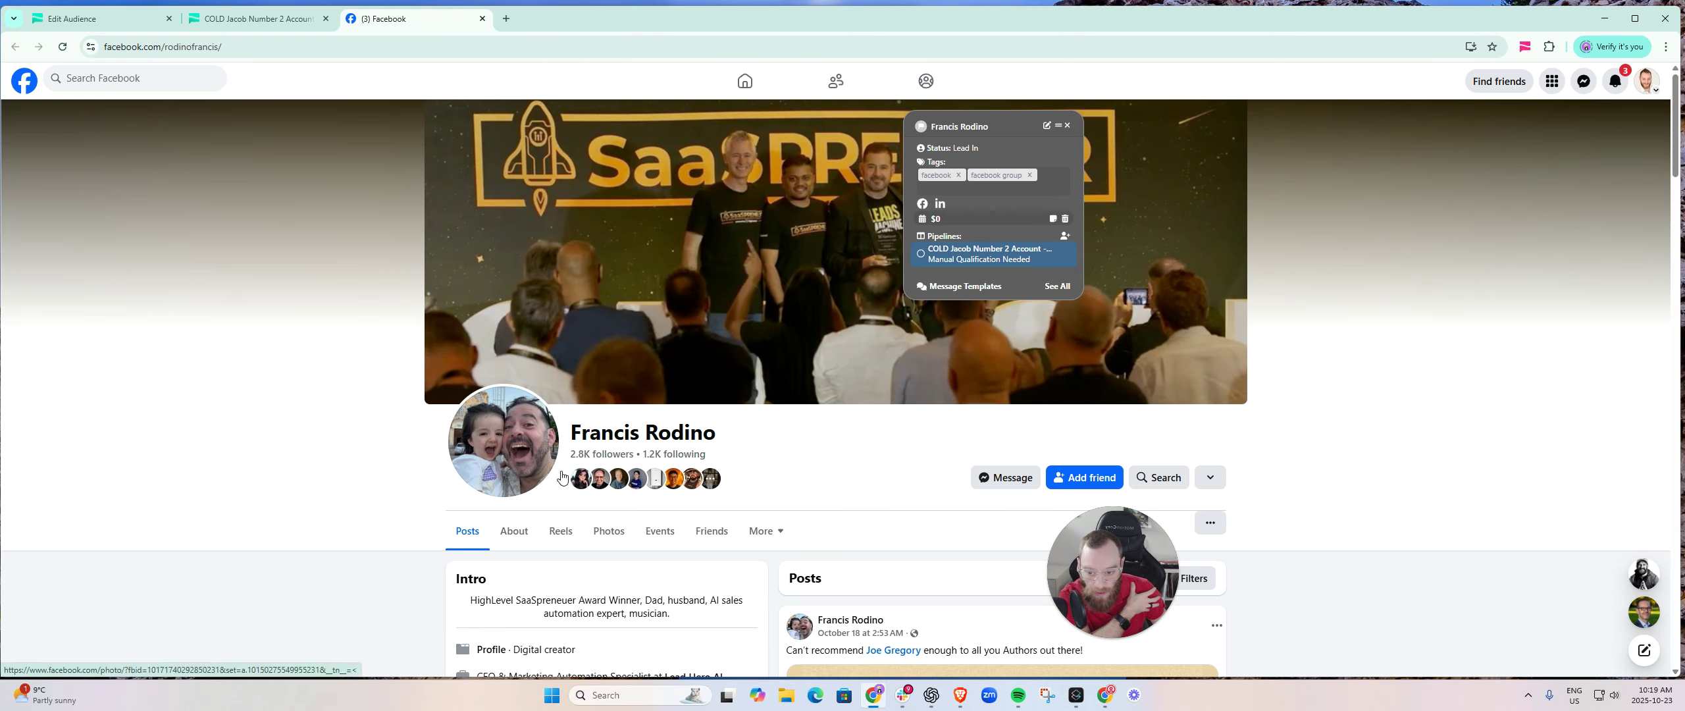
{"action": "scroll", "coordinate": [621, 481], "scroll_direction": "down", "scroll_amount": 2}
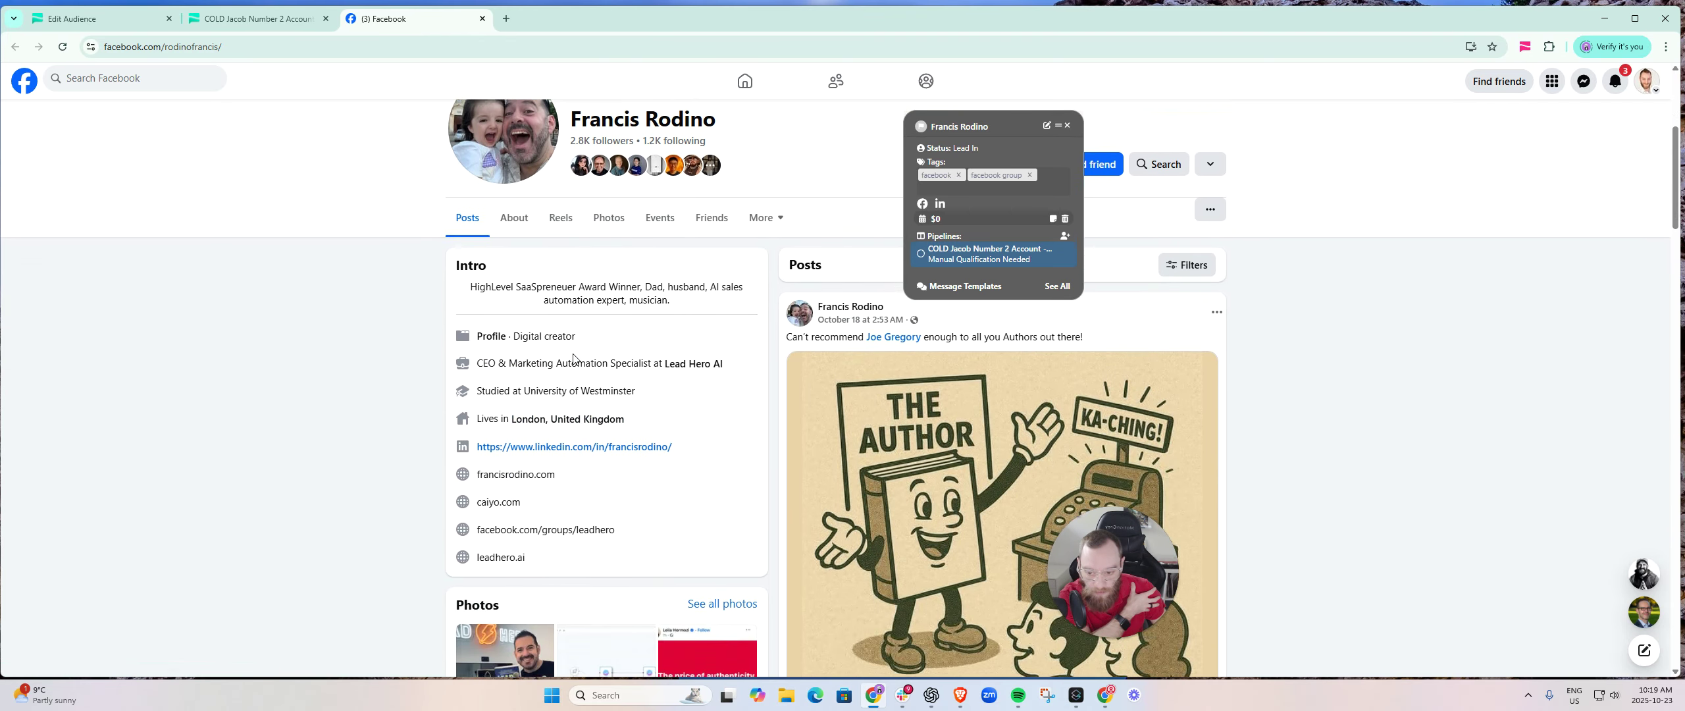
{"action": "scroll", "coordinate": [970, 254], "scroll_direction": "up", "scroll_amount": 4}
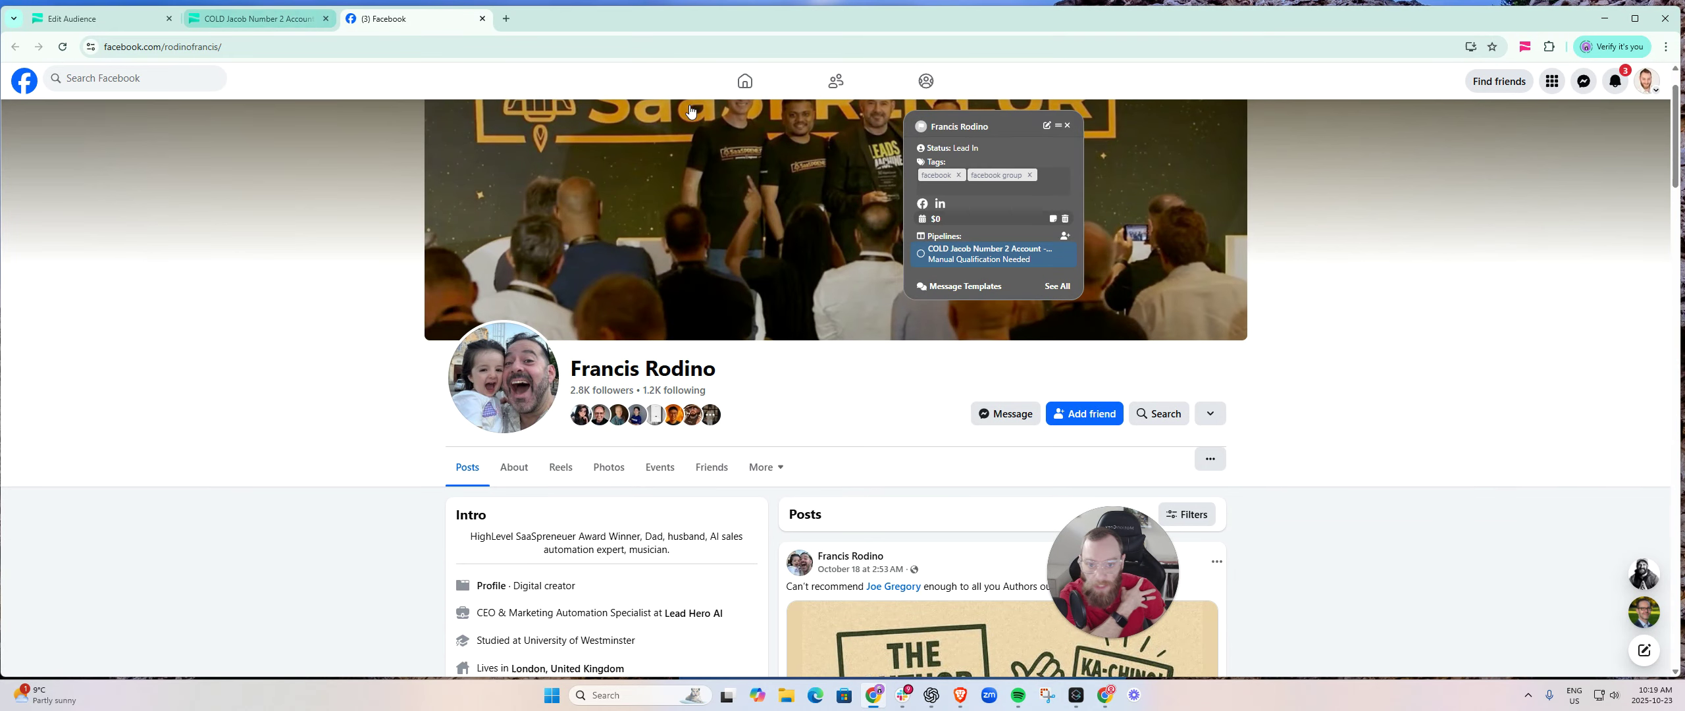
- Move the lead to the Qualified Prospects stage from the Facebook profile and reload the pipeline board
{"action": "left_click", "coordinate": [951, 262]}
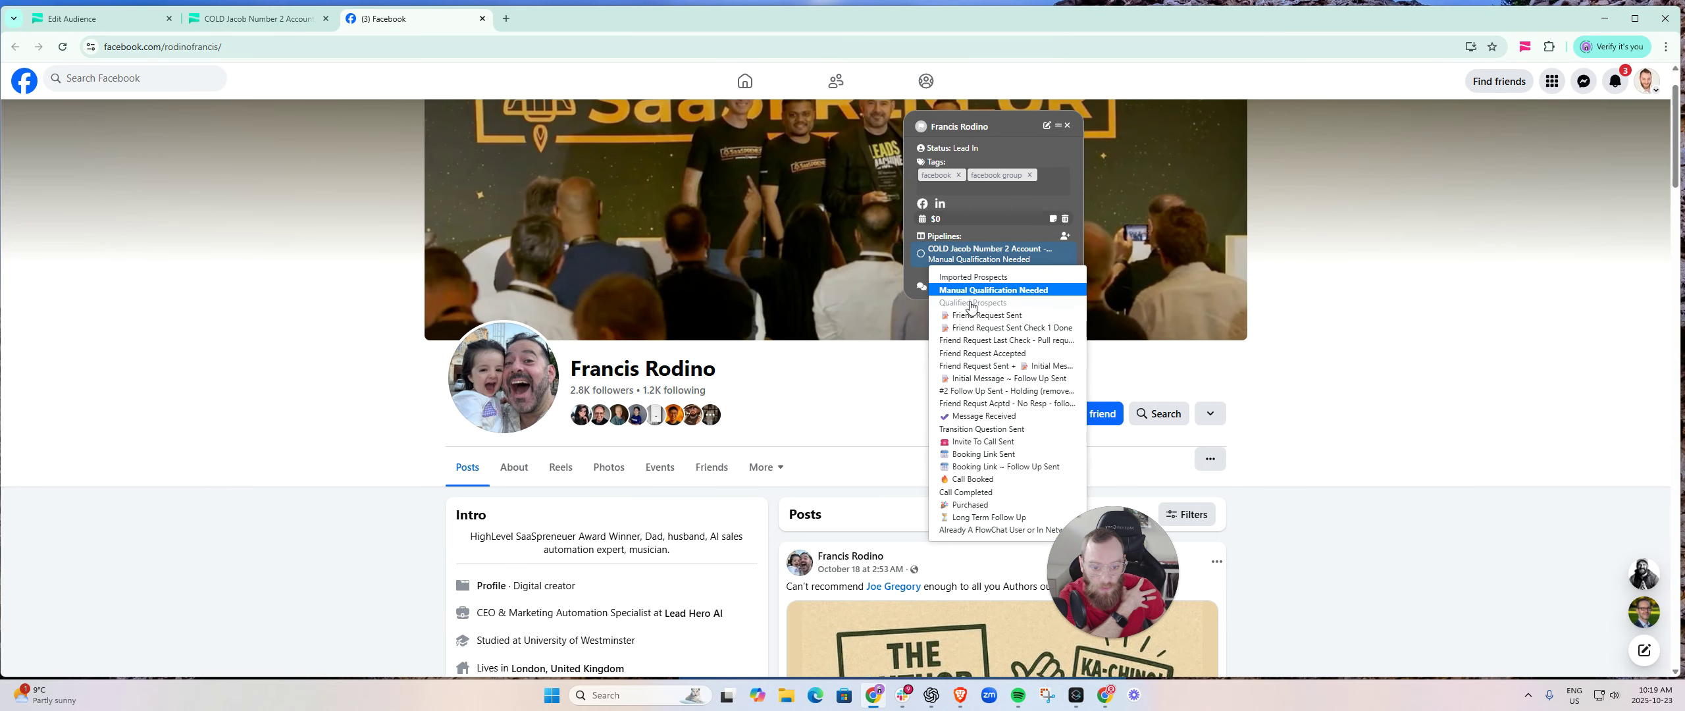
{"action": "left_click", "coordinate": [970, 304]}
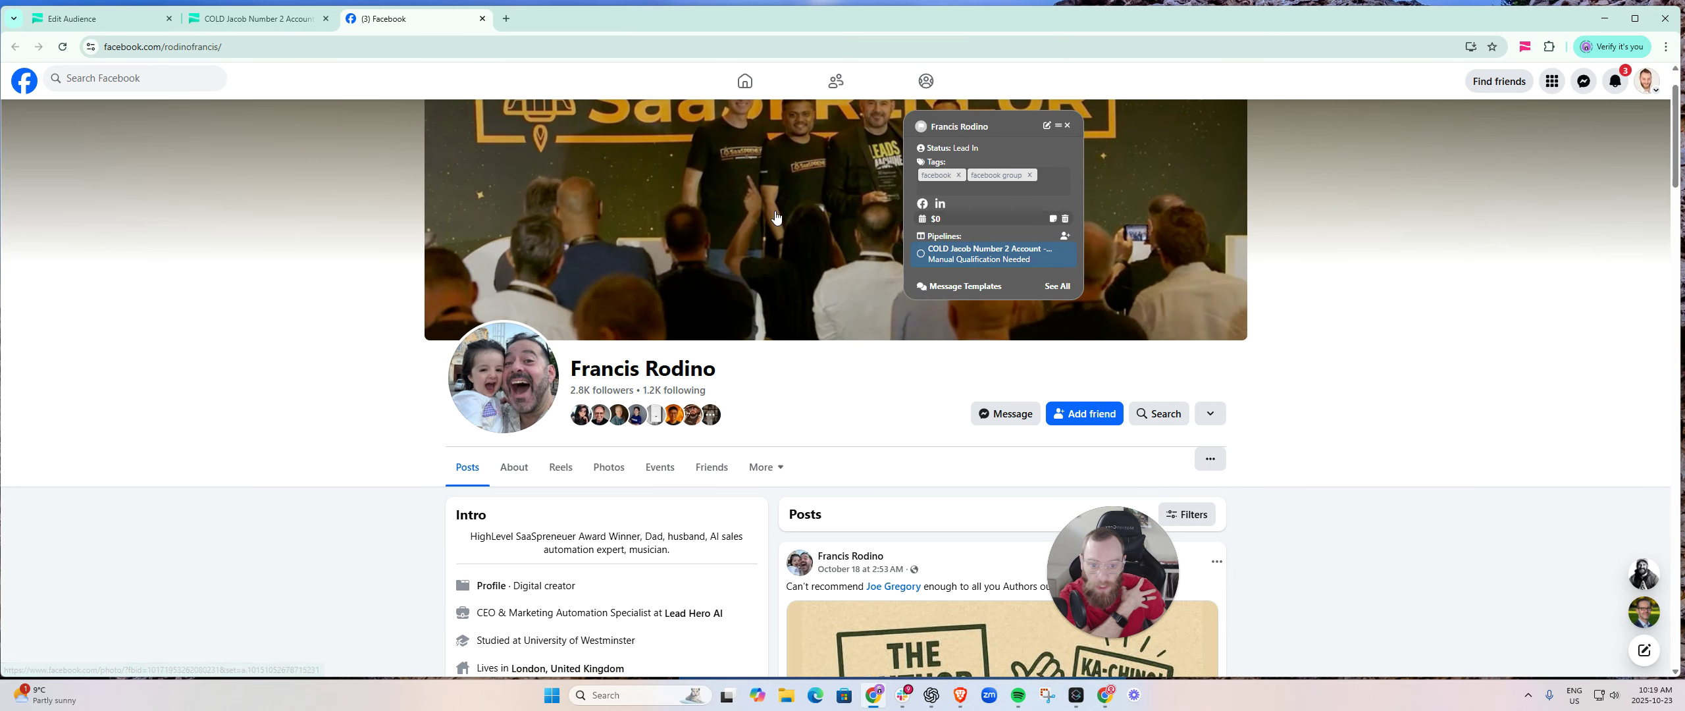
{"action": "left_click", "coordinate": [252, 29]}
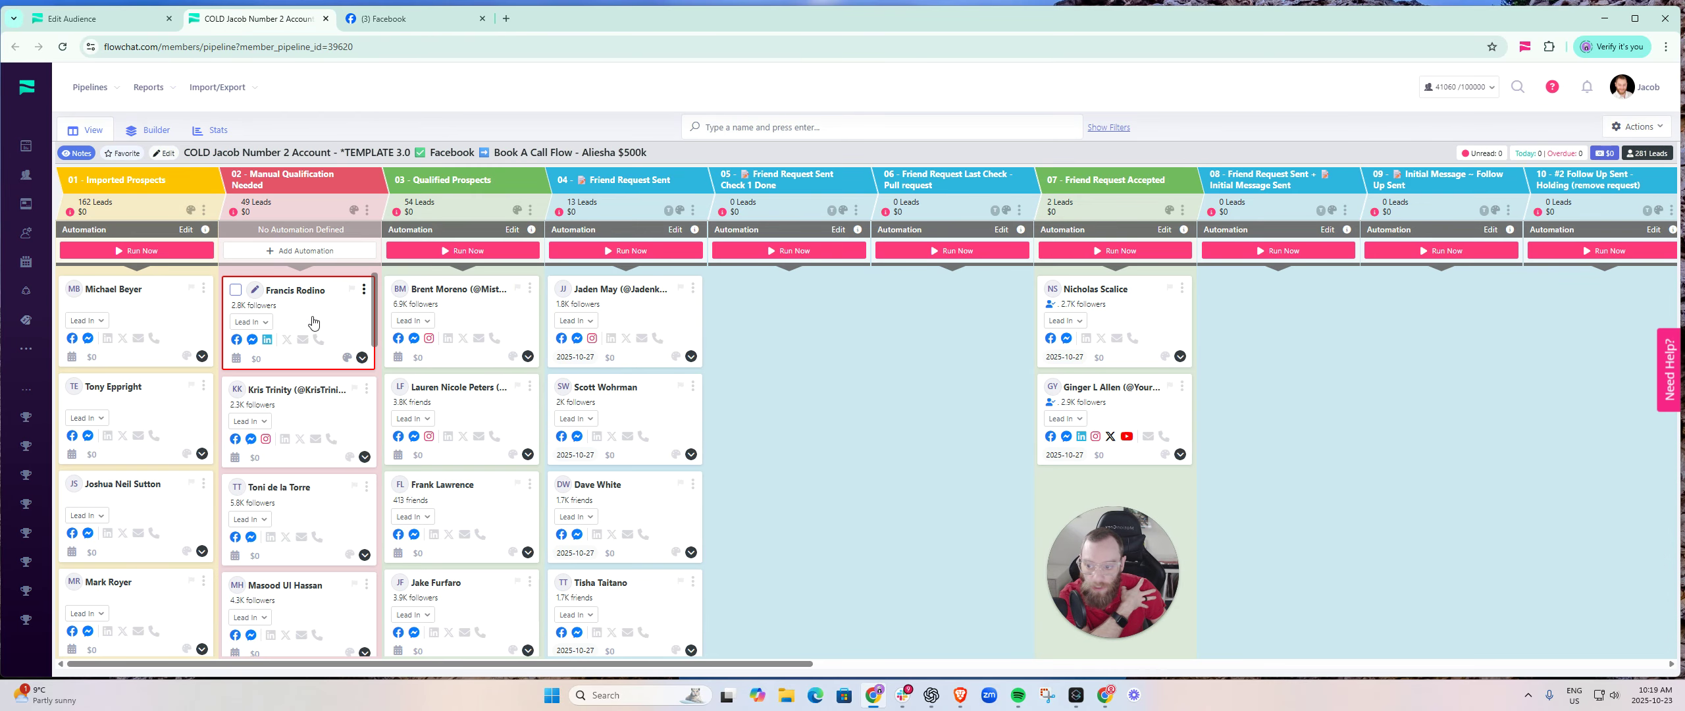
{"action": "key", "text": "F5"}
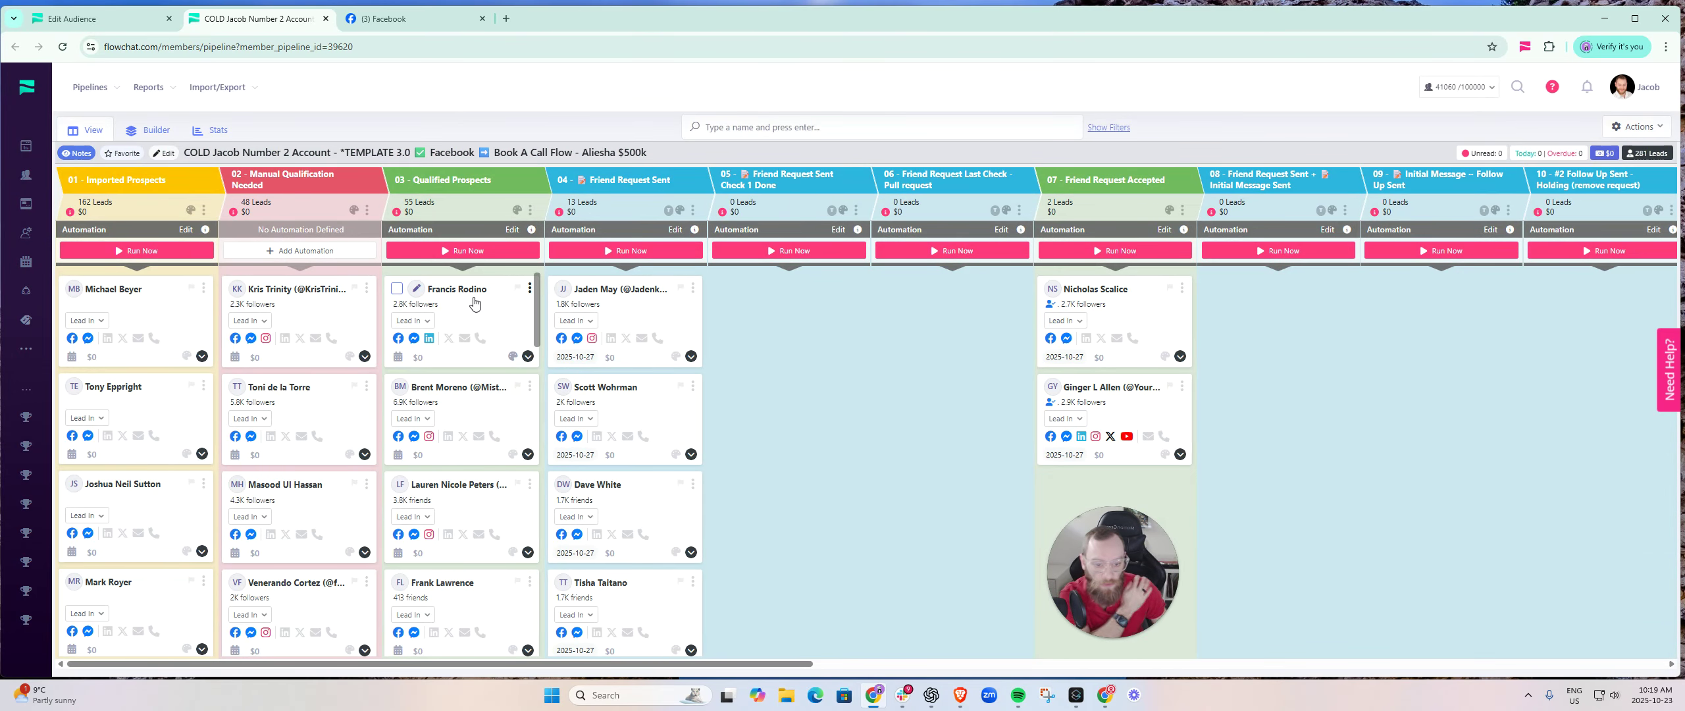
- Run the Qualified Prospects automation for only the first lead, keeping the 90-240 seconds interval and both defined actions
{"action": "left_click", "coordinate": [531, 230]}
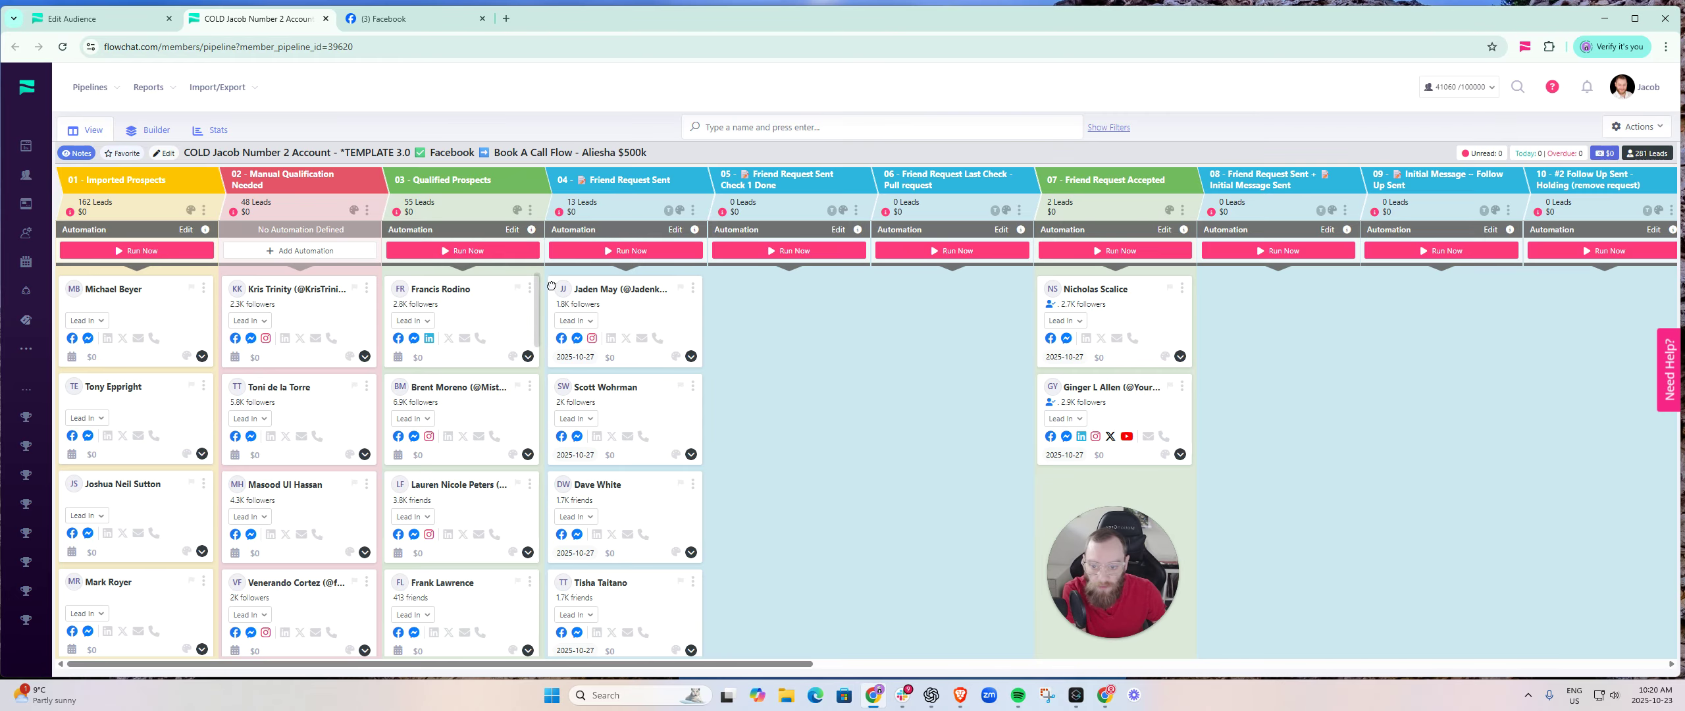
{"action": "mouse_move", "coordinate": [439, 316]}
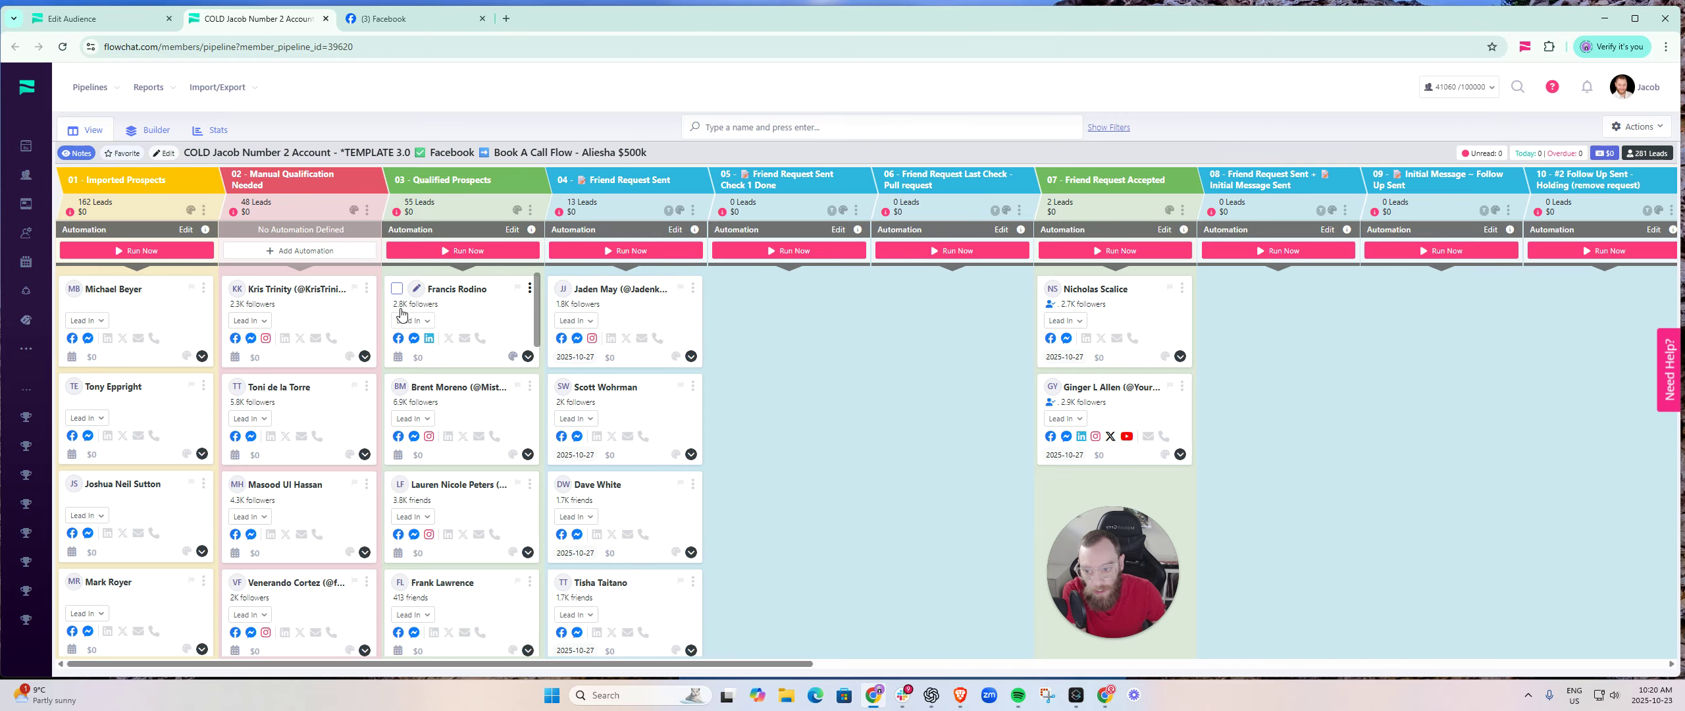
{"action": "left_click", "coordinate": [397, 290]}
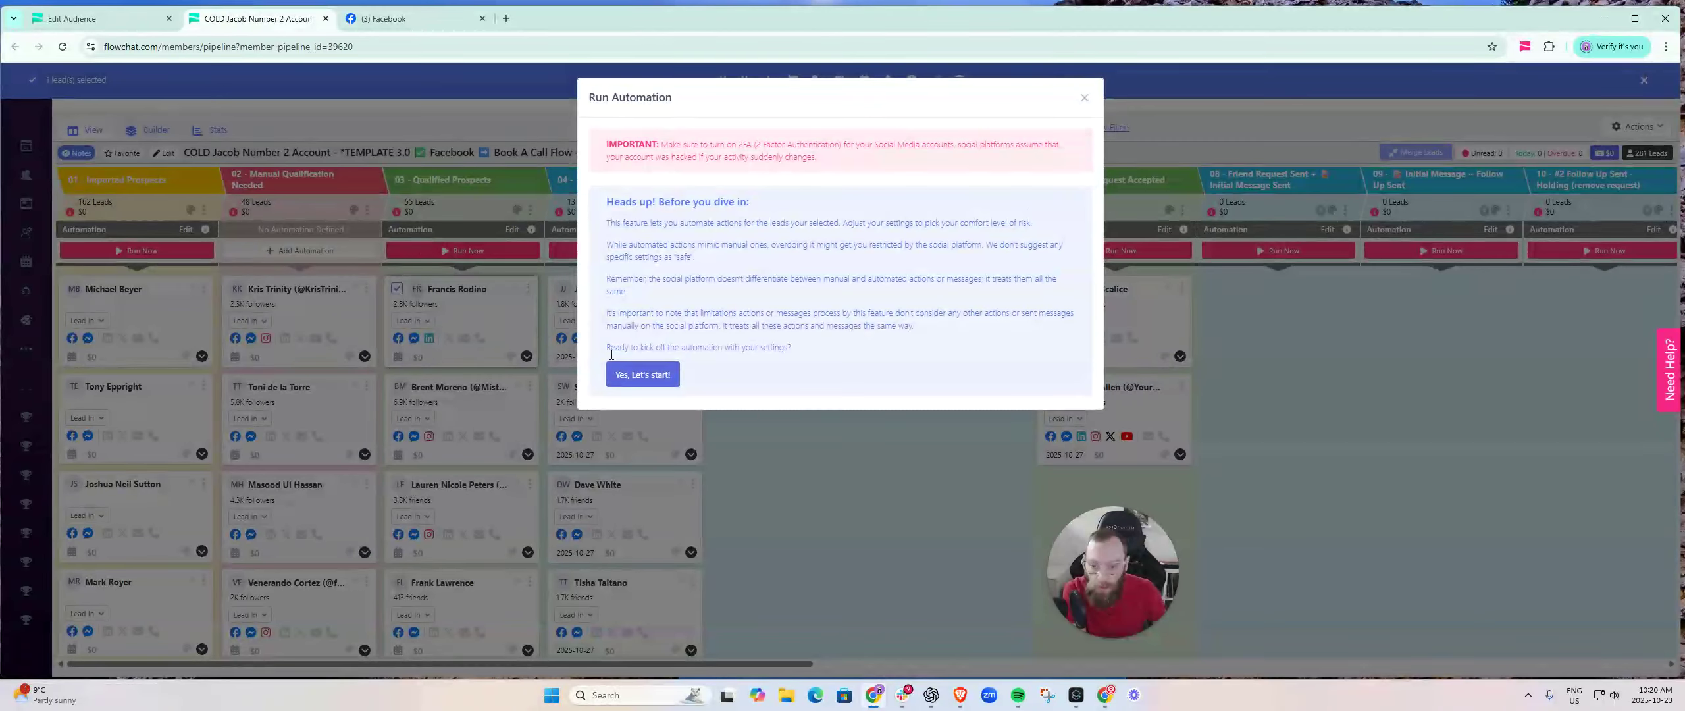
{"action": "left_click", "coordinate": [624, 375]}
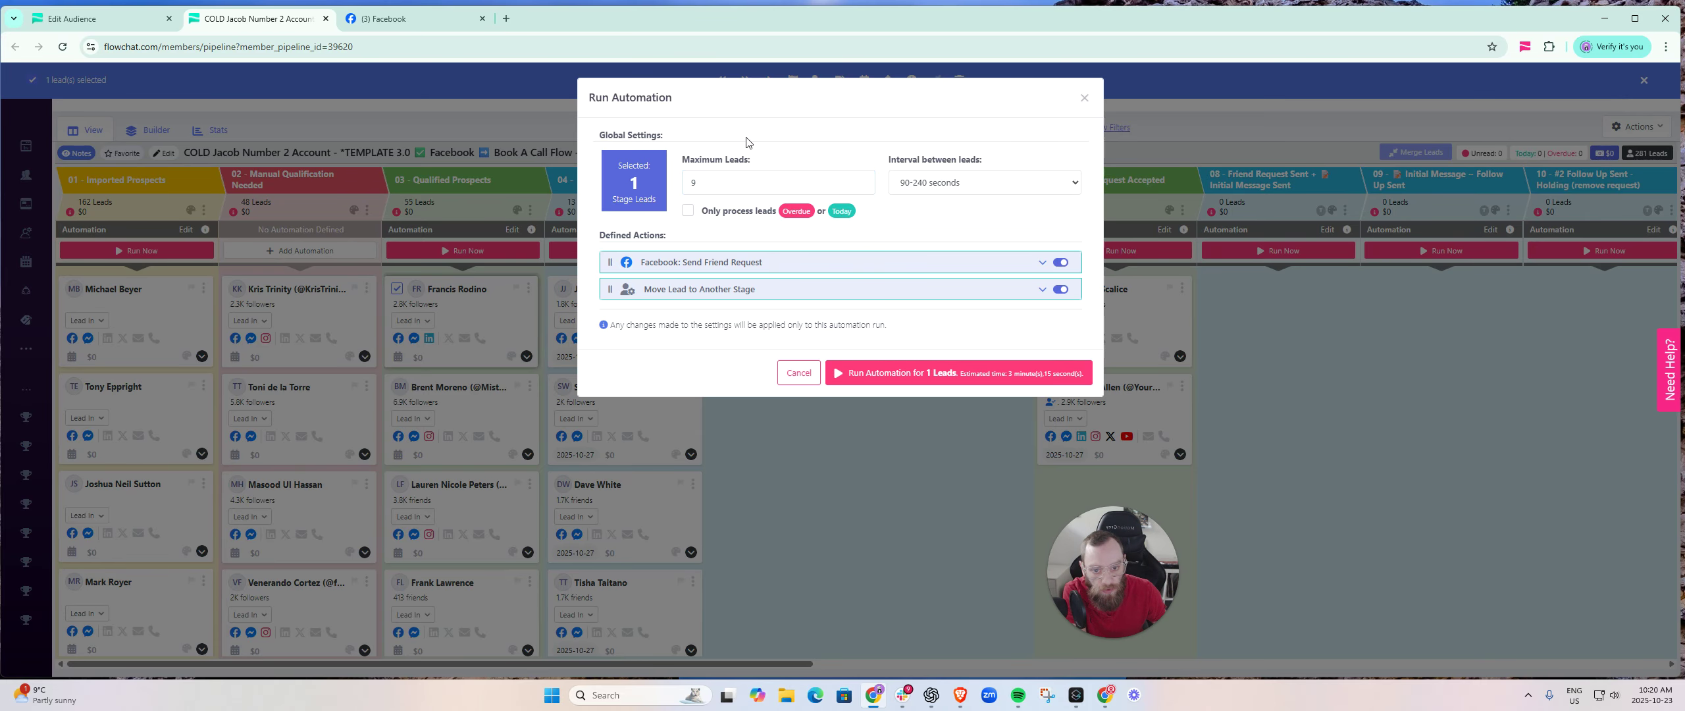
{"action": "left_click", "coordinate": [936, 188]}
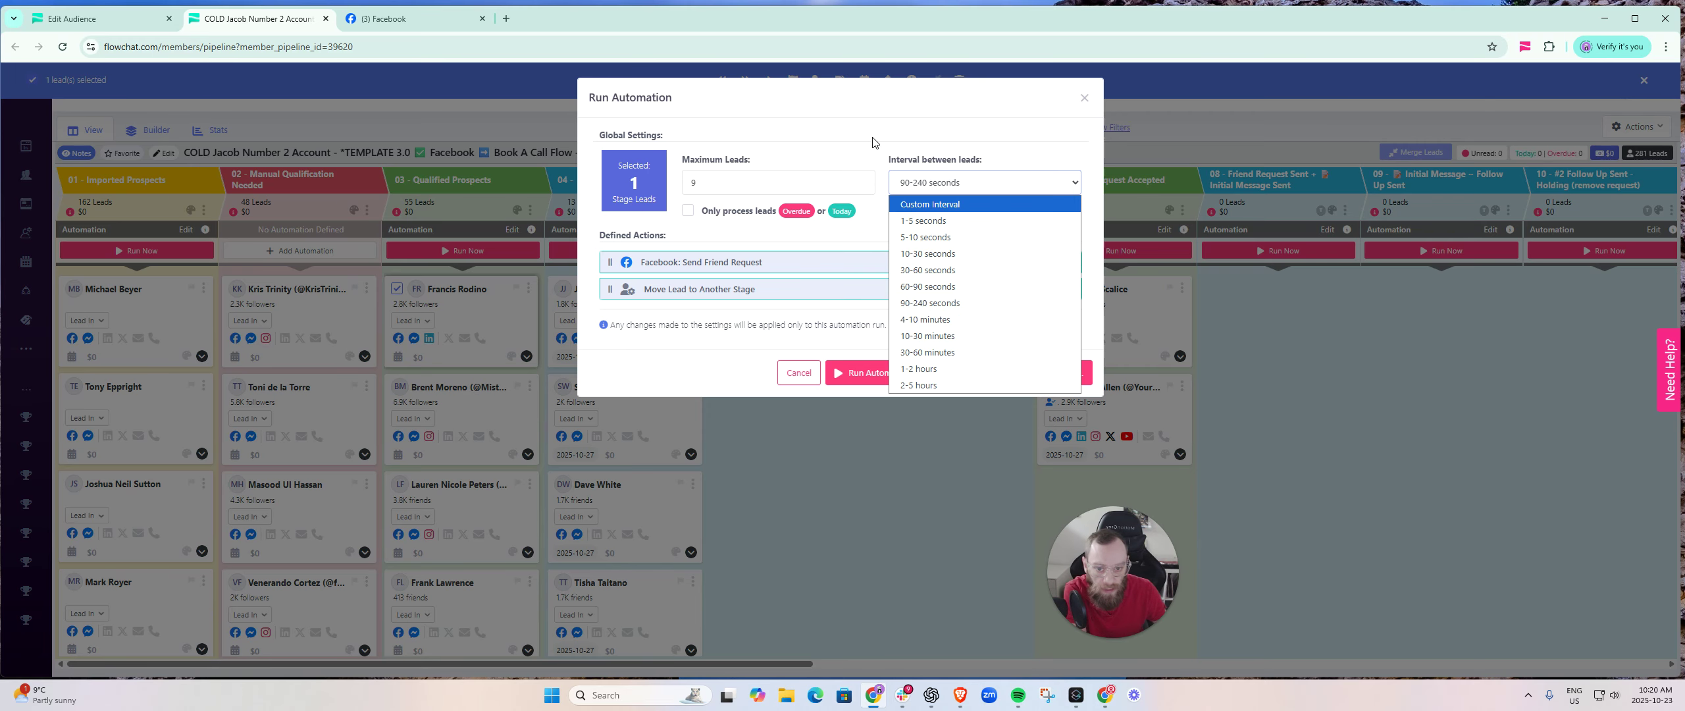
{"action": "left_click", "coordinate": [880, 195]}
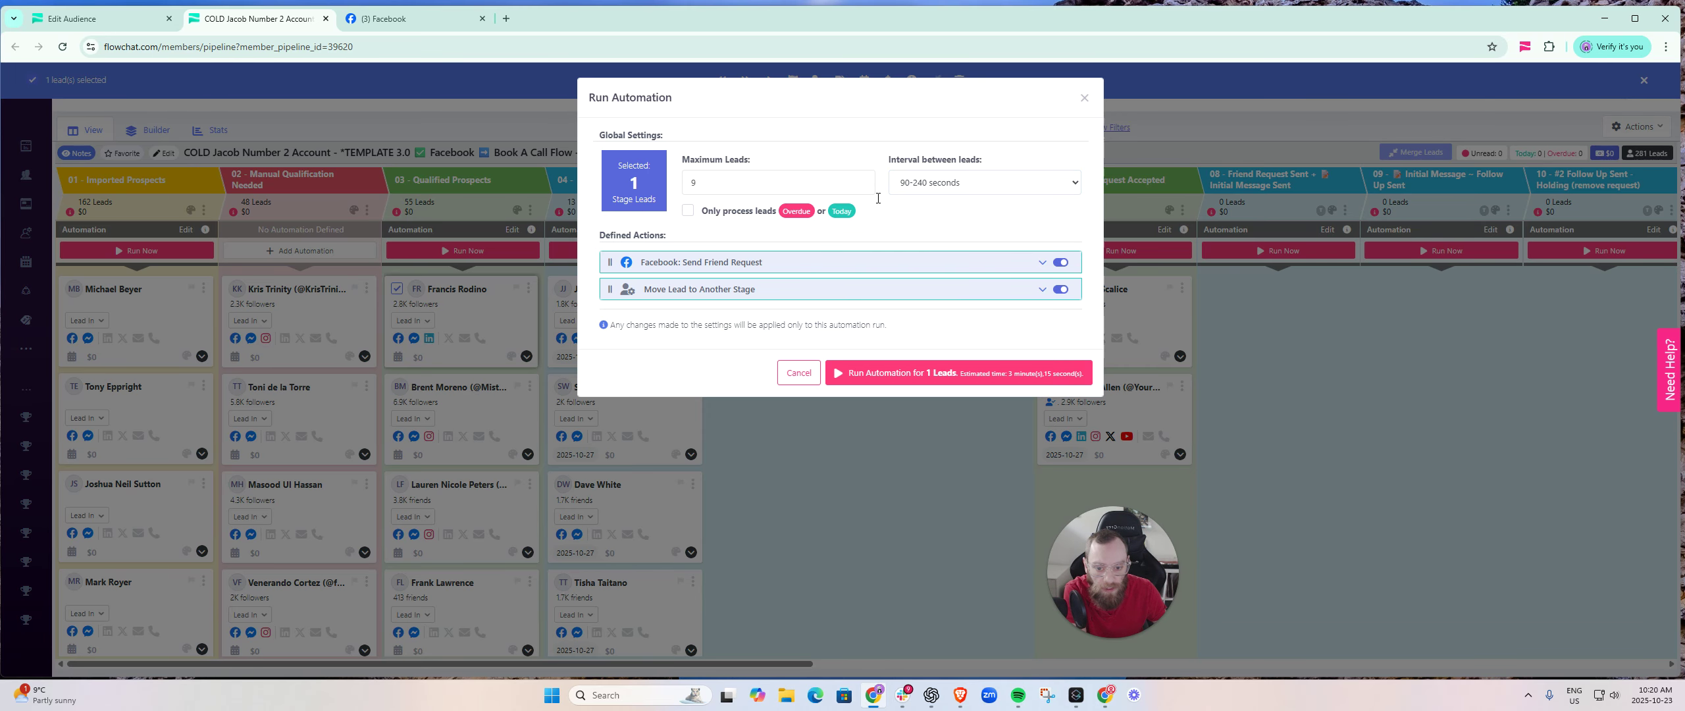
{"action": "left_click", "coordinate": [940, 373]}
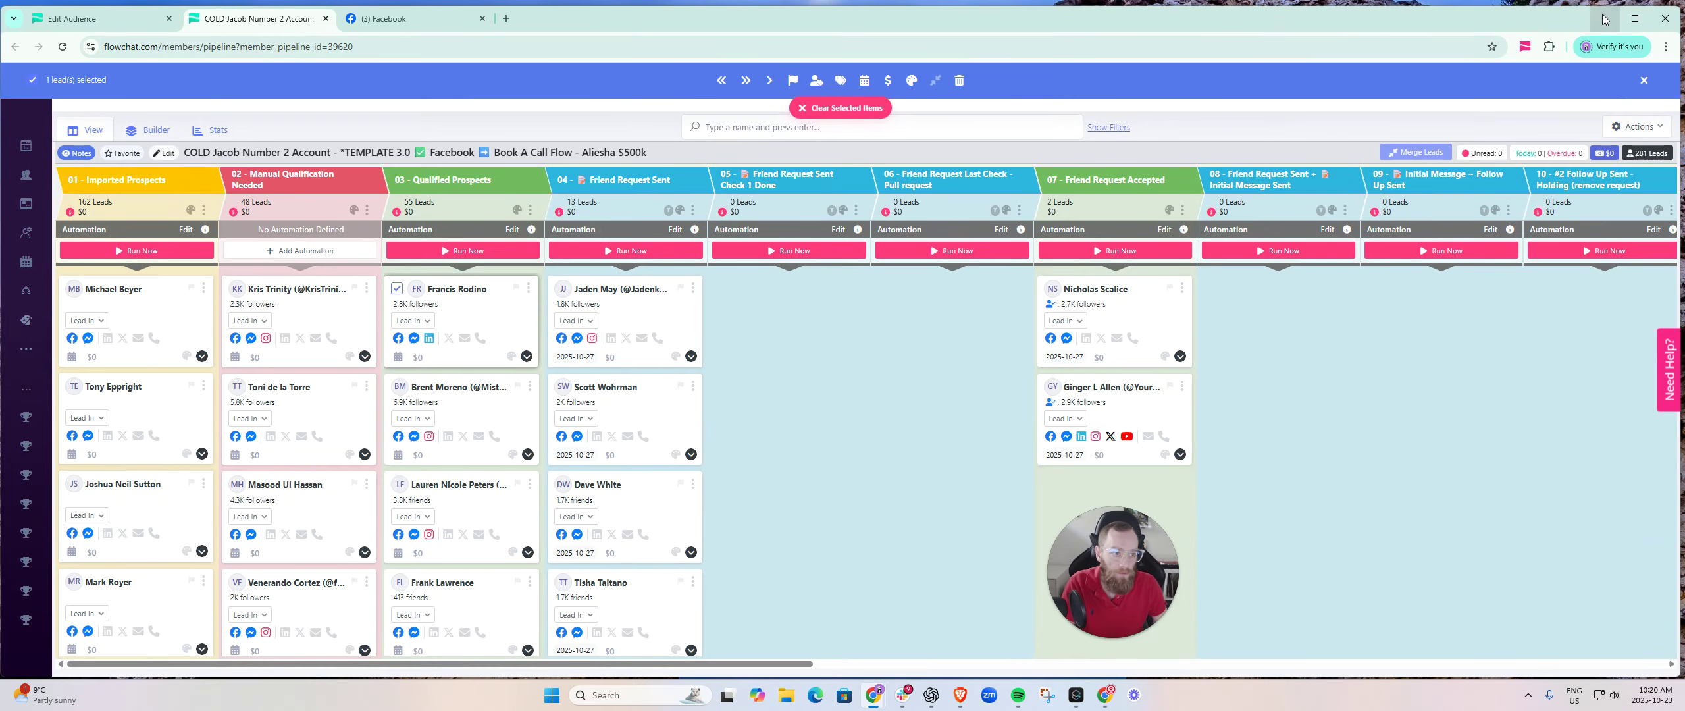
- Arrange the running automation window and a resized pipeline window side by side, keeping the automation window open
{"action": "left_click", "coordinate": [1604, 18]}
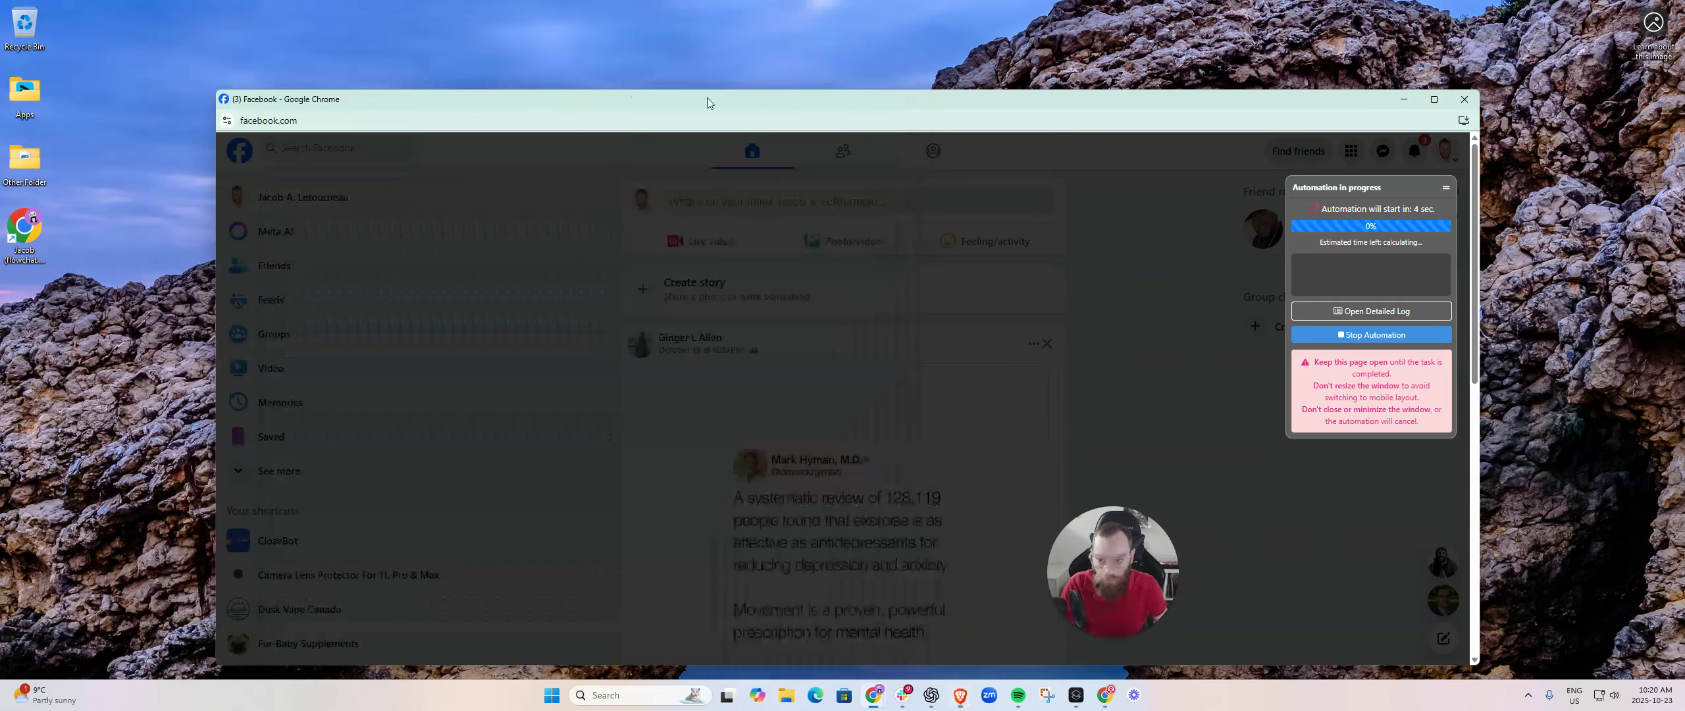
{"action": "left_click_drag", "start_coordinate": [795, 100], "coordinate": [183, 58]}
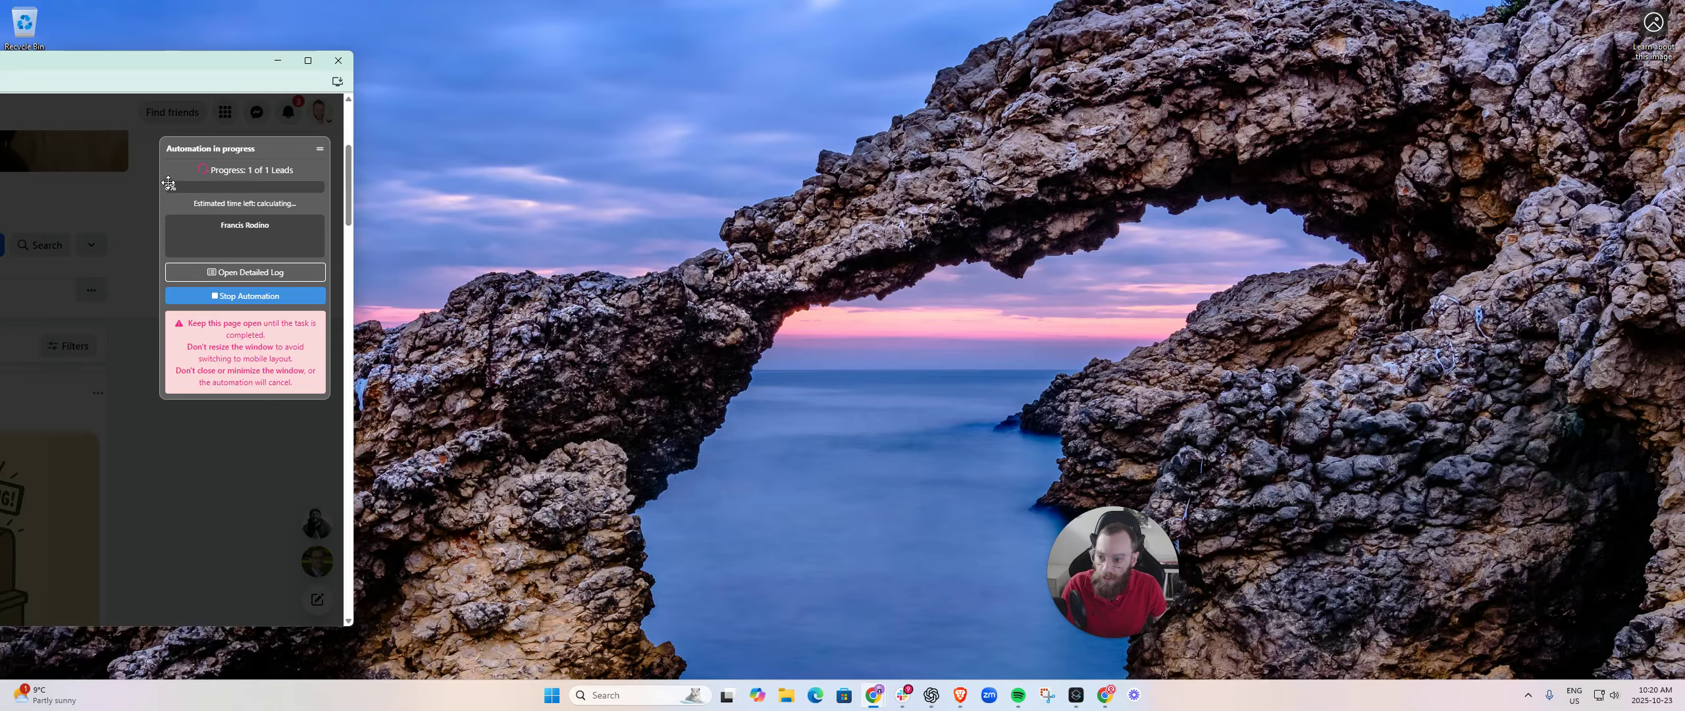
{"action": "mouse_move", "coordinate": [1105, 695]}
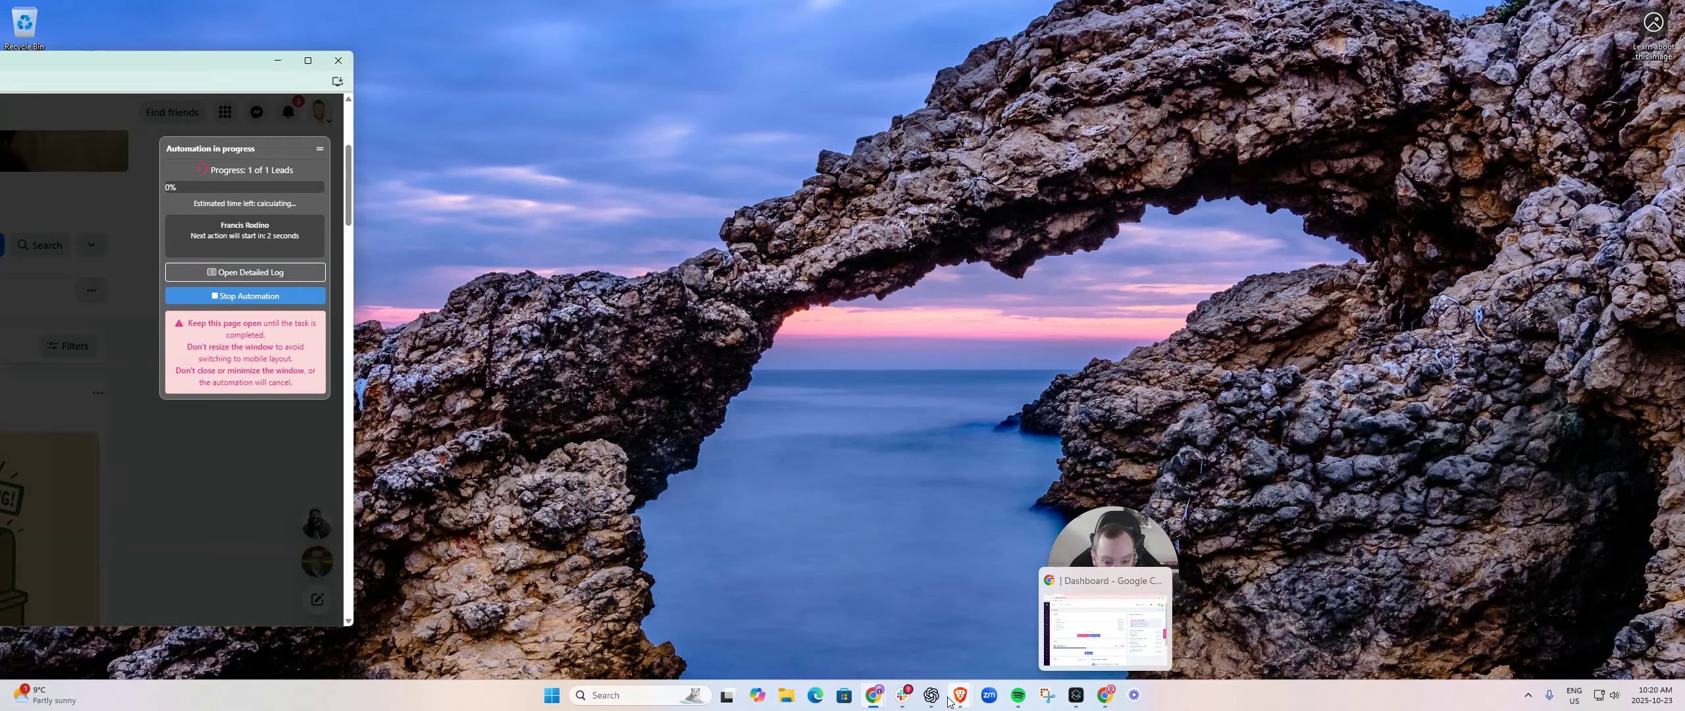
{"action": "mouse_move", "coordinate": [874, 695]}
{"action": "left_click", "coordinate": [849, 638]}
{"action": "left_click_drag", "start_coordinate": [544, 18], "coordinate": [710, 190]}
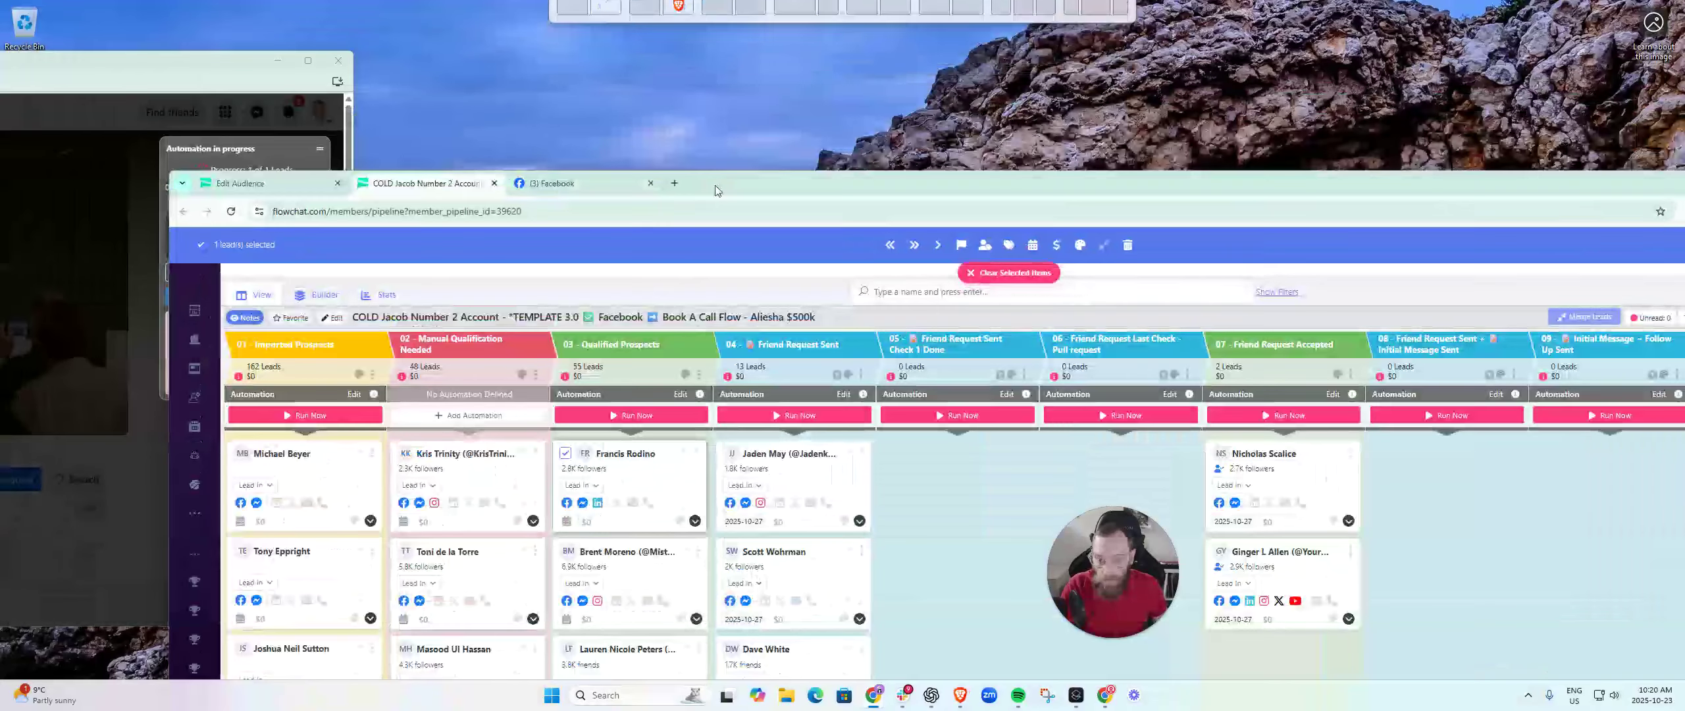
{"action": "left_click_drag", "start_coordinate": [166, 171], "coordinate": [502, 197]}
{"action": "left_click_drag", "start_coordinate": [1124, 201], "coordinate": [949, 34]}
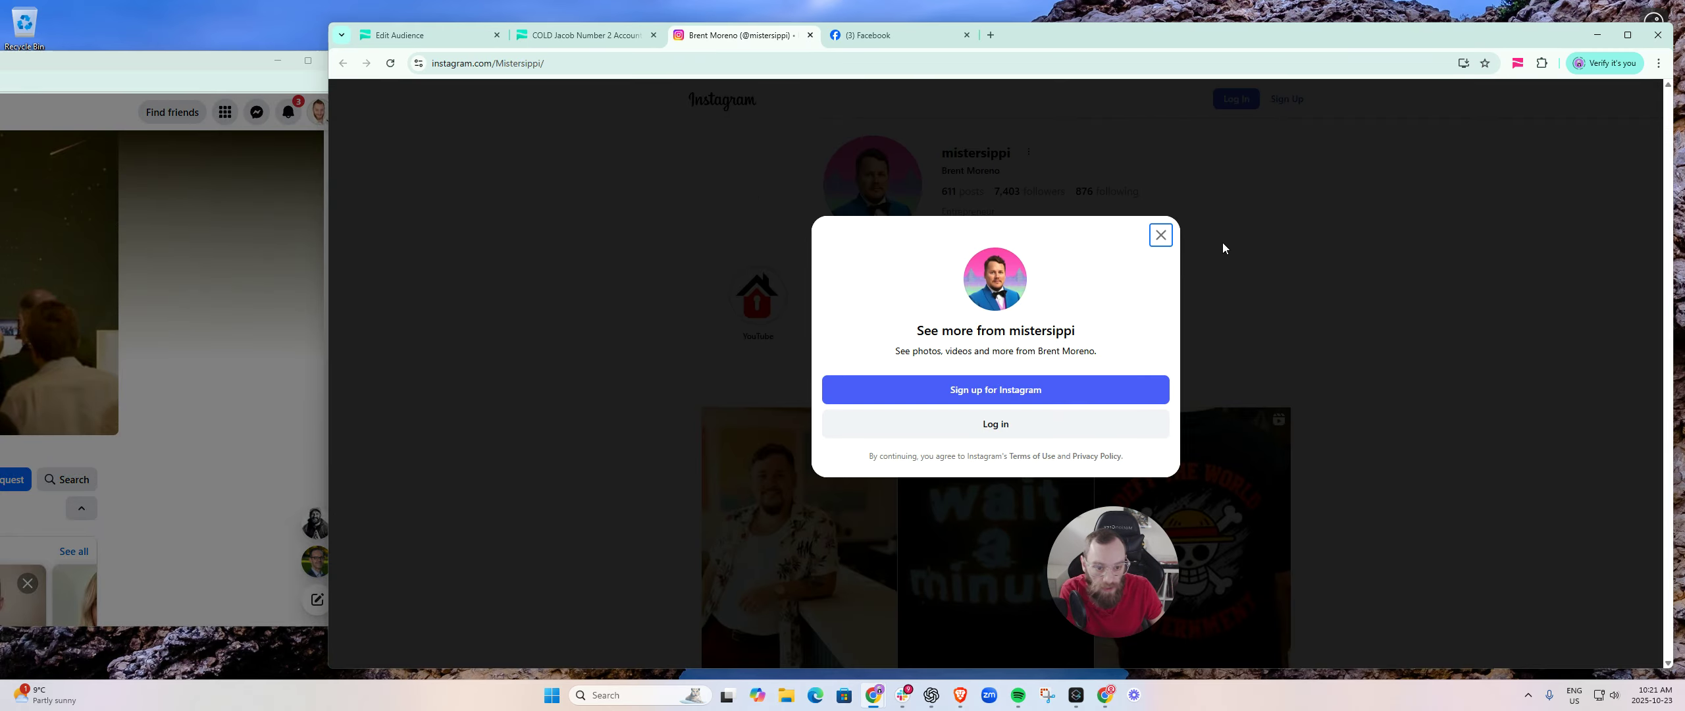
- Dismiss the Instagram sign-up prompt, look over the prospect's profile and close its tab
{"action": "left_click", "coordinate": [1161, 235]}
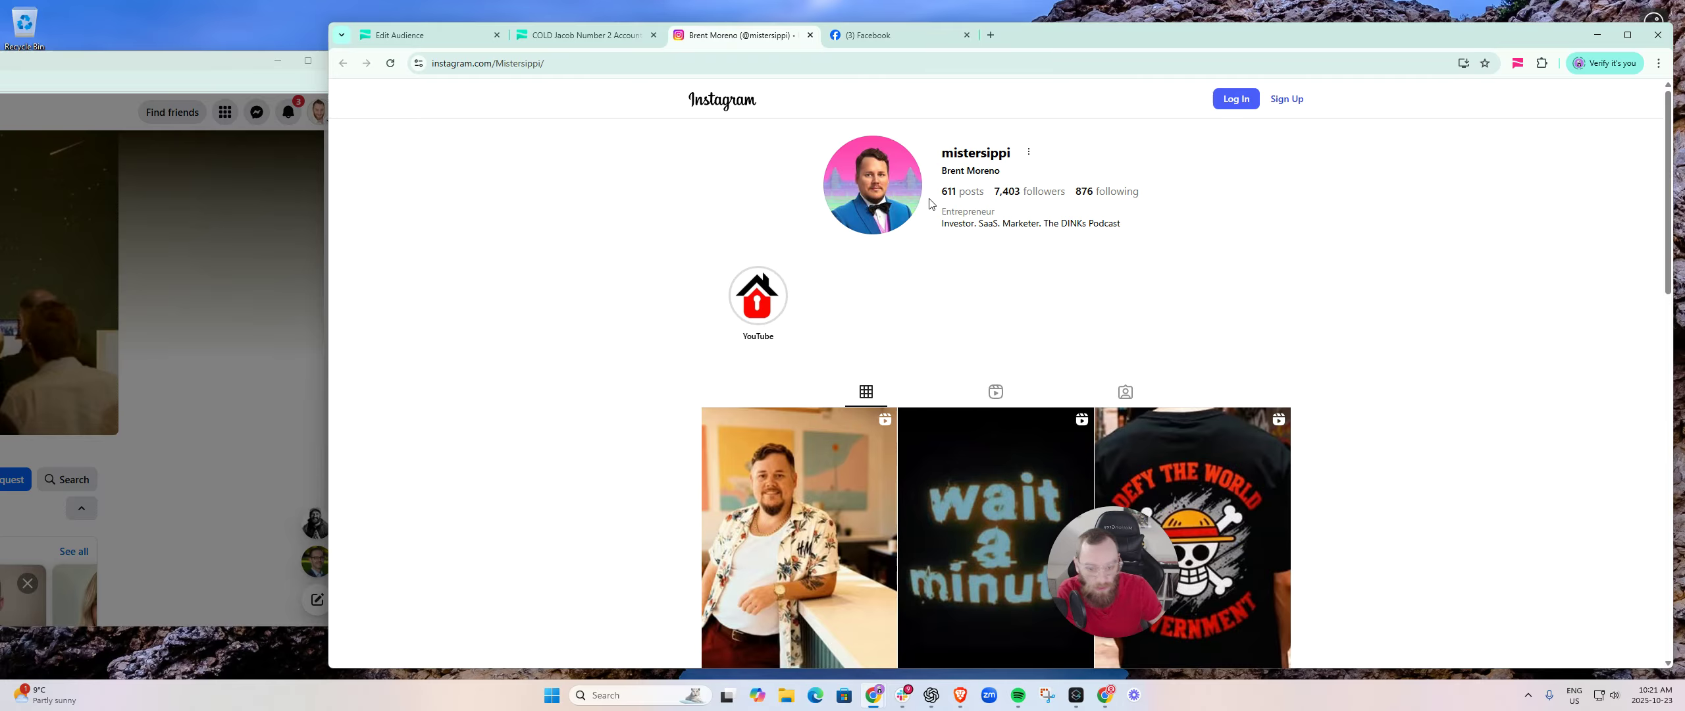
{"action": "scroll", "coordinate": [911, 188], "scroll_direction": "down", "scroll_amount": 2}
{"action": "scroll", "coordinate": [927, 210], "scroll_direction": "up", "scroll_amount": 2}
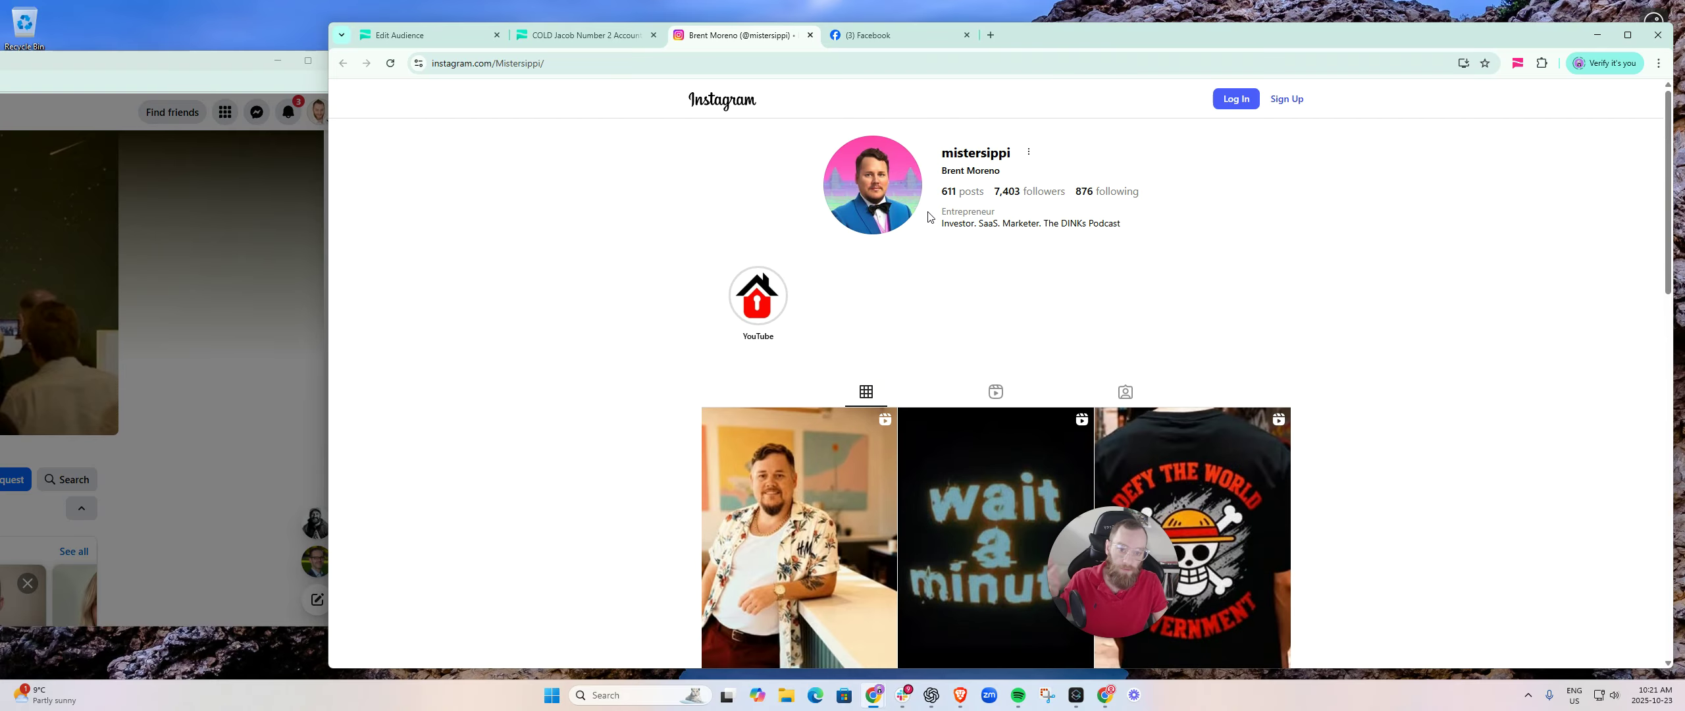
{"action": "left_click", "coordinate": [810, 36]}
- Bring the automation window fully into view and examine the processed lead, Send Friend Request and Move to Another Stage results
{"action": "left_click_drag", "start_coordinate": [0, 60], "coordinate": [724, 64]}
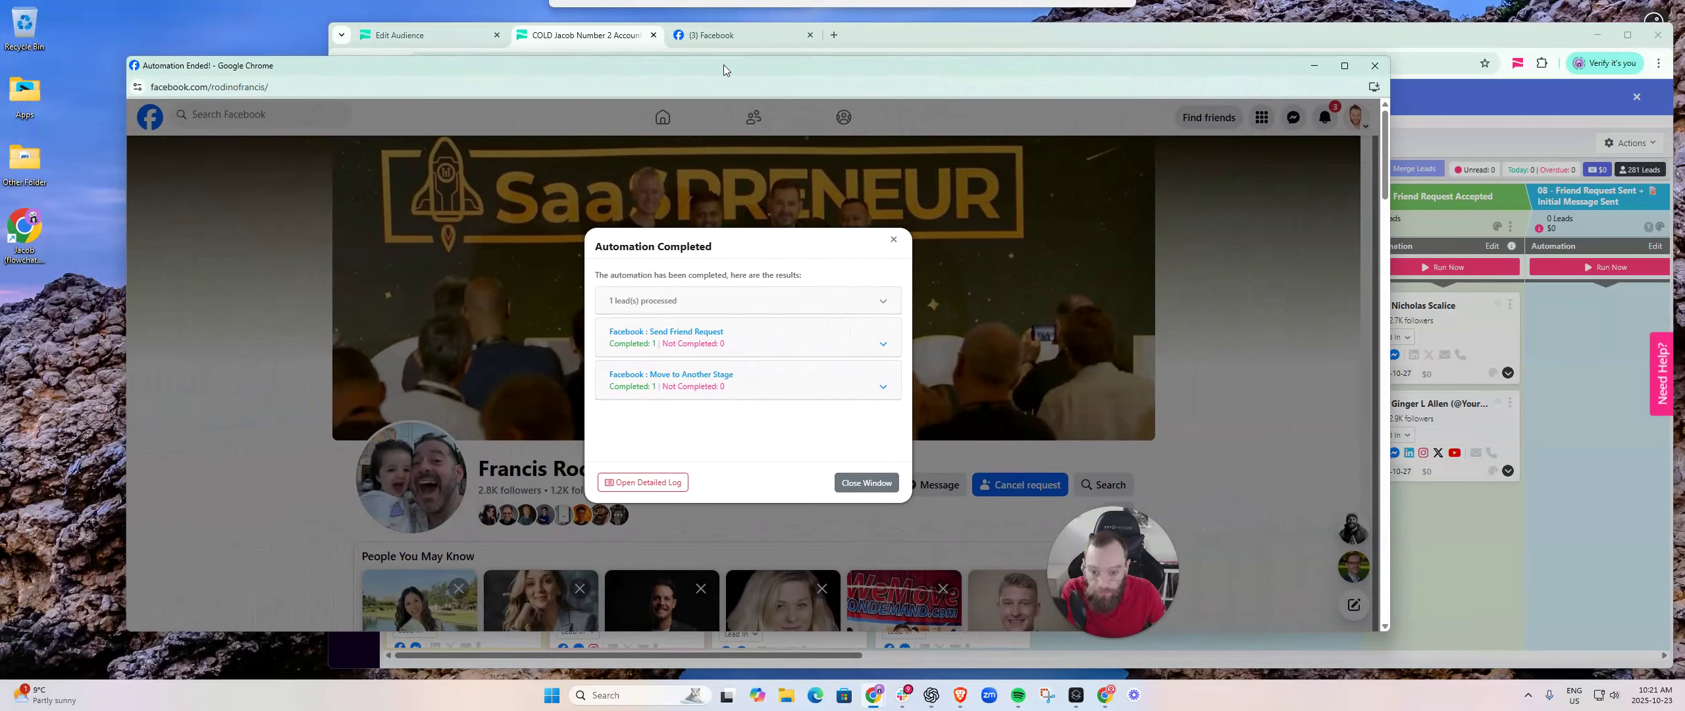
{"action": "left_click", "coordinate": [618, 309]}
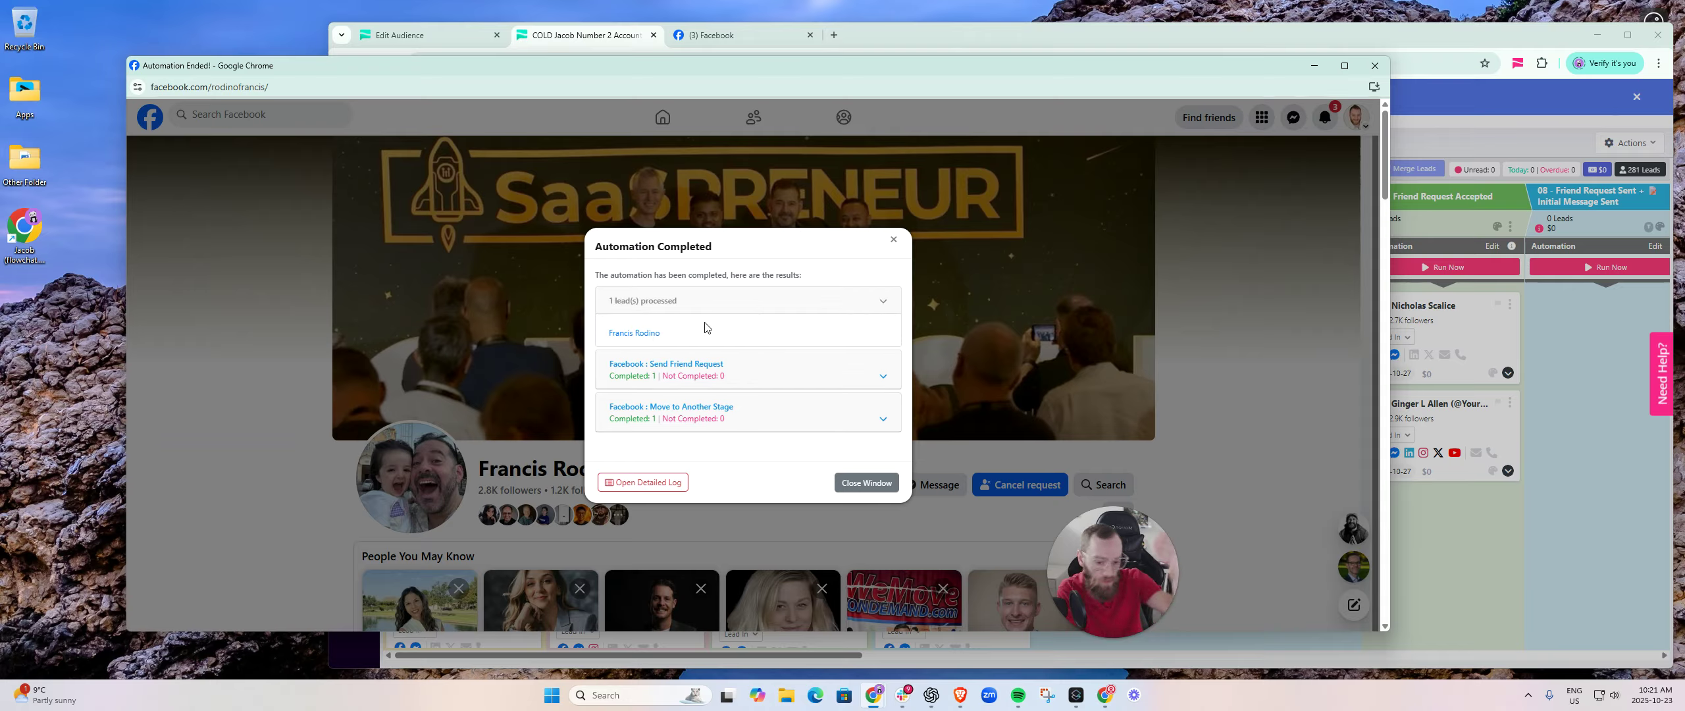
{"action": "left_click", "coordinate": [633, 366]}
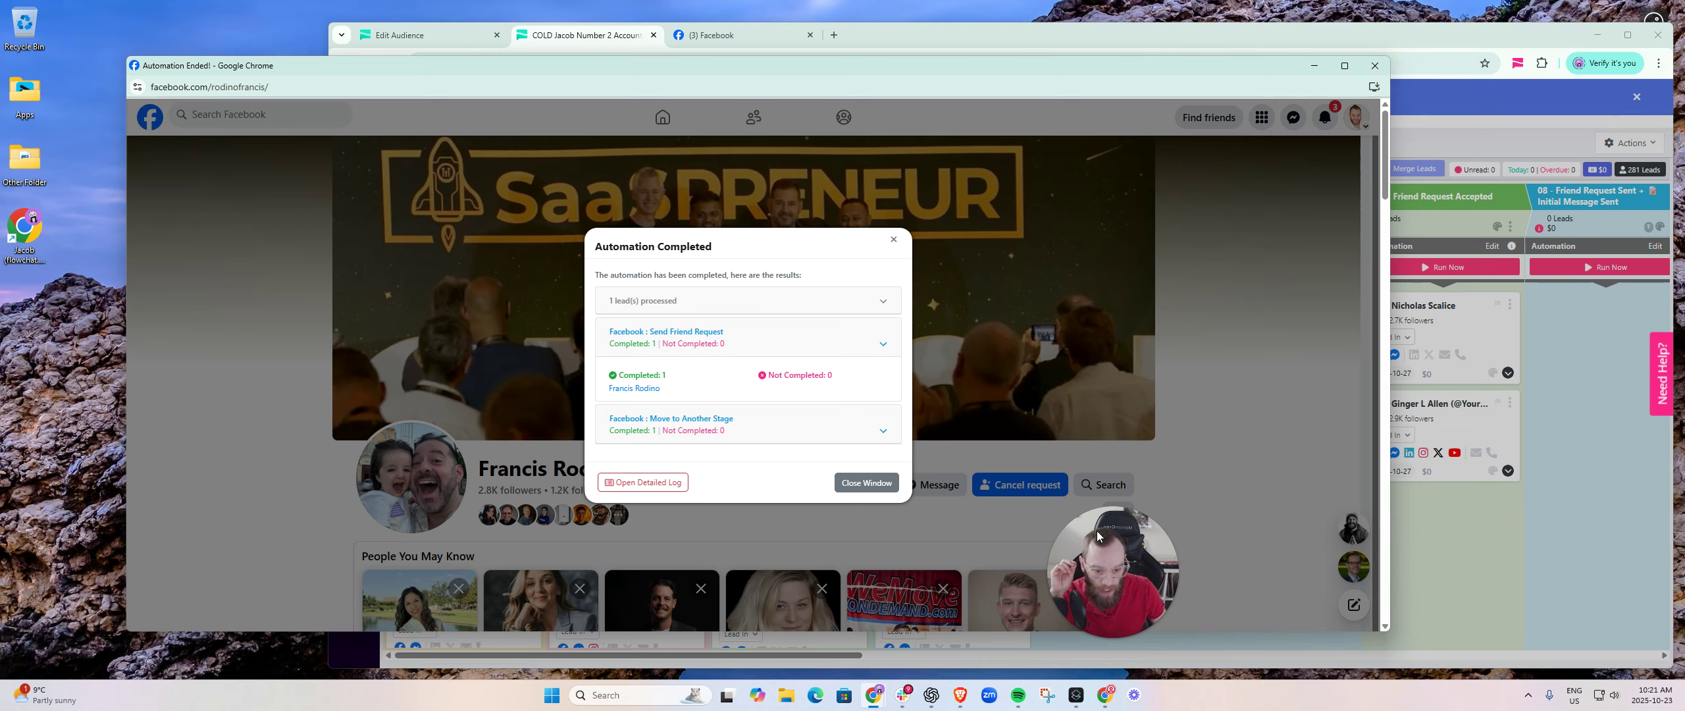
{"action": "left_click_drag", "start_coordinate": [1097, 537], "coordinate": [1142, 542]}
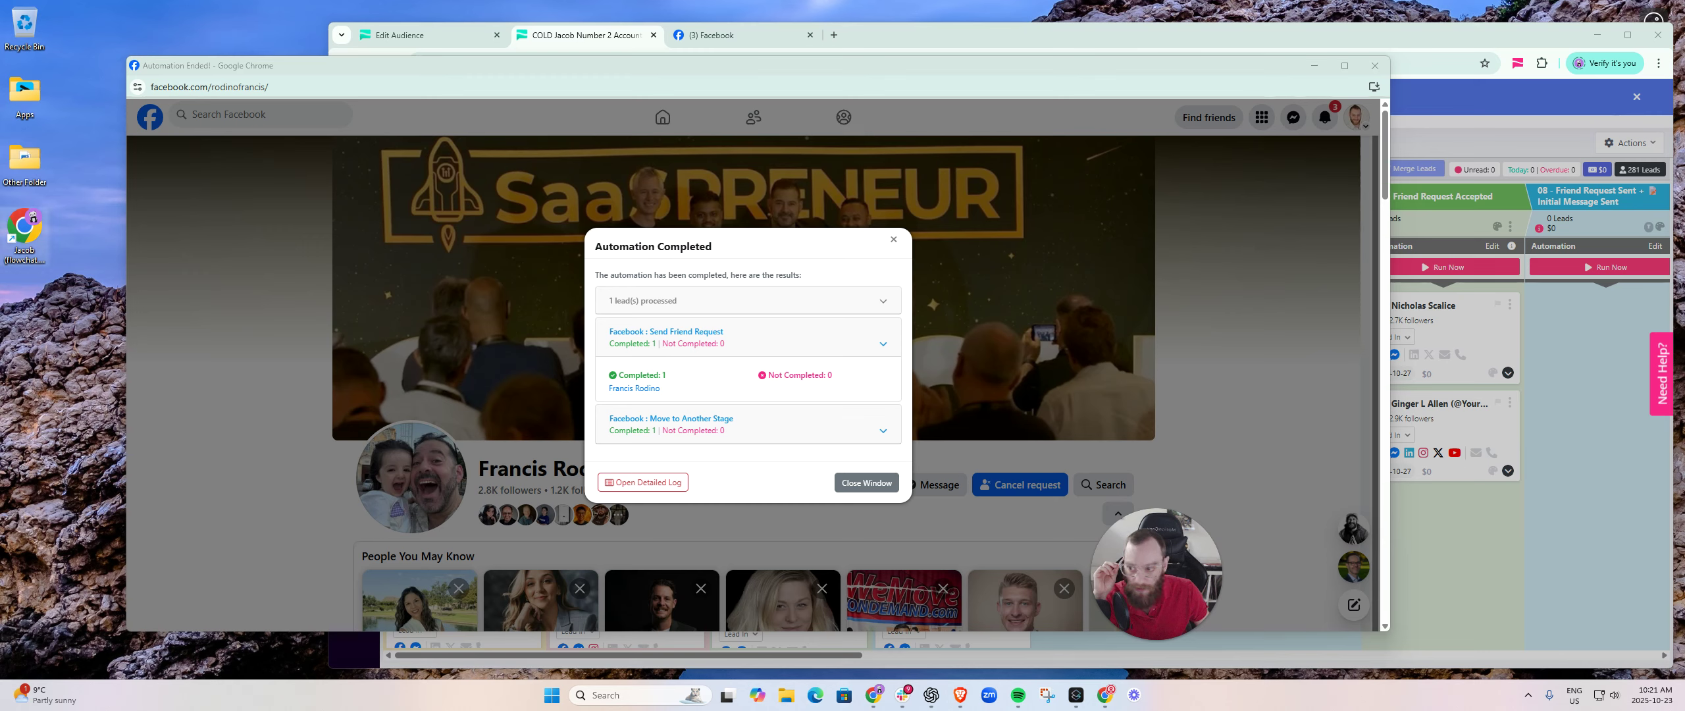
{"action": "left_click_drag", "start_coordinate": [1030, 458], "coordinate": [1074, 520]}
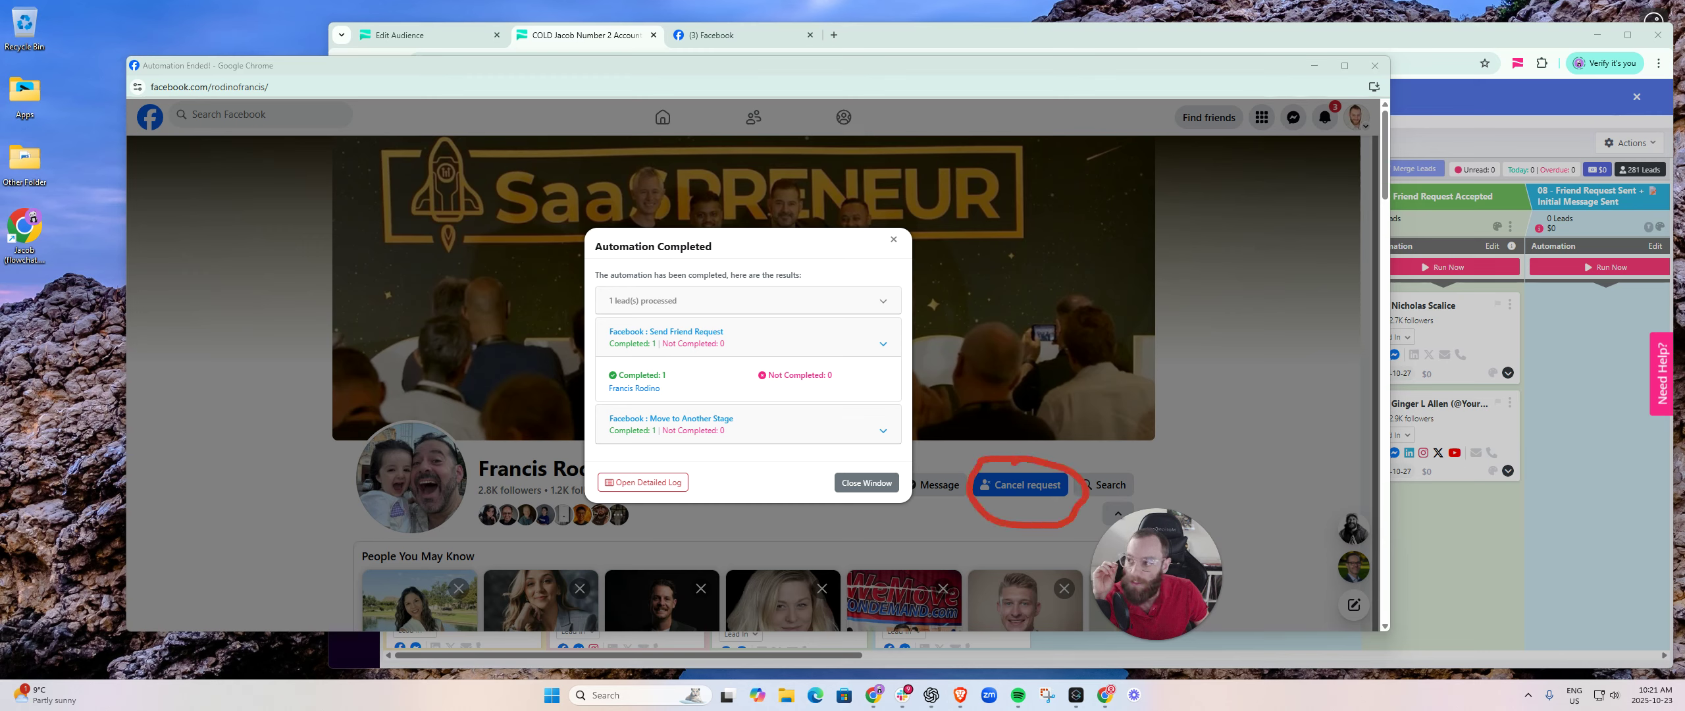
{"action": "left_click", "coordinate": [658, 425]}
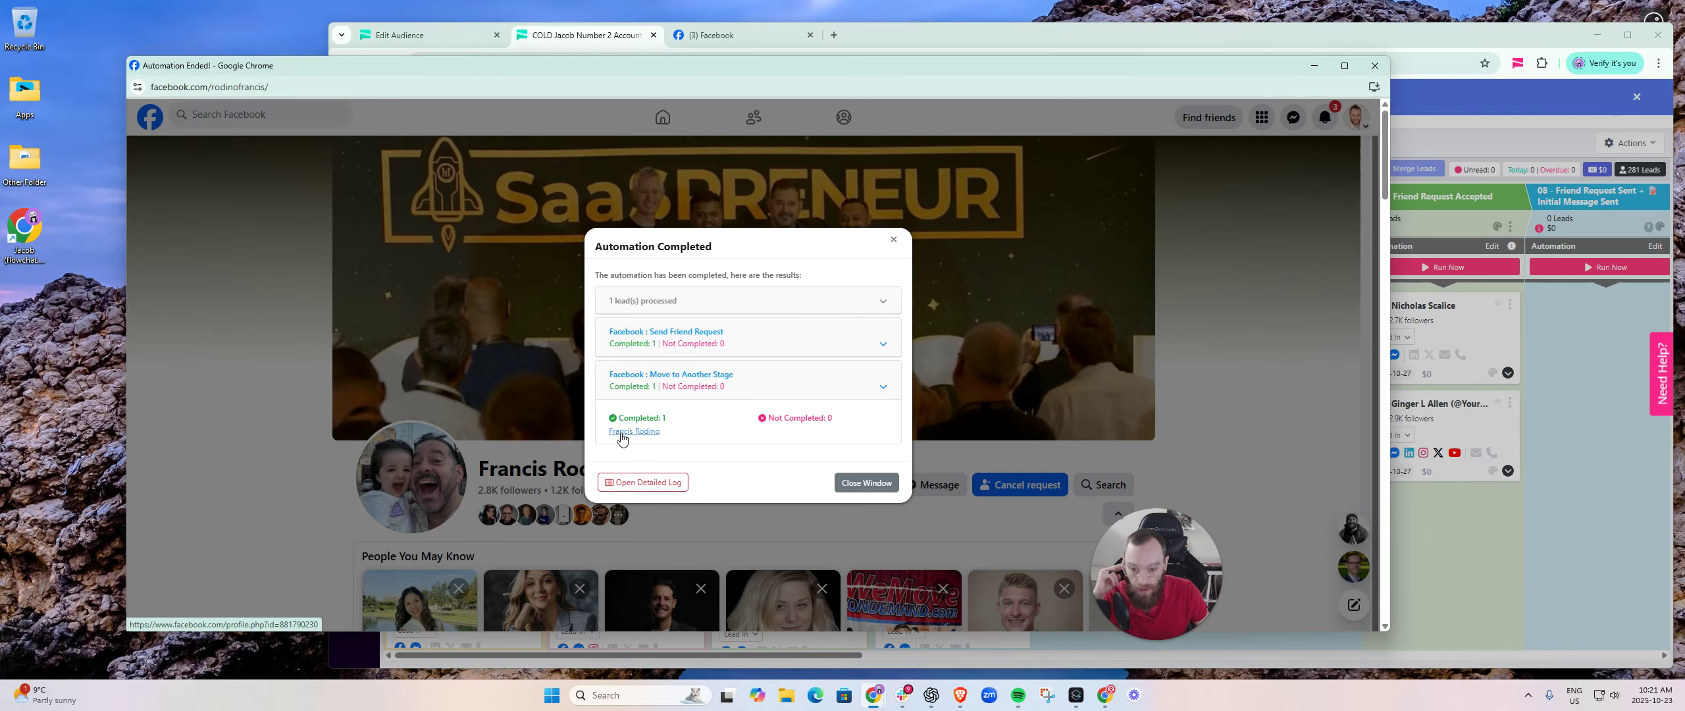
- Reload the pipeline after the completed automation, locate the processed lead in the Friend Request Sent stage and clear the selected items
{"action": "left_click", "coordinate": [866, 482]}
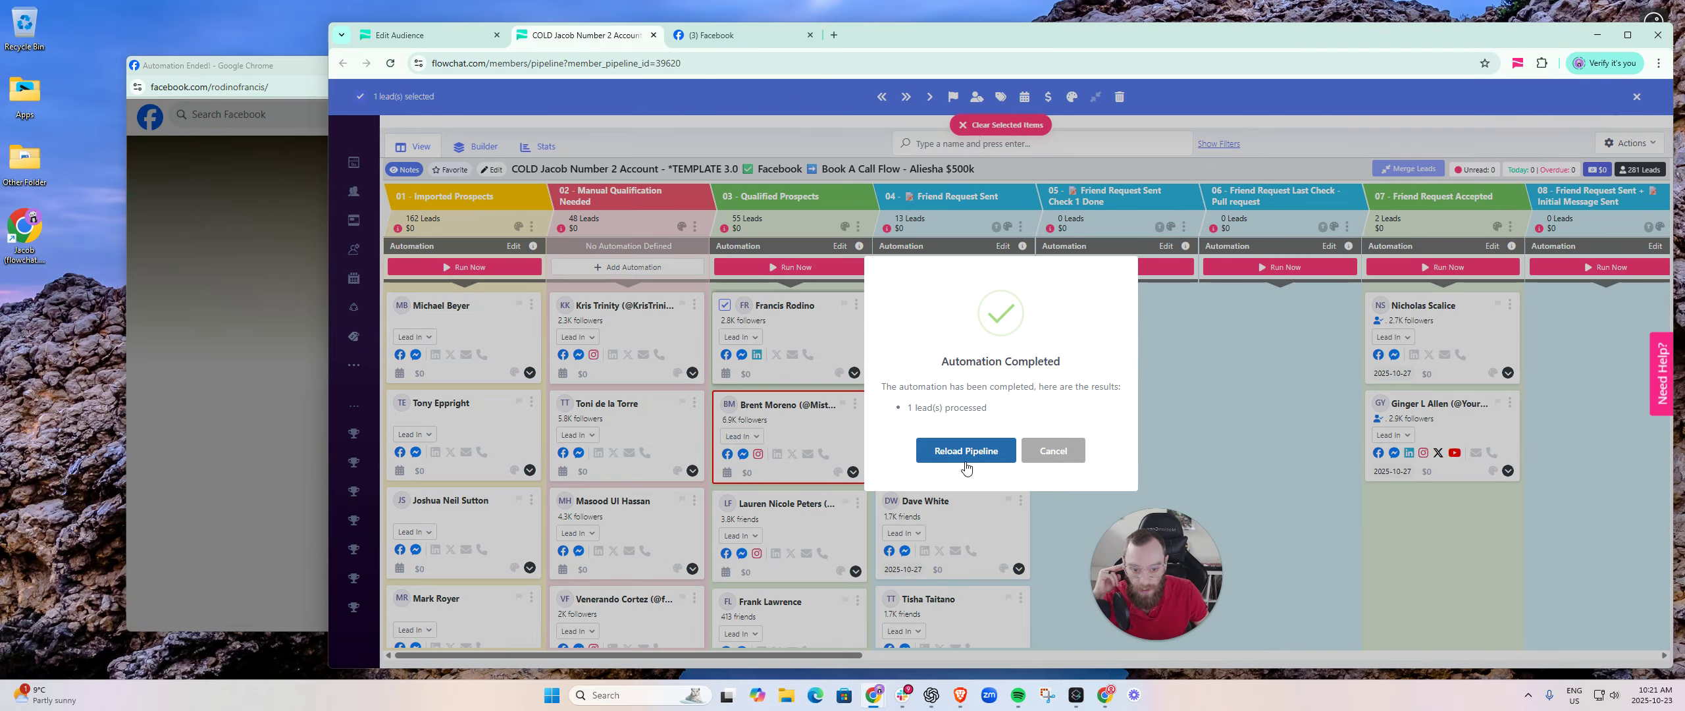
{"action": "left_click", "coordinate": [966, 454]}
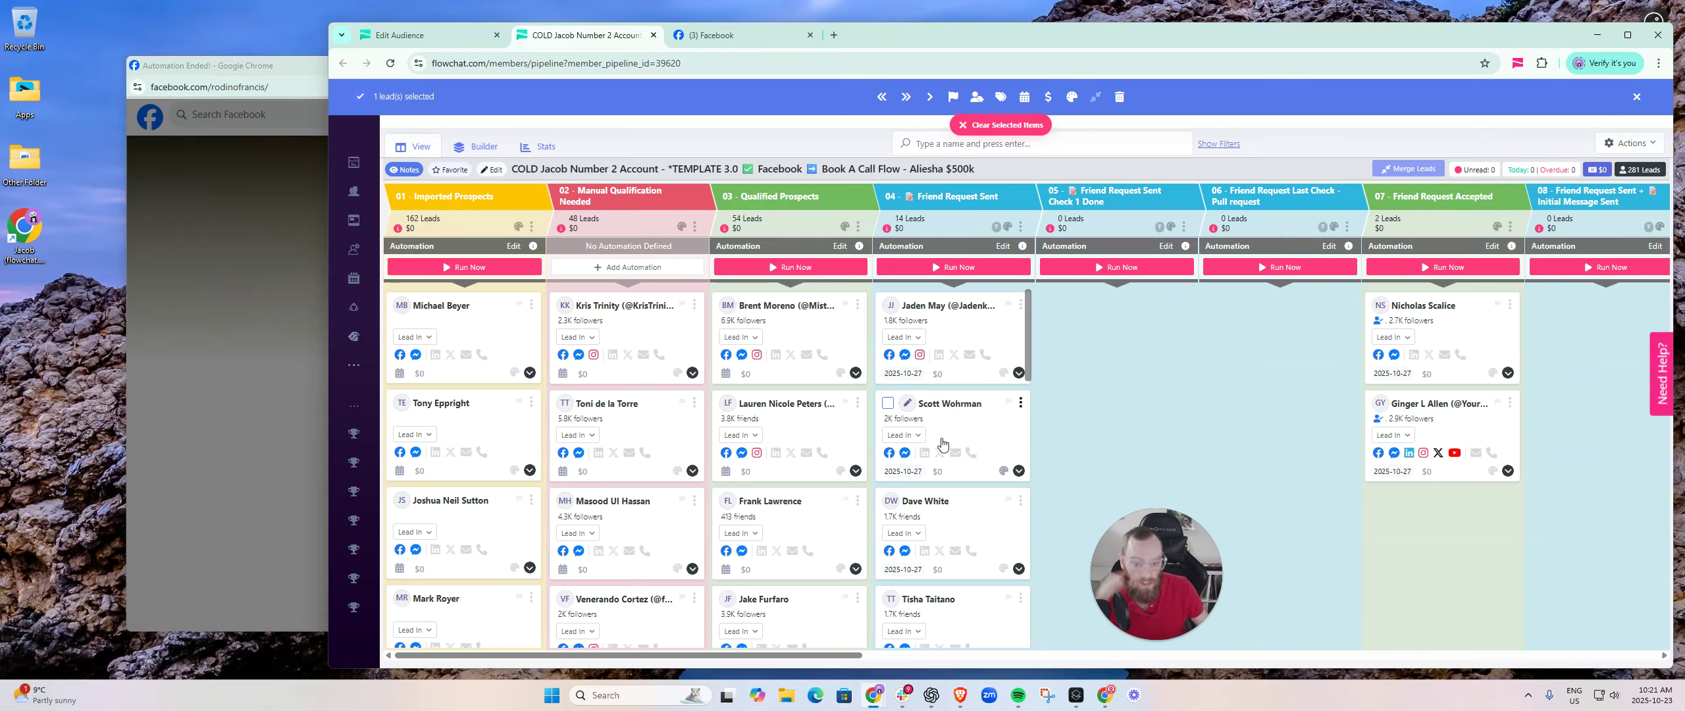
{"action": "scroll", "coordinate": [944, 441], "scroll_direction": "down", "scroll_amount": 10}
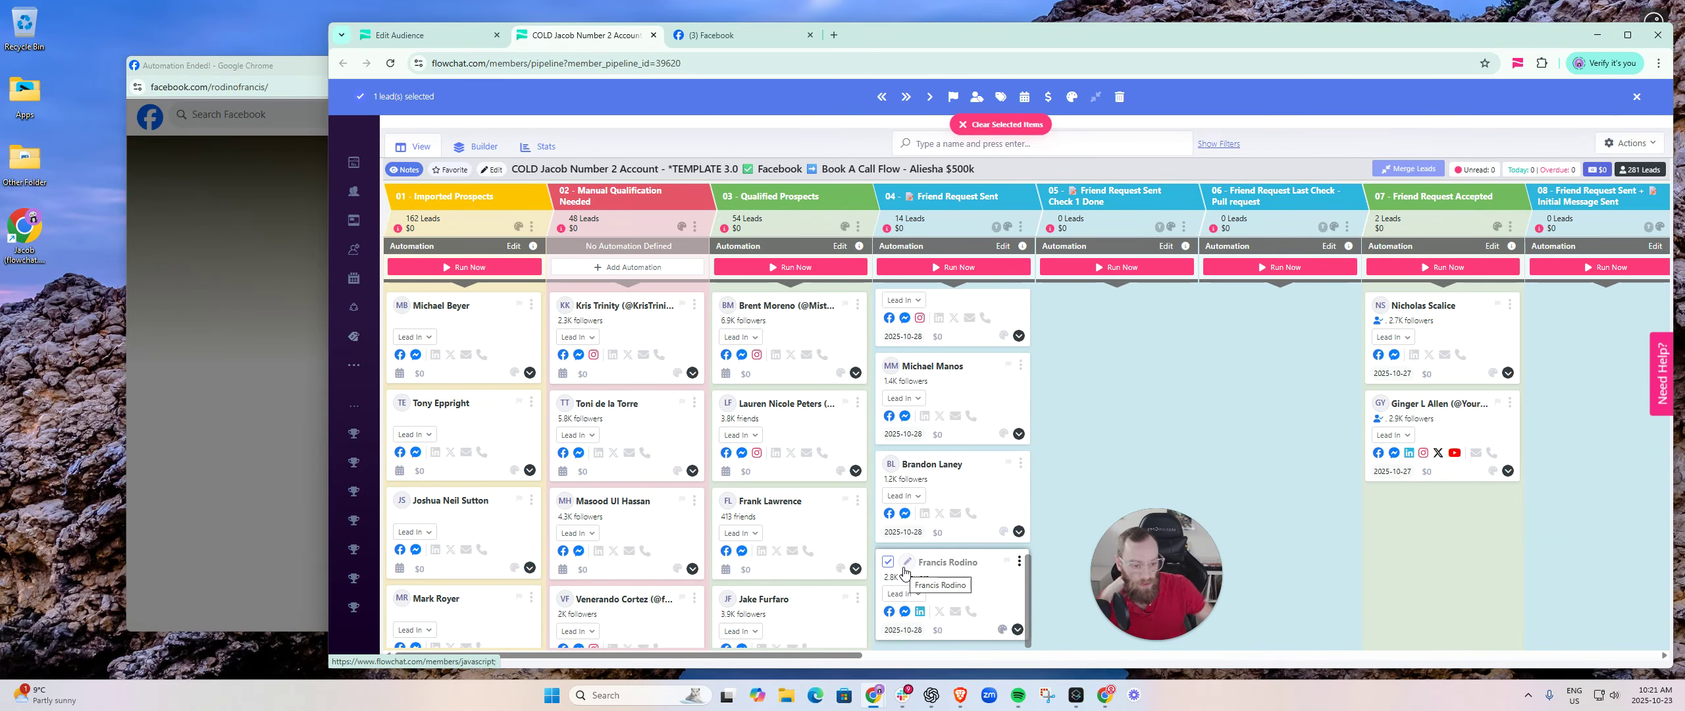
{"action": "left_click", "coordinate": [1000, 129]}
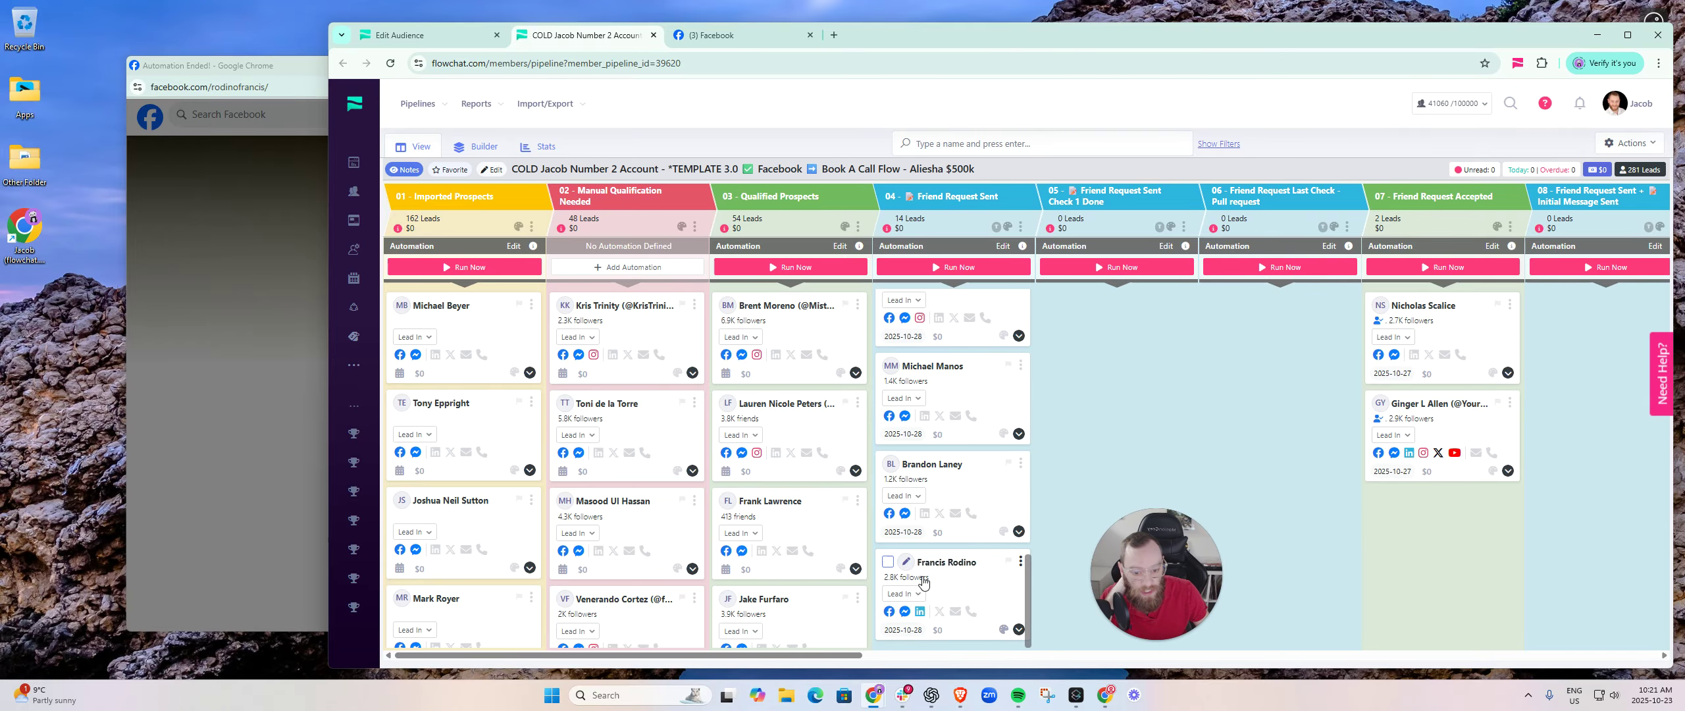
- Search the pipeline for the processed lead by first name
{"action": "left_click", "coordinate": [993, 142]}
{"action": "type", "text": "Francis"}
{"action": "key", "text": "Return"}
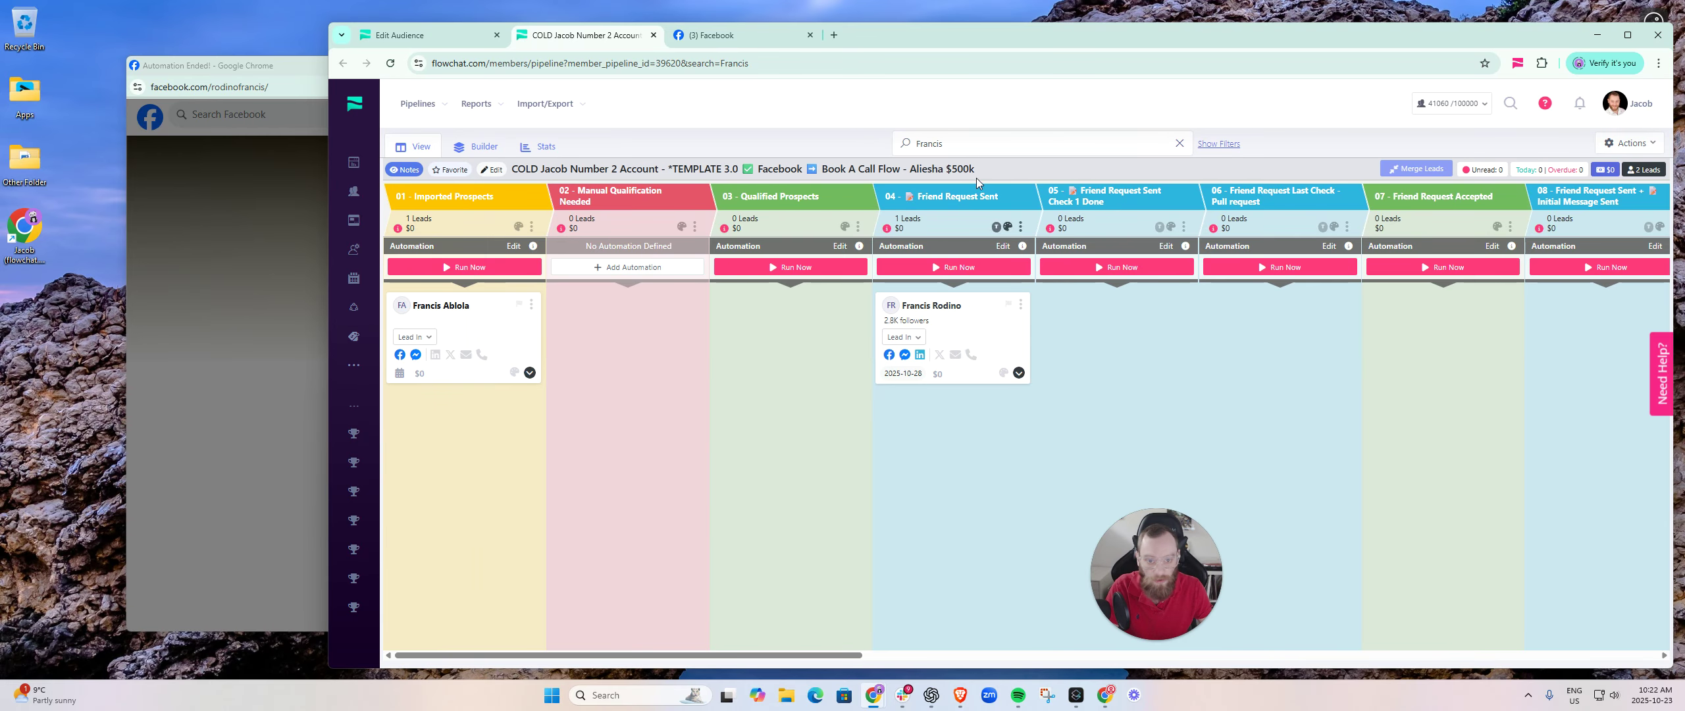
- Clear the pipeline search and close the finished automation window
{"action": "left_click_drag", "start_coordinate": [985, 149], "coordinate": [788, 148]}
{"action": "key", "text": "BackSpace"}
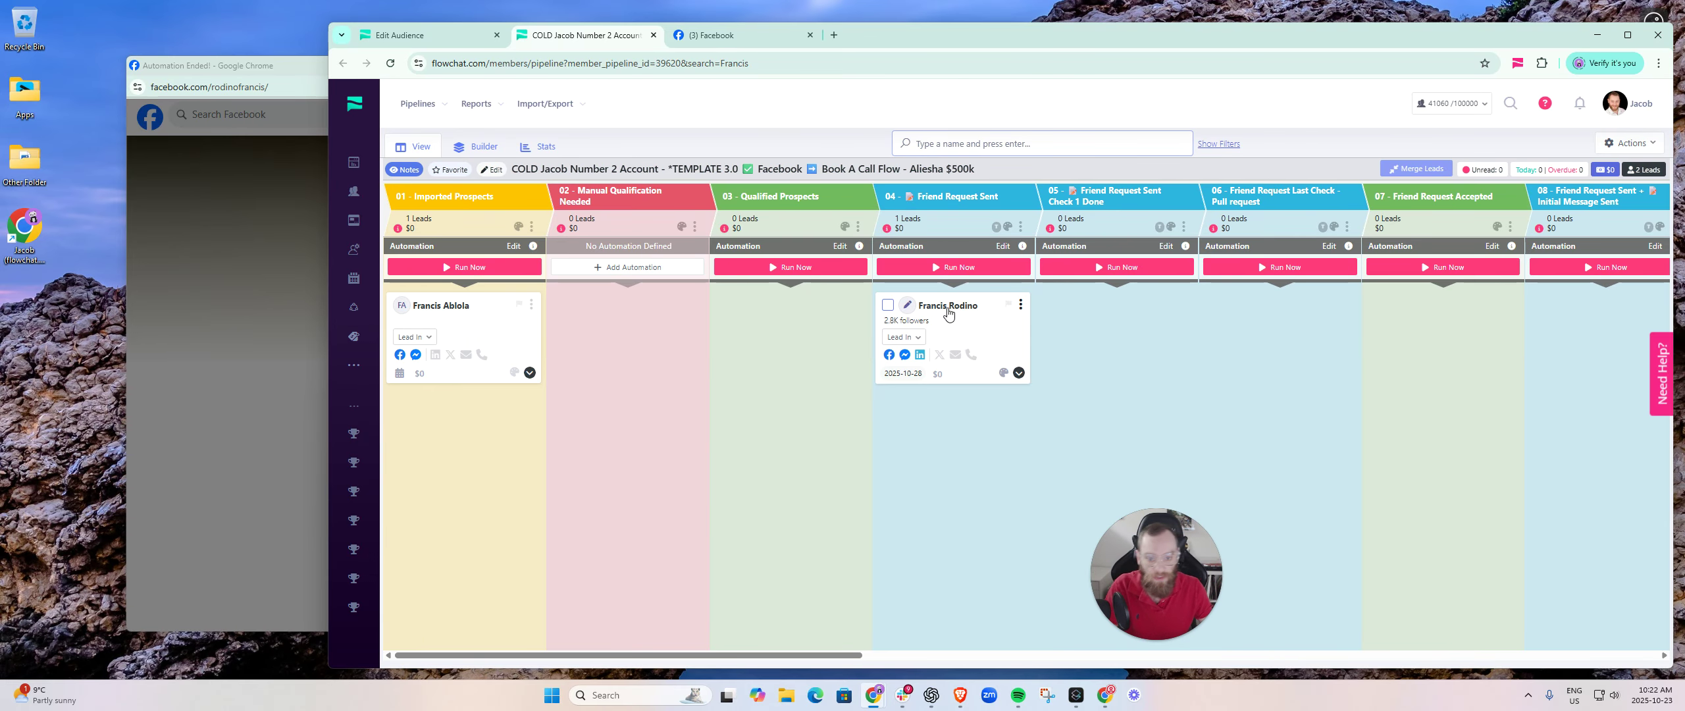
{"action": "key", "text": "Return"}
{"action": "scroll", "coordinate": [955, 362], "scroll_direction": "down", "scroll_amount": 13}
{"action": "scroll", "coordinate": [967, 532], "scroll_direction": "down", "scroll_amount": 2}
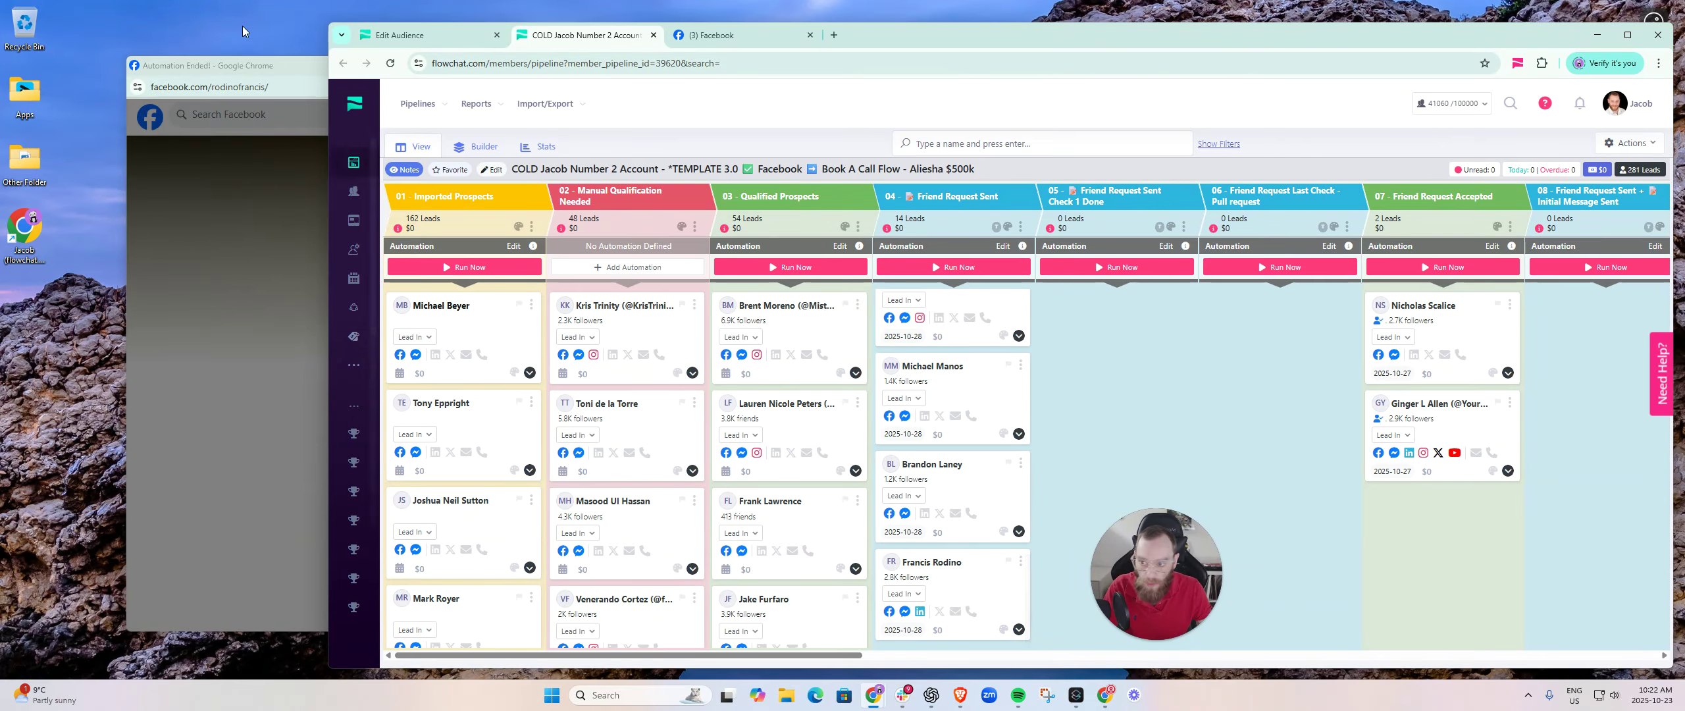
{"action": "left_click", "coordinate": [221, 66]}
{"action": "left_click", "coordinate": [852, 489]}
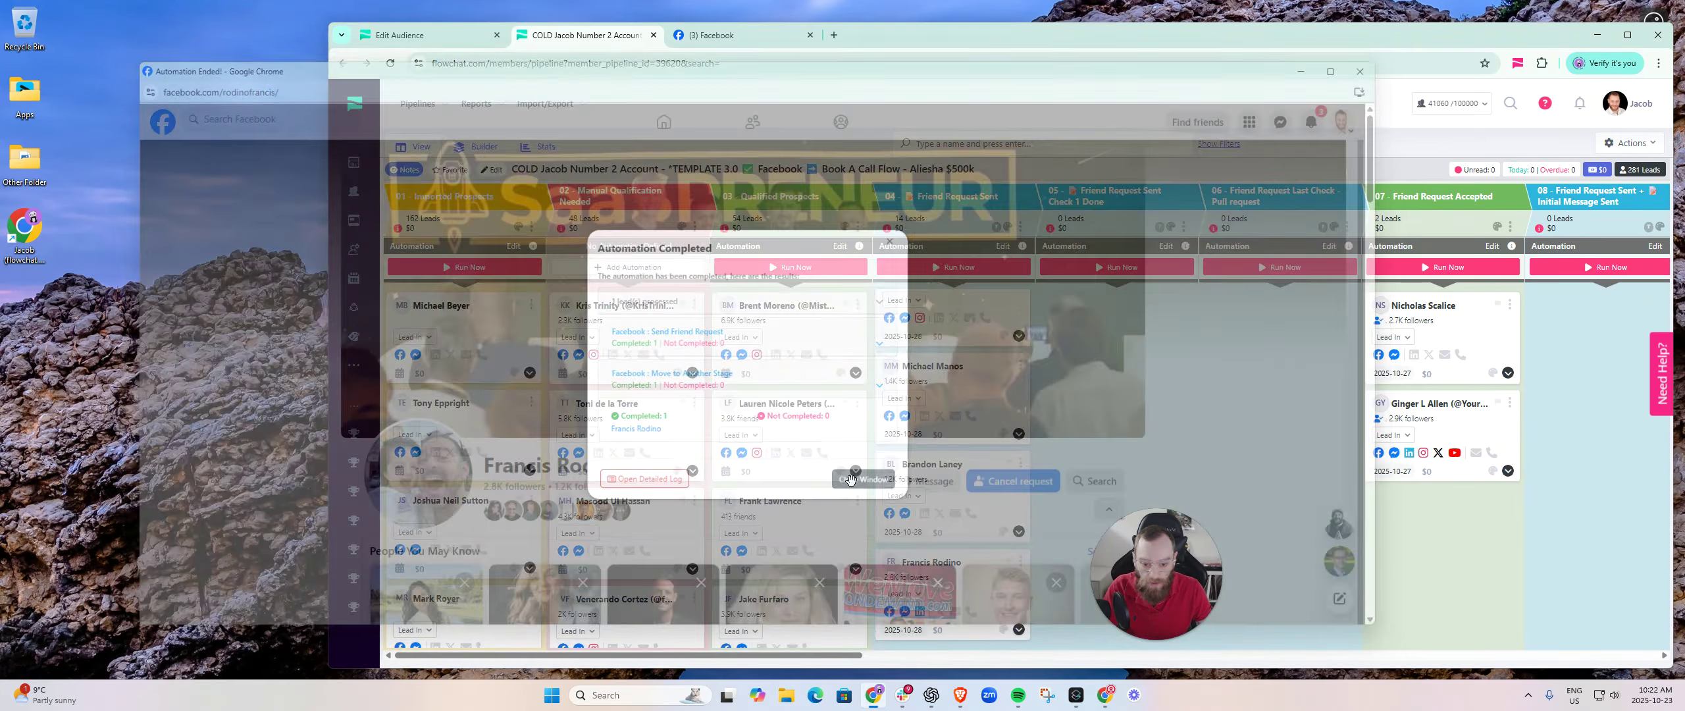
- Examine the automation actions and follow-up date triggers of friend request stages 04 to 06, including the last check's unfriend action
{"action": "left_click", "coordinate": [1021, 246]}
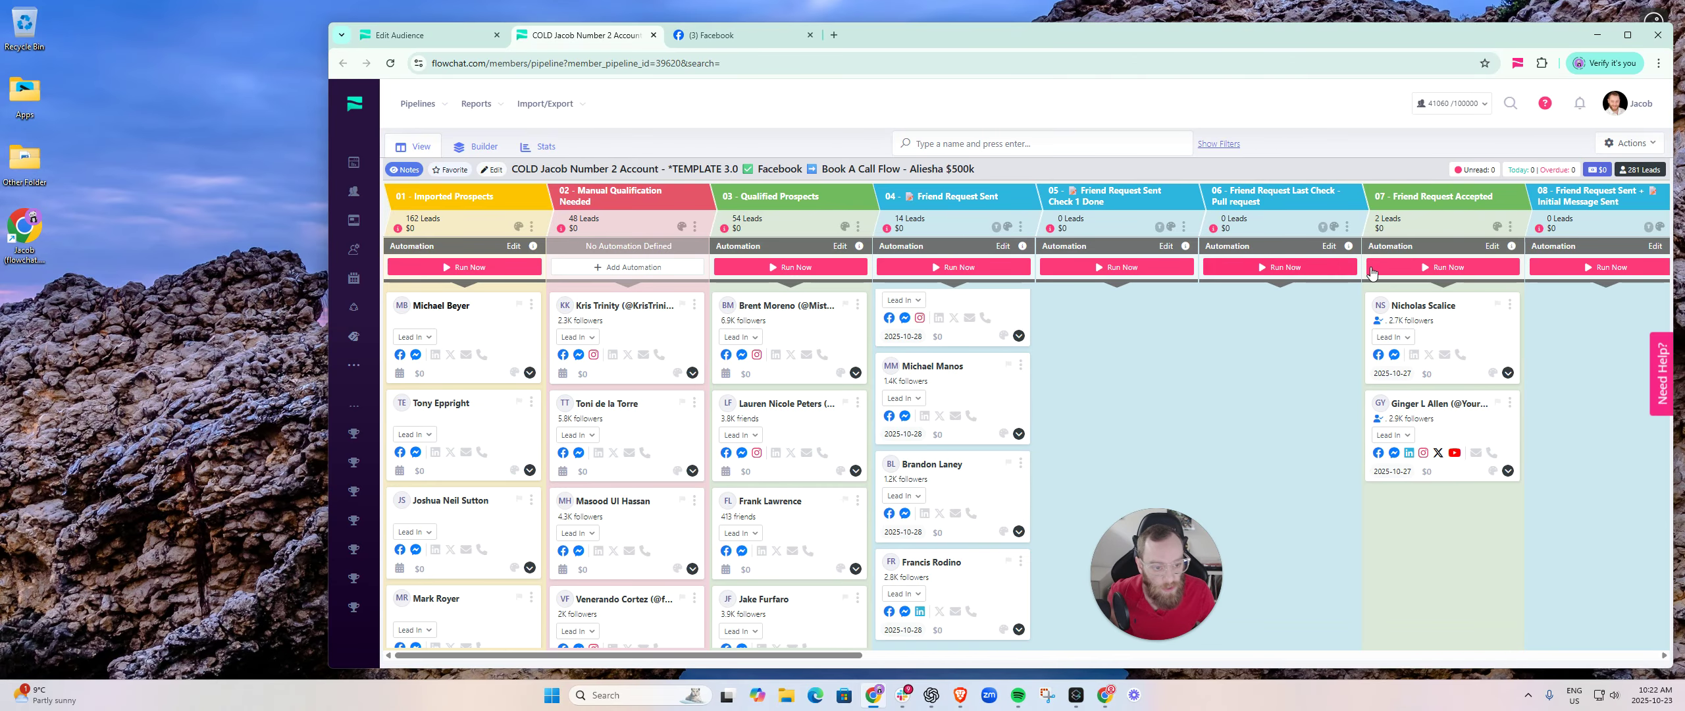
{"action": "mouse_move", "coordinate": [1349, 247]}
{"action": "mouse_move", "coordinate": [1321, 229]}
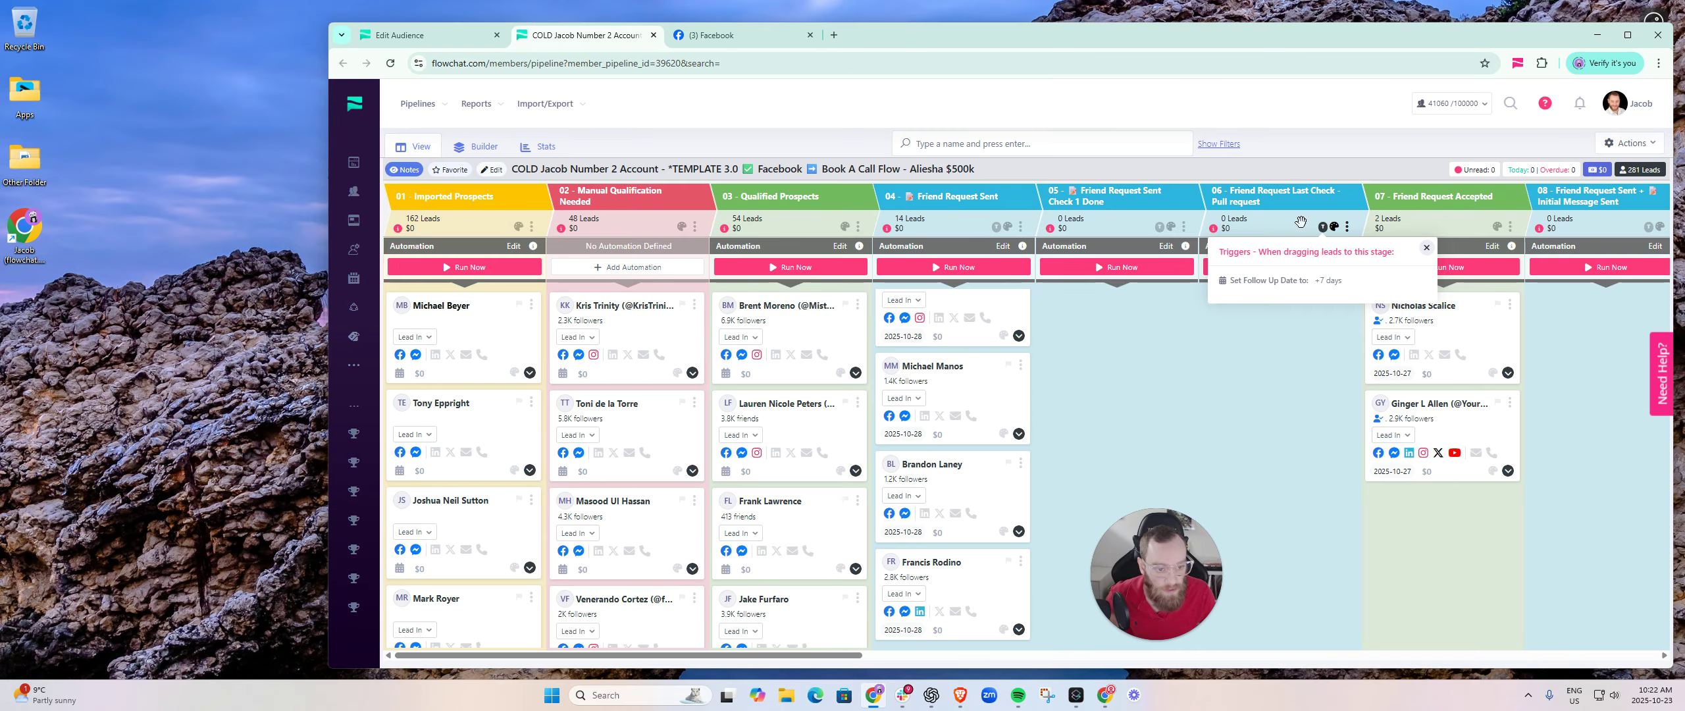
{"action": "mouse_move", "coordinate": [1159, 228]}
{"action": "mouse_move", "coordinate": [997, 229]}
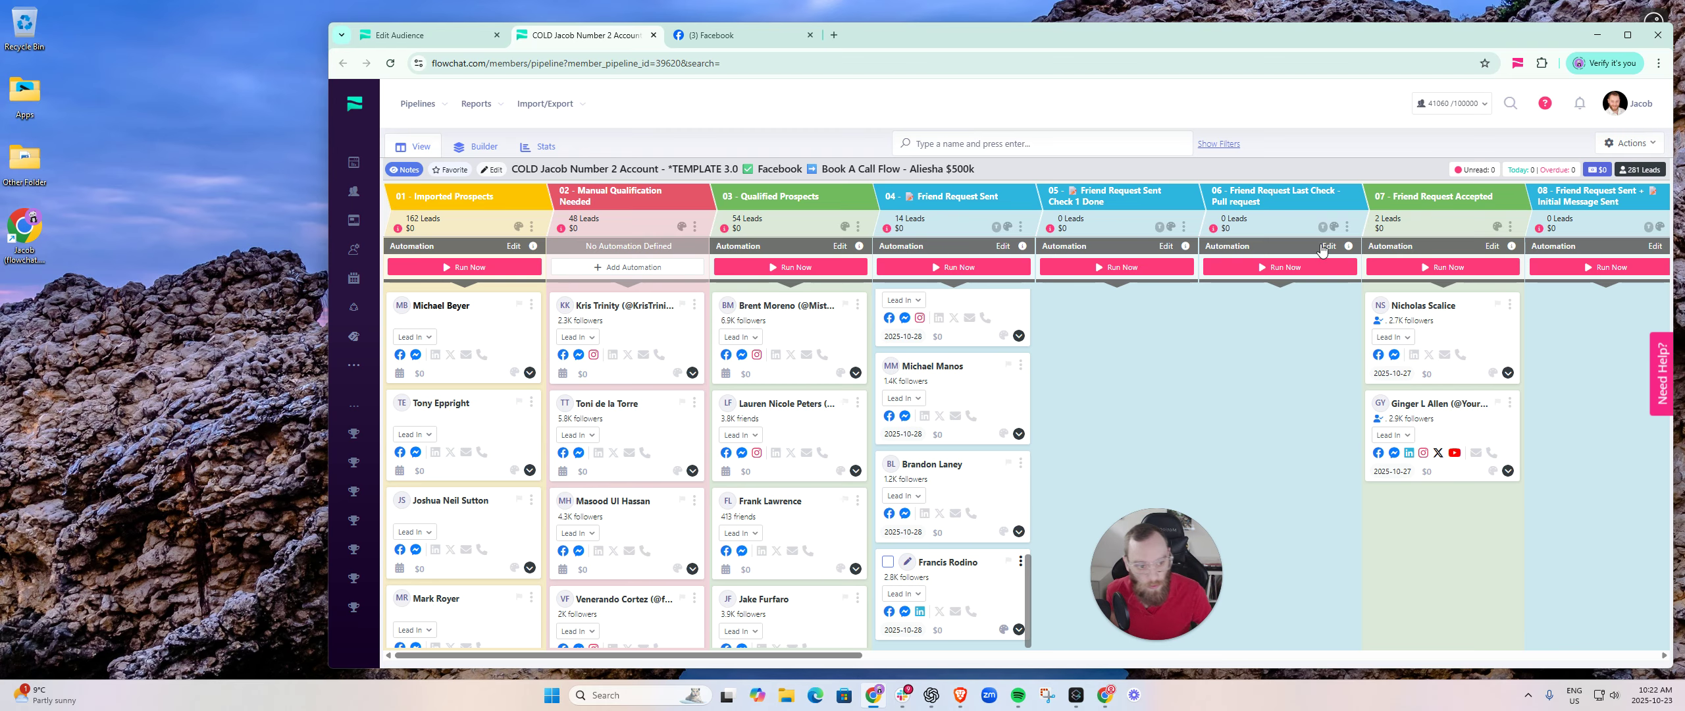
{"action": "left_click", "coordinate": [1348, 246]}
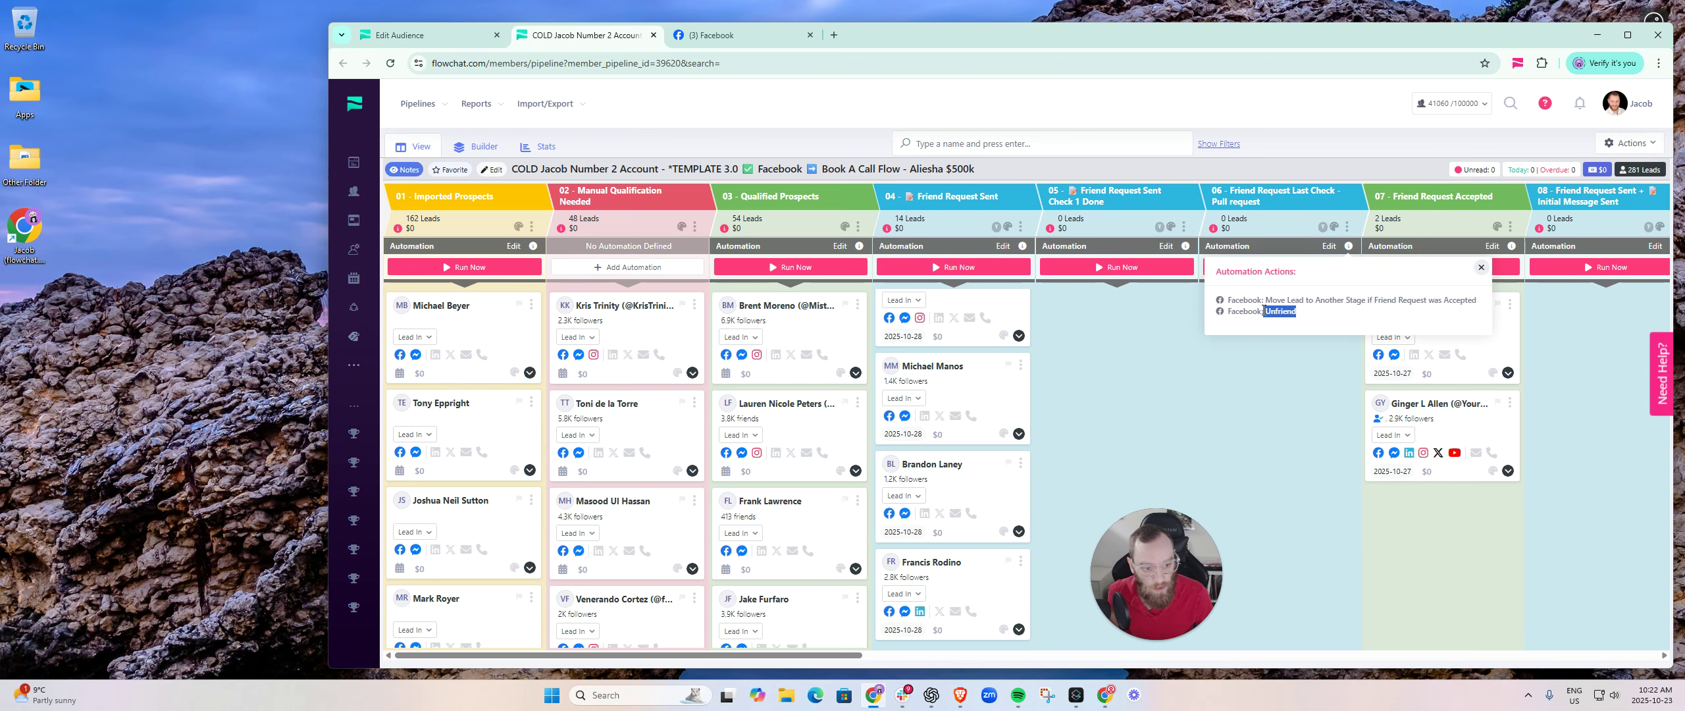
{"action": "left_click", "coordinate": [1481, 269]}
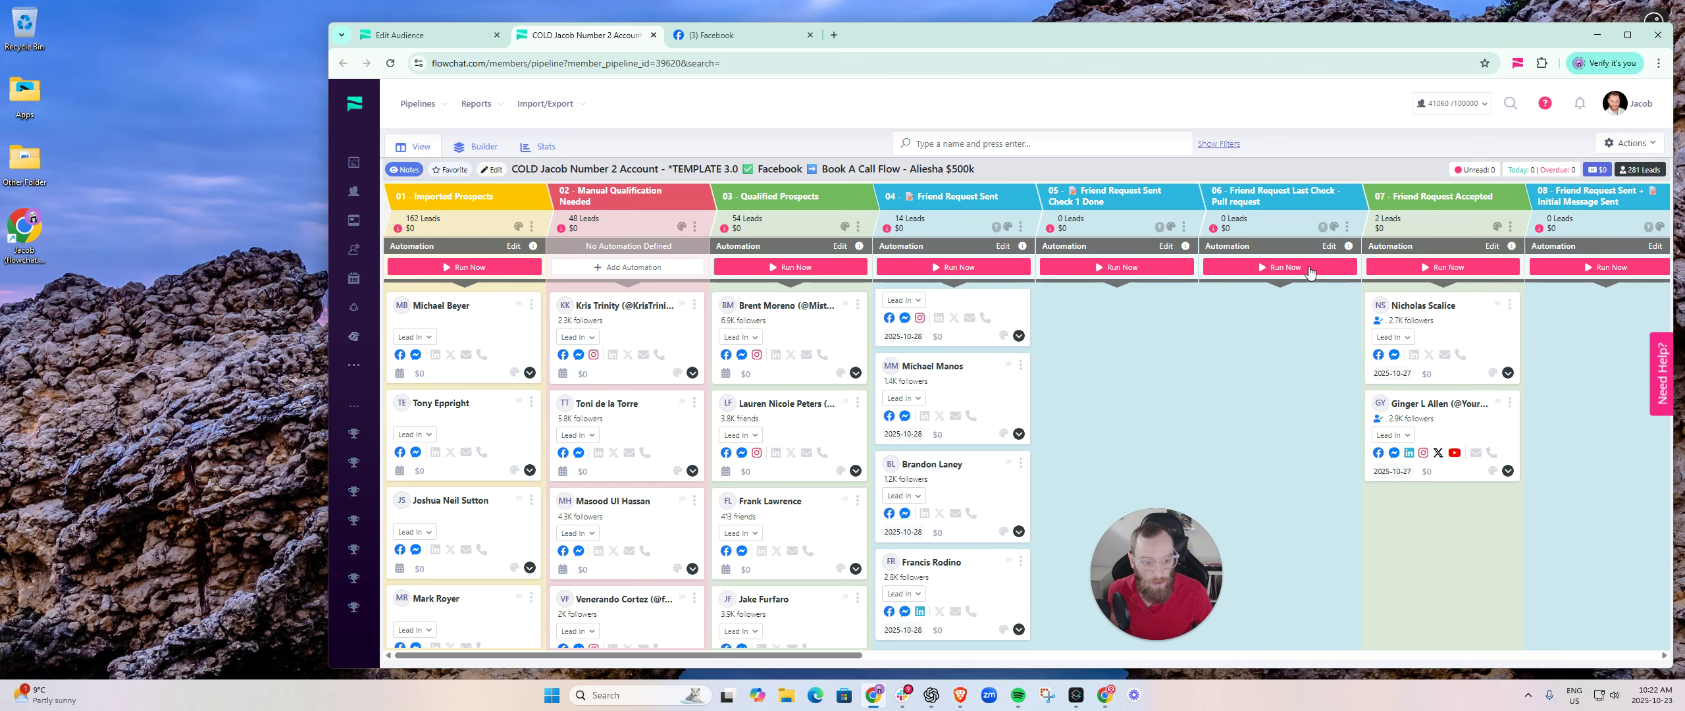
{"action": "left_click_drag", "start_coordinate": [964, 601], "coordinate": [889, 595]}
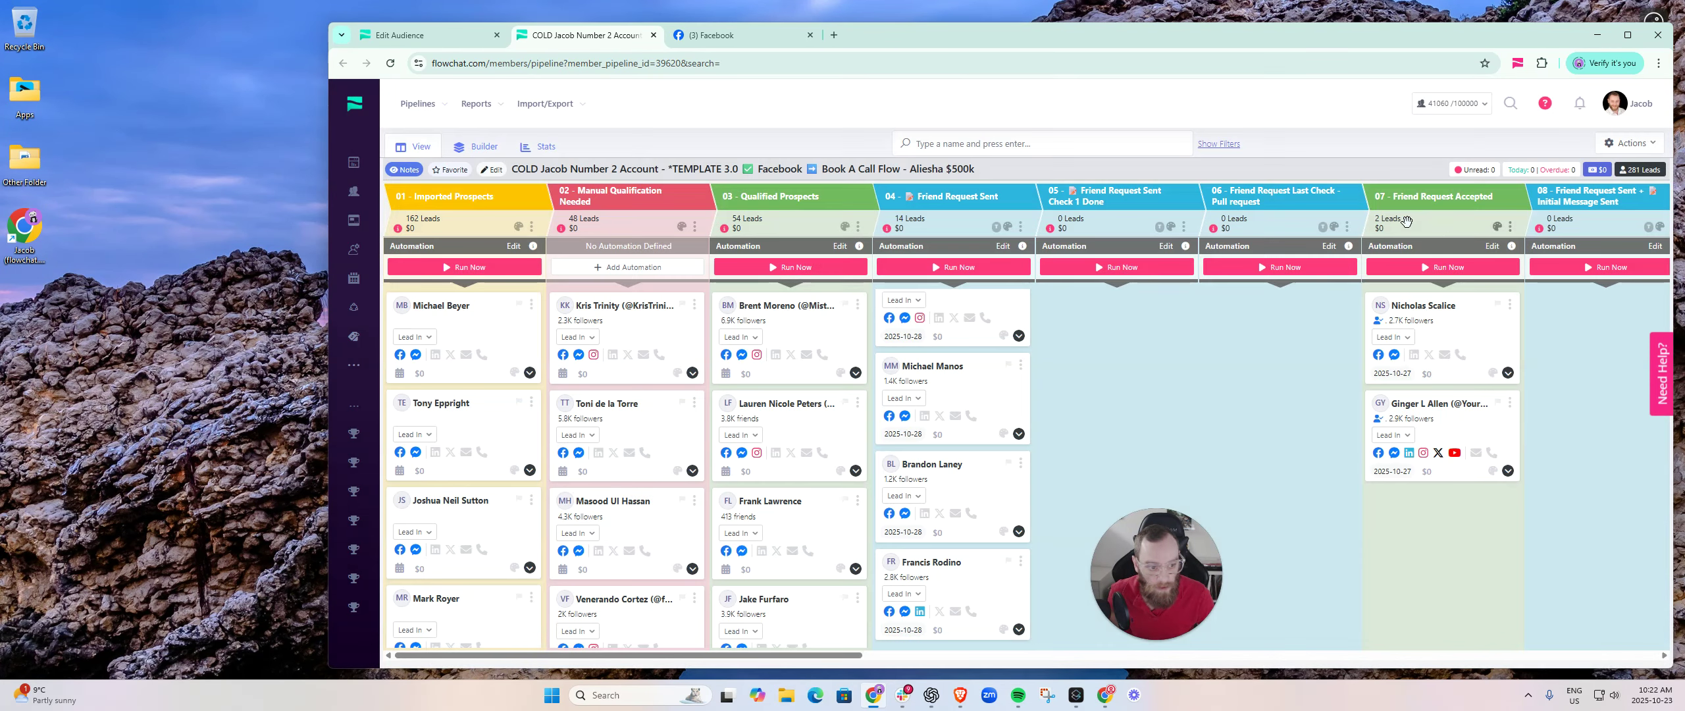
- Read through the automation actions of the Friend Request Accepted stage and close their summary
{"action": "left_click", "coordinate": [1512, 245]}
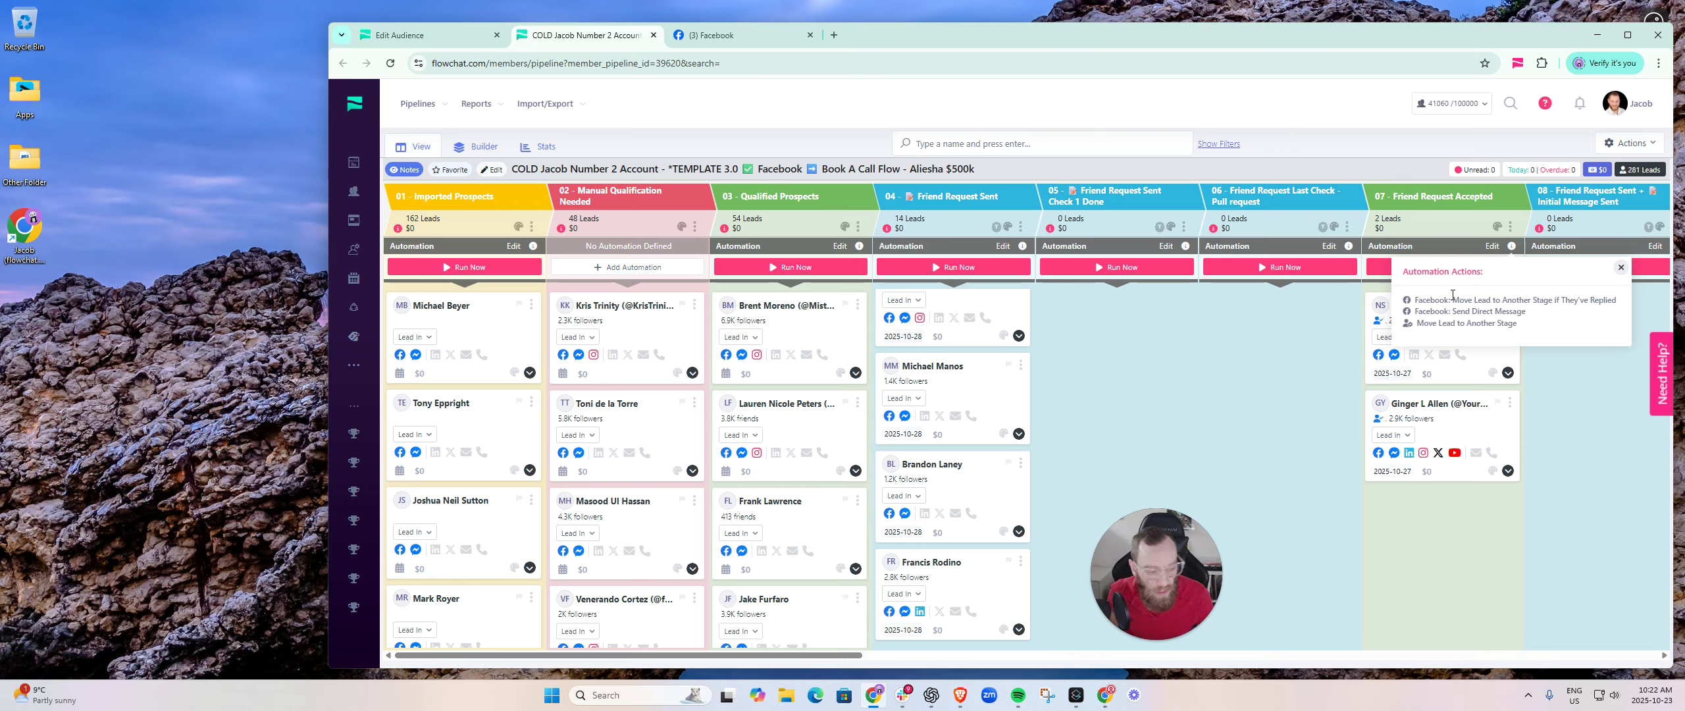
{"action": "left_click_drag", "start_coordinate": [1452, 310], "coordinate": [1531, 327]}
{"action": "left_click", "coordinate": [1608, 296]}
{"action": "left_click_drag", "start_coordinate": [1618, 300], "coordinate": [1450, 302]}
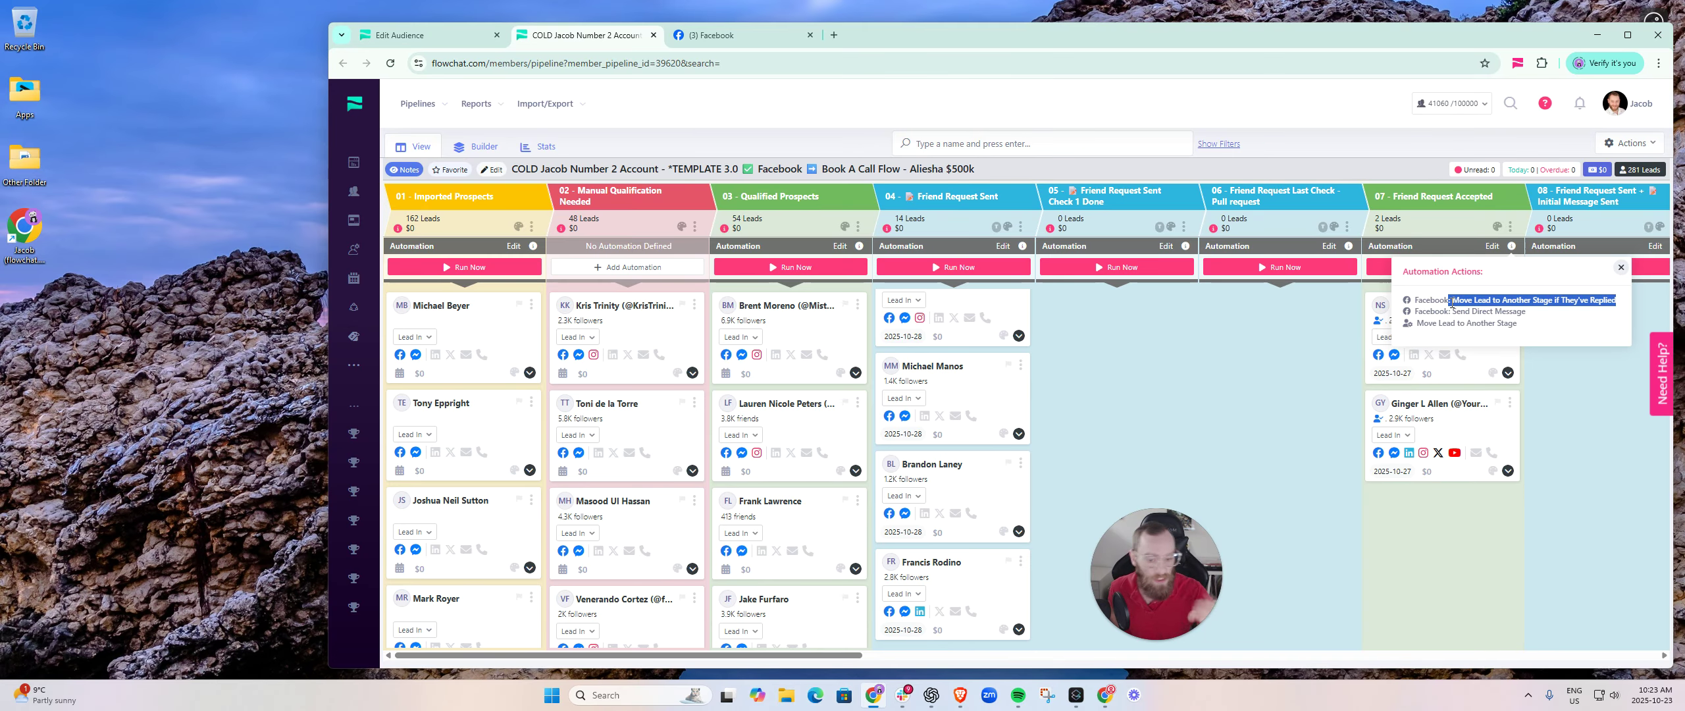
{"action": "left_click", "coordinate": [1451, 304]}
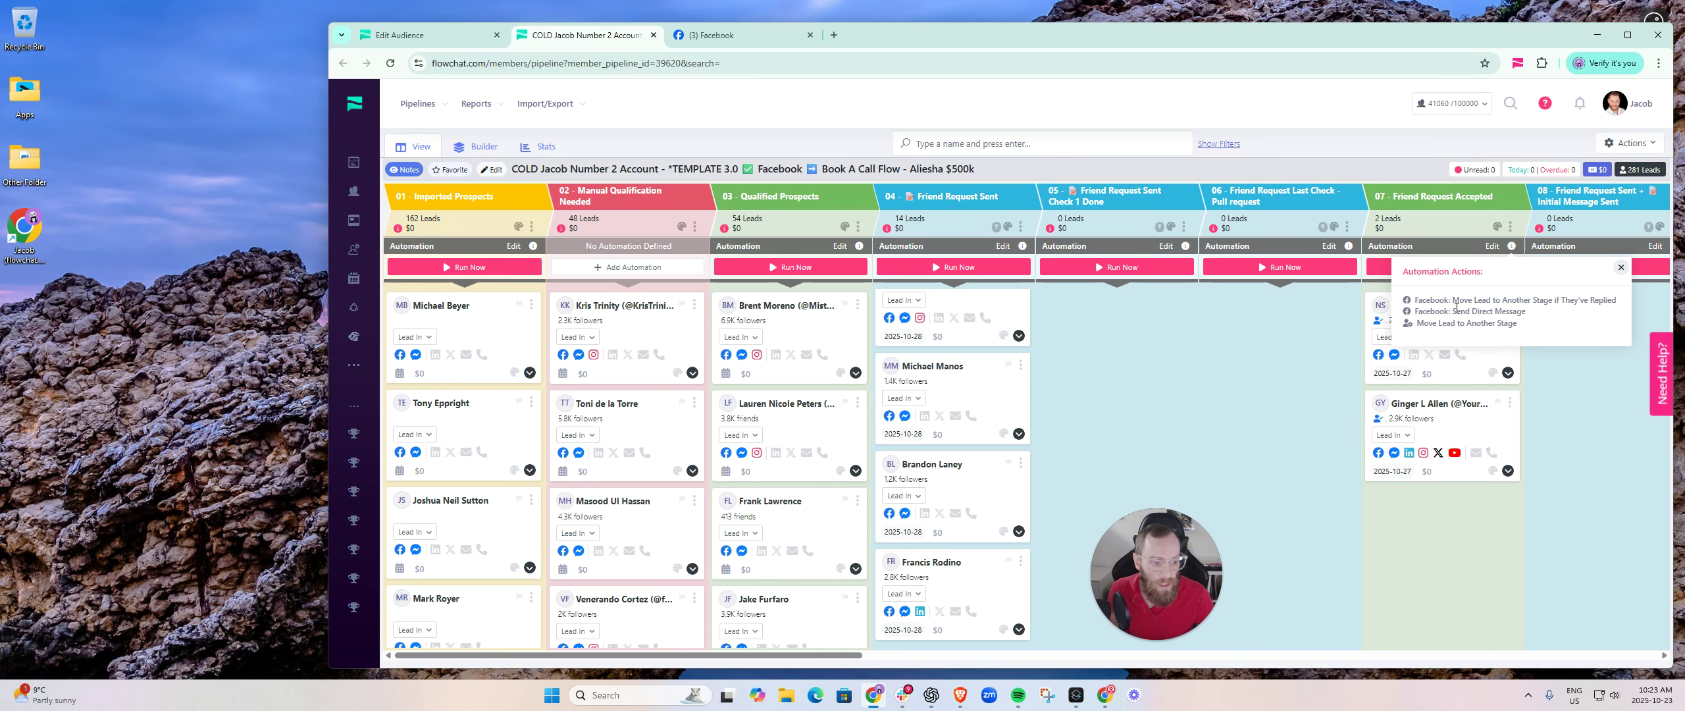
{"action": "left_click_drag", "start_coordinate": [859, 656], "coordinate": [1133, 657]}
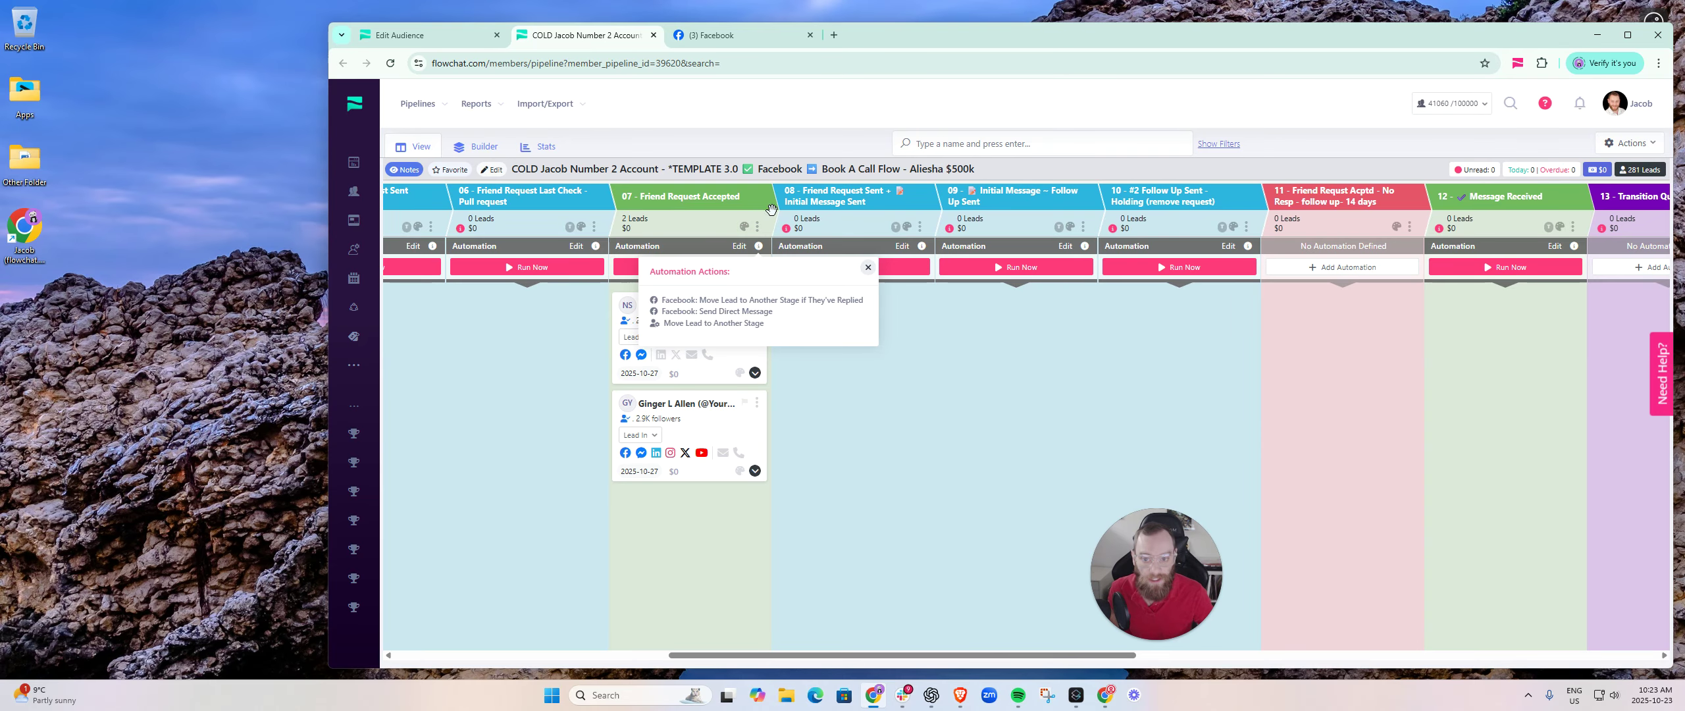
{"action": "left_click", "coordinate": [868, 268]}
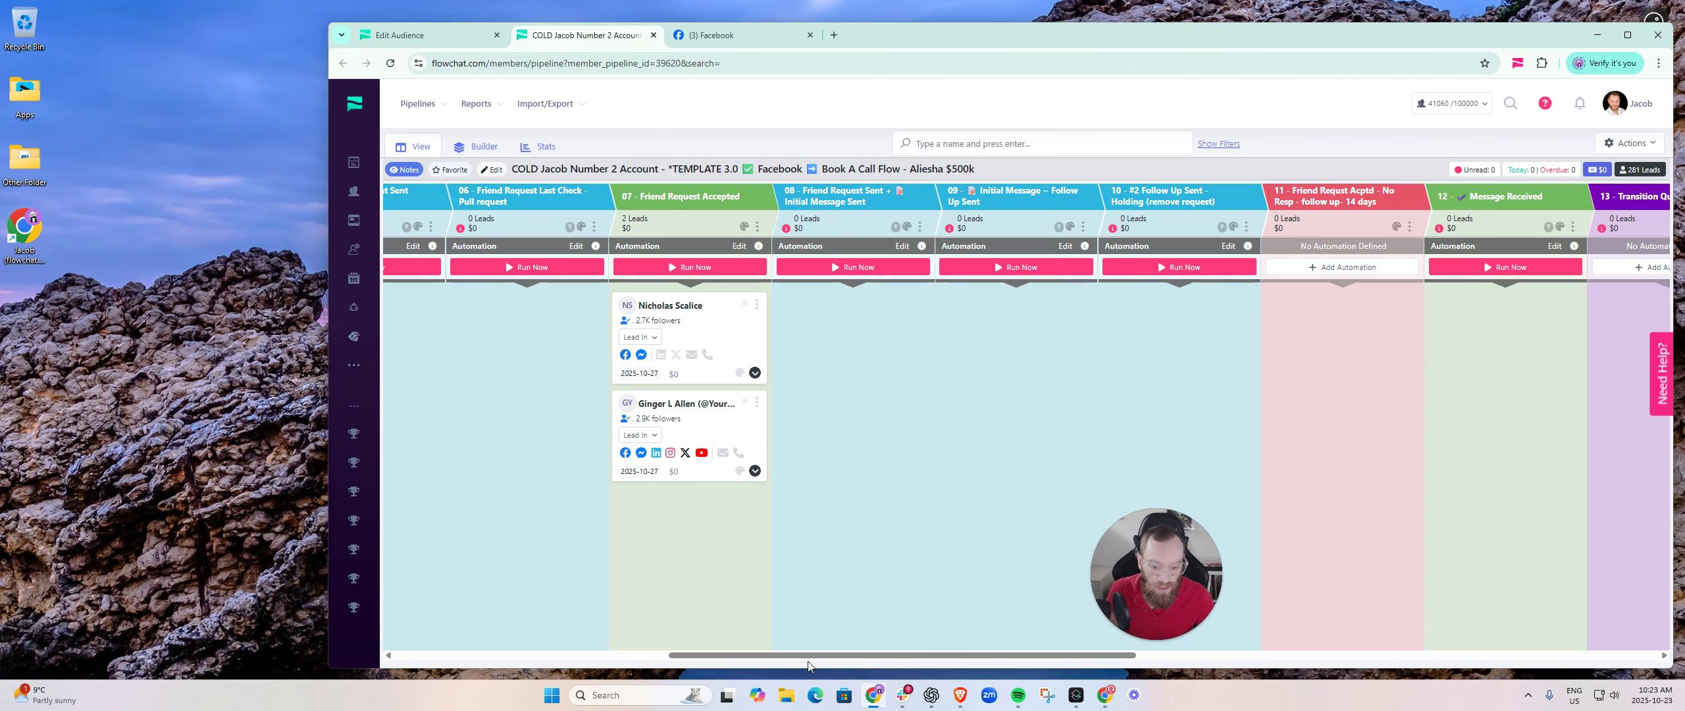
- Open the message templates of the Friend Request Accepted stage and preview the Initial Message #1 - AB Edit July 2025 template
{"action": "left_click_drag", "start_coordinate": [815, 656], "coordinate": [971, 656]}
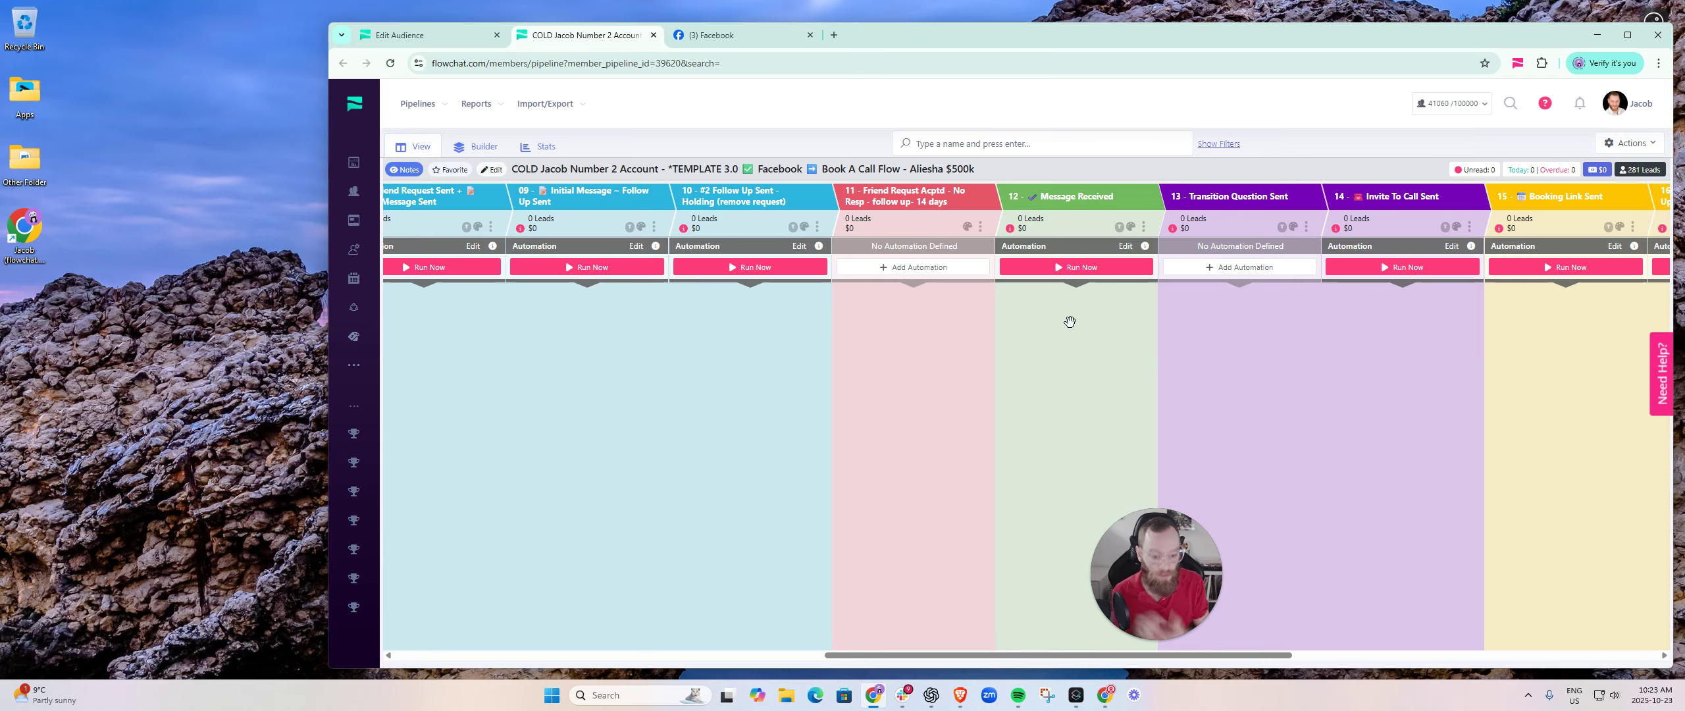
{"action": "left_click_drag", "start_coordinate": [1084, 656], "coordinate": [707, 665]}
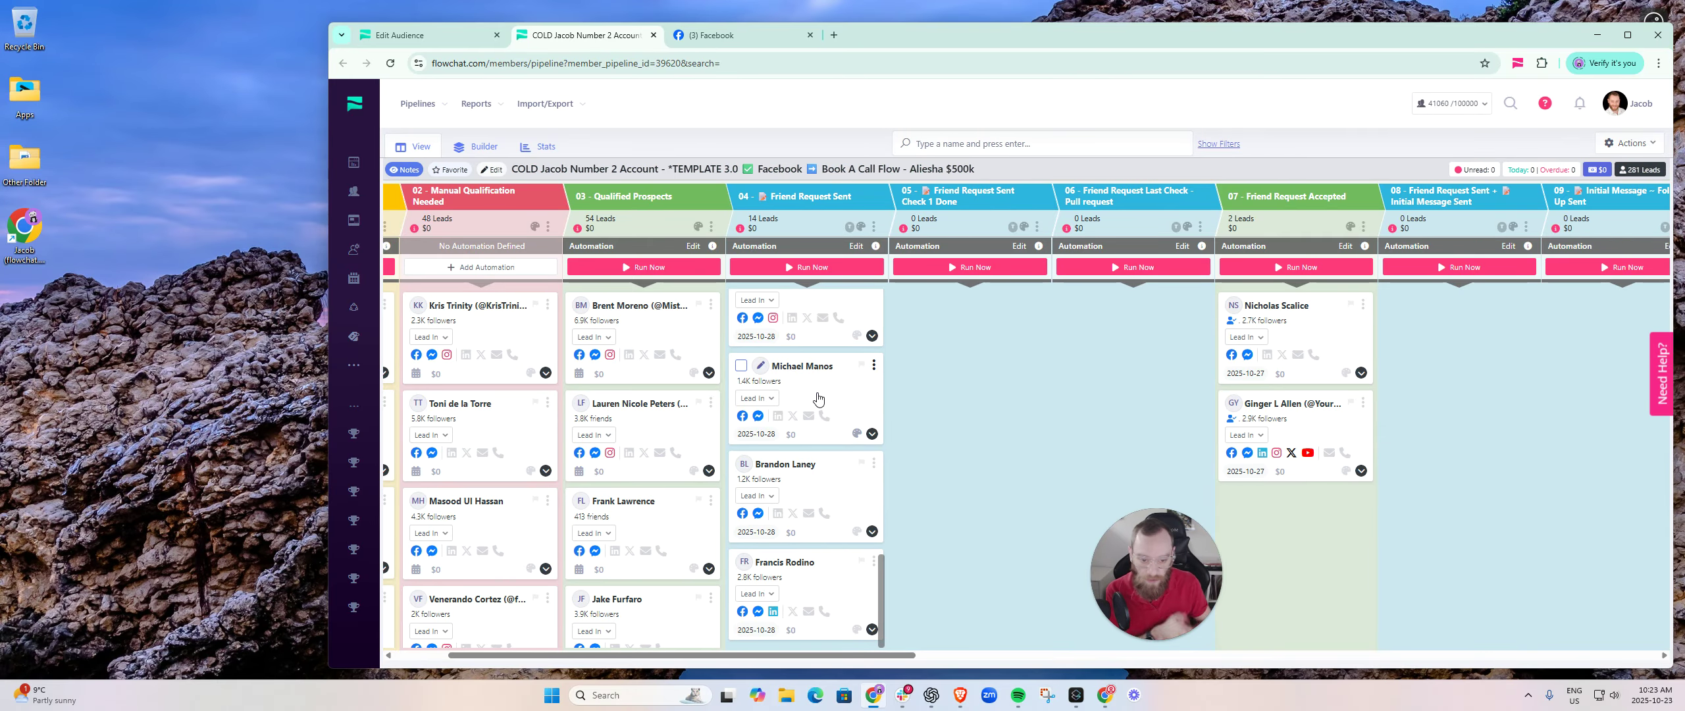
{"action": "left_click_drag", "start_coordinate": [876, 661], "coordinate": [1010, 663]}
{"action": "left_click", "coordinate": [1006, 227]}
{"action": "left_click", "coordinate": [973, 259]}
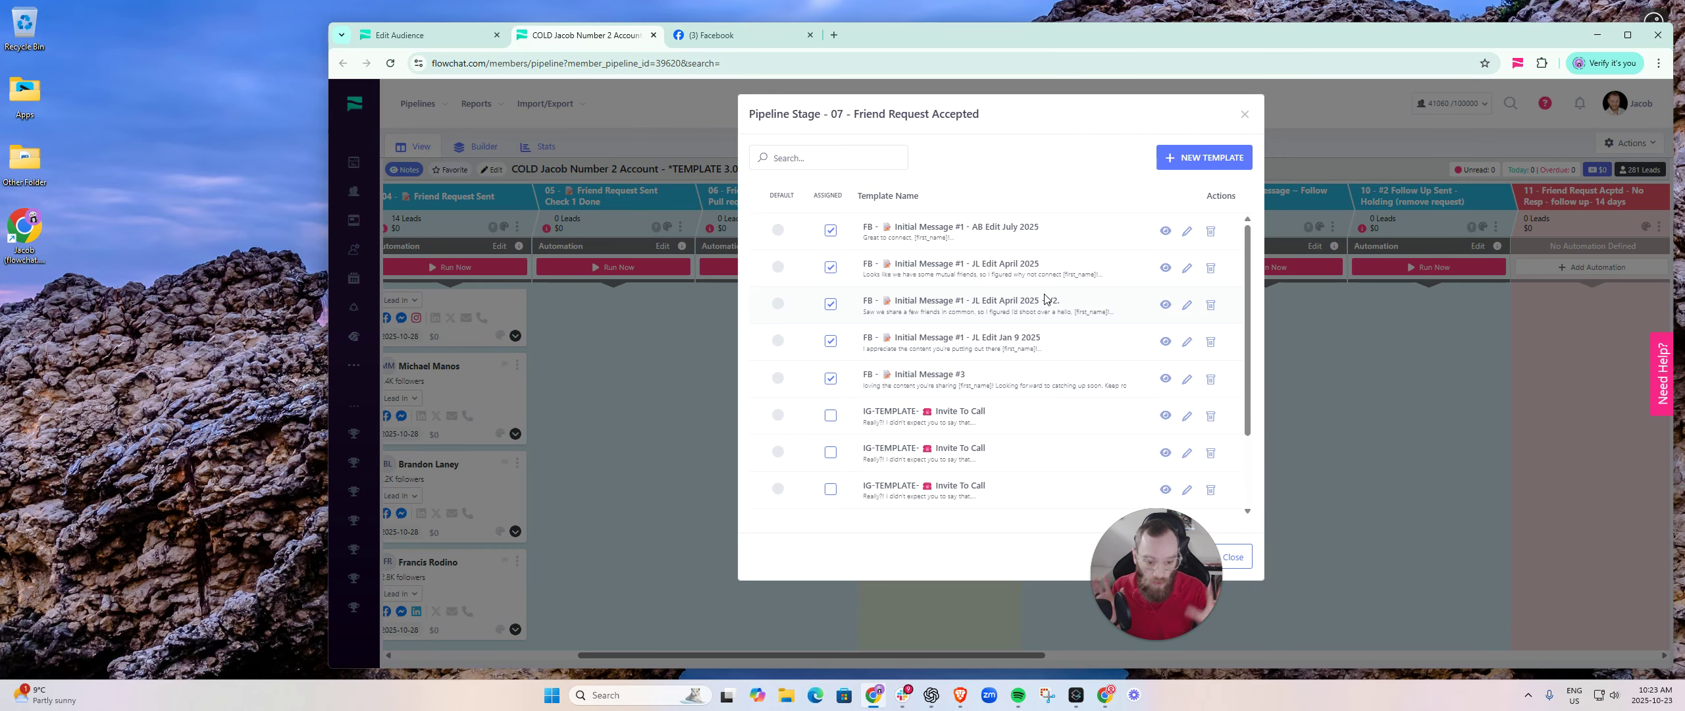
{"action": "mouse_move", "coordinate": [1167, 233]}
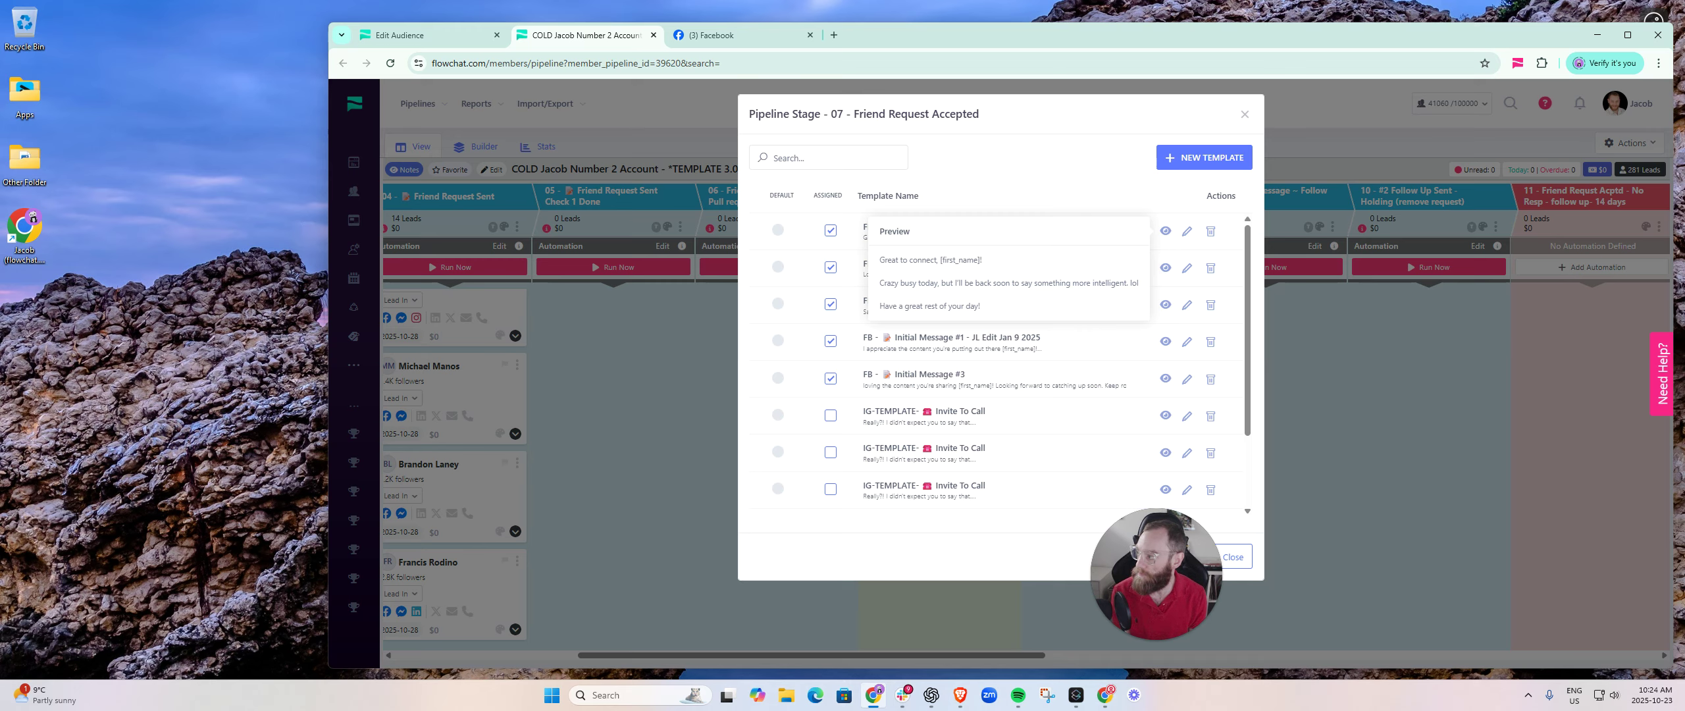
- Switch to Slack, view the shared screenshot of a prospect's reply, close it and move the Slack window out of view
{"action": "key", "text": "alt+Tab"}
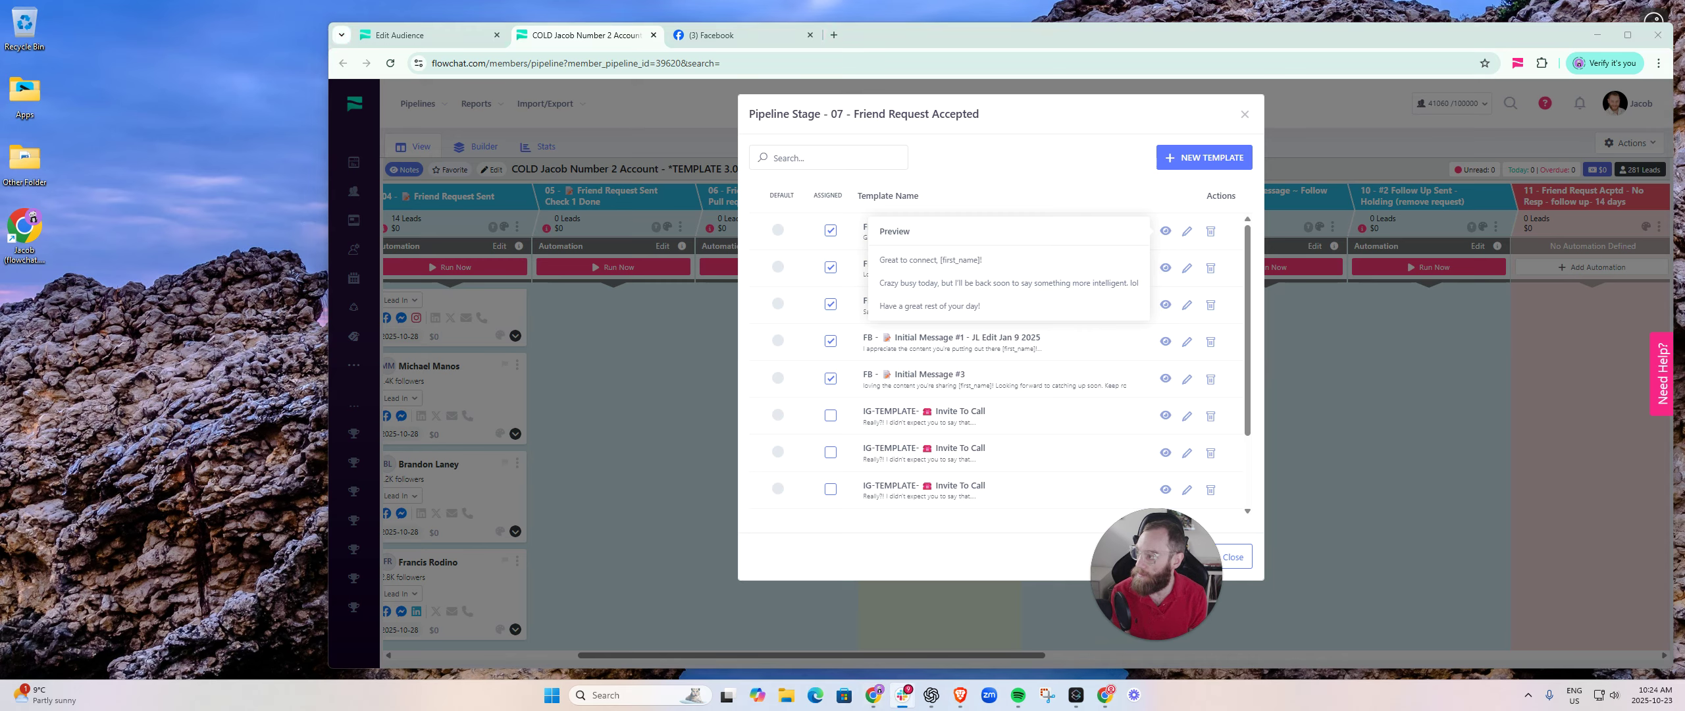
{"action": "left_click_drag", "start_coordinate": [0, 40], "coordinate": [297, 44]}
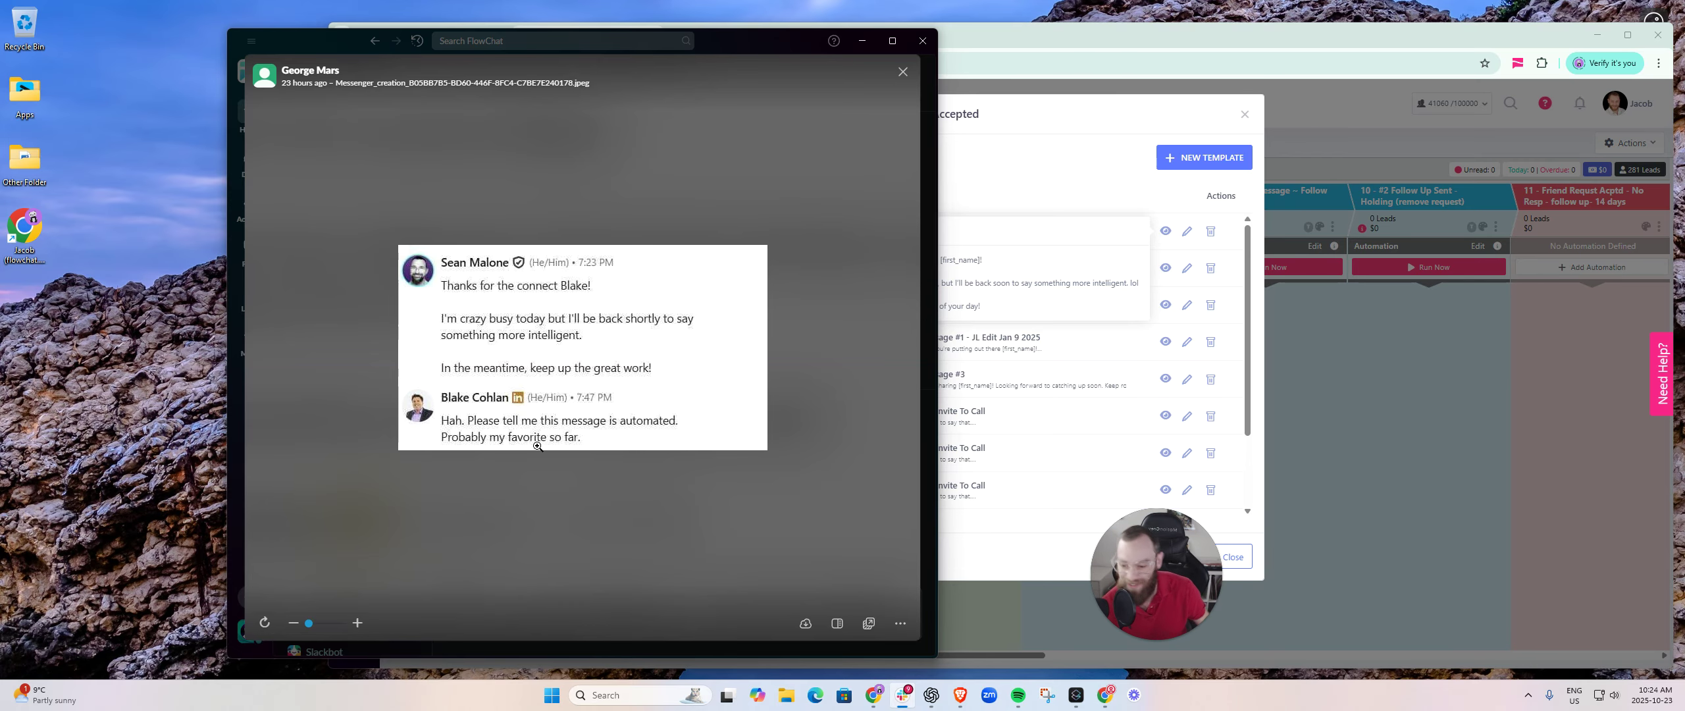
{"action": "left_click", "coordinate": [904, 72]}
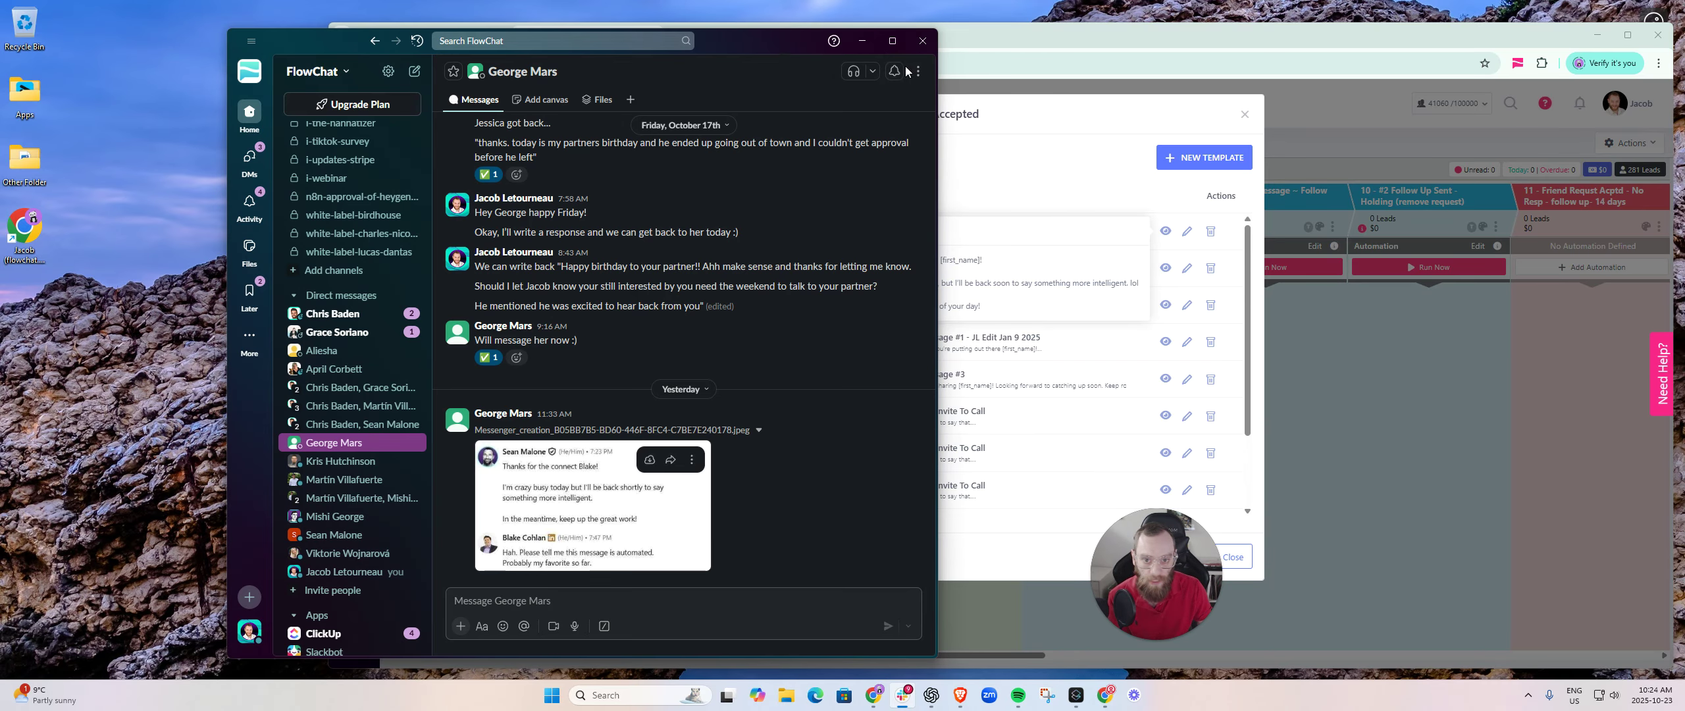
{"action": "left_click_drag", "start_coordinate": [753, 32], "coordinate": [869, 0]}
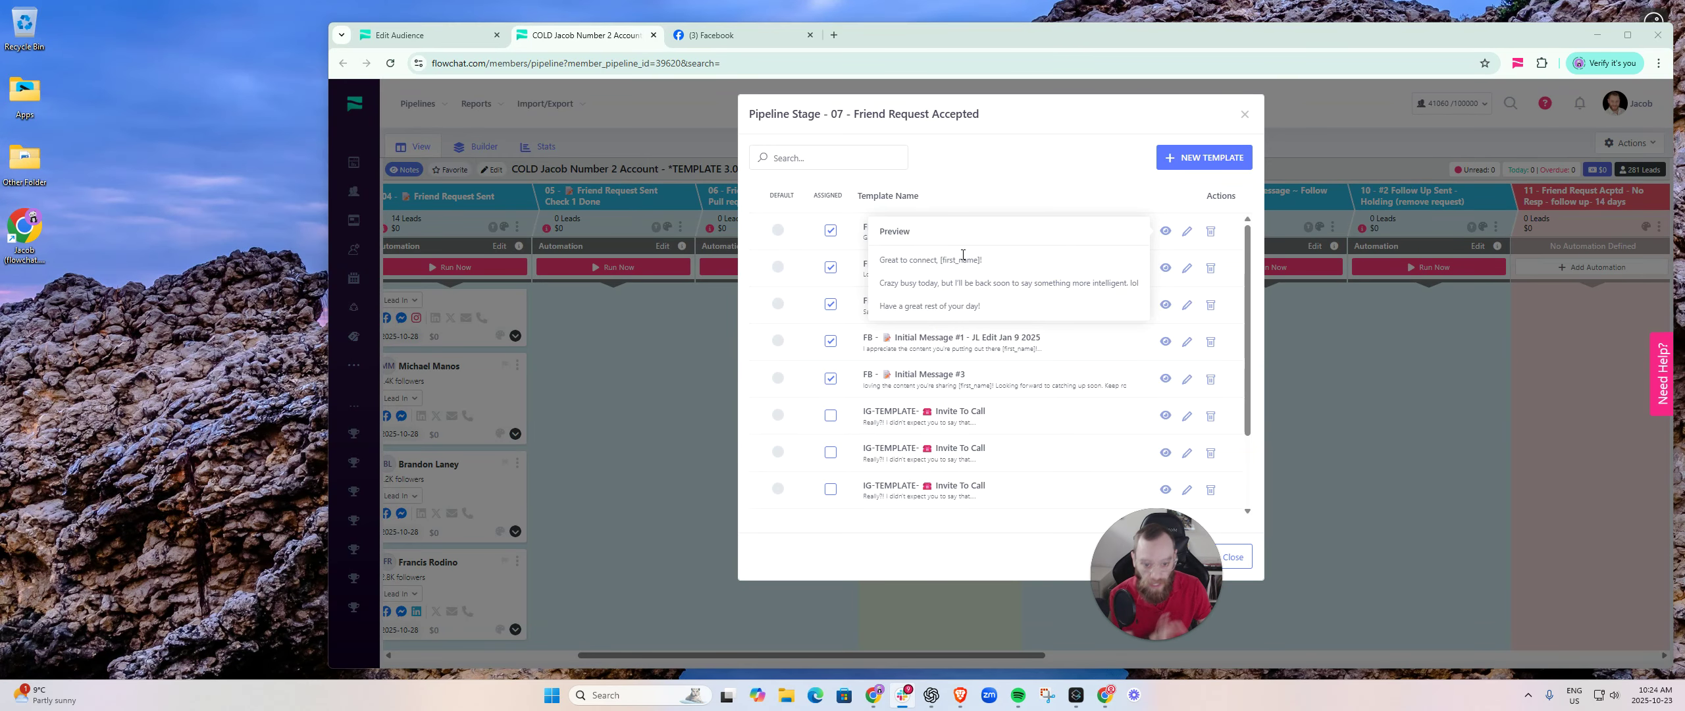
- Close the stage 07 template list and examine the automation actions and triggers of stage 08, Friend Request Sent + Initial Message Sent
{"action": "left_click", "coordinate": [1232, 556]}
{"action": "left_click_drag", "start_coordinate": [1000, 655], "coordinate": [1035, 663]}
{"action": "left_click", "coordinate": [1077, 246]}
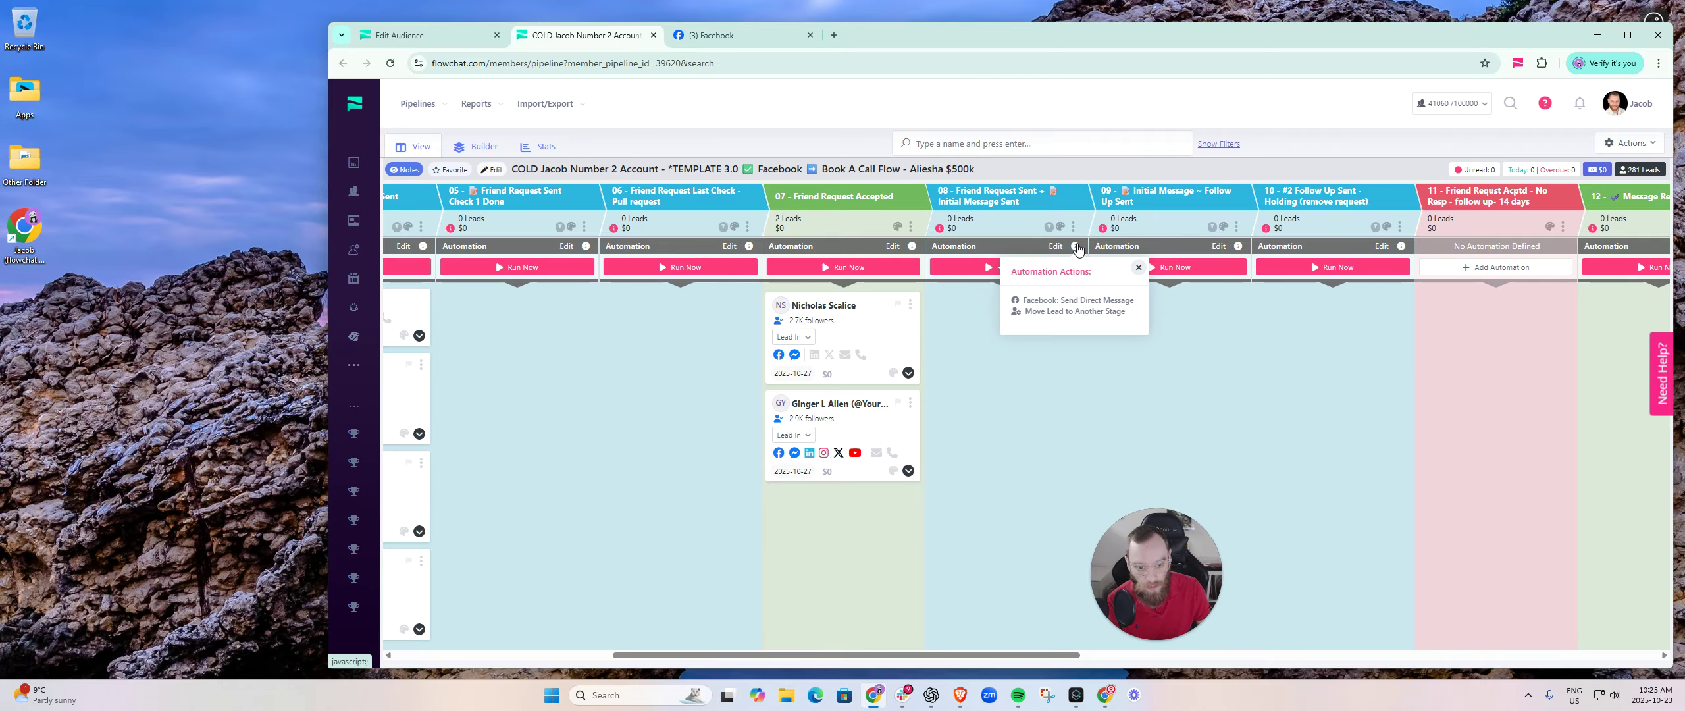
{"action": "left_click", "coordinate": [1050, 228]}
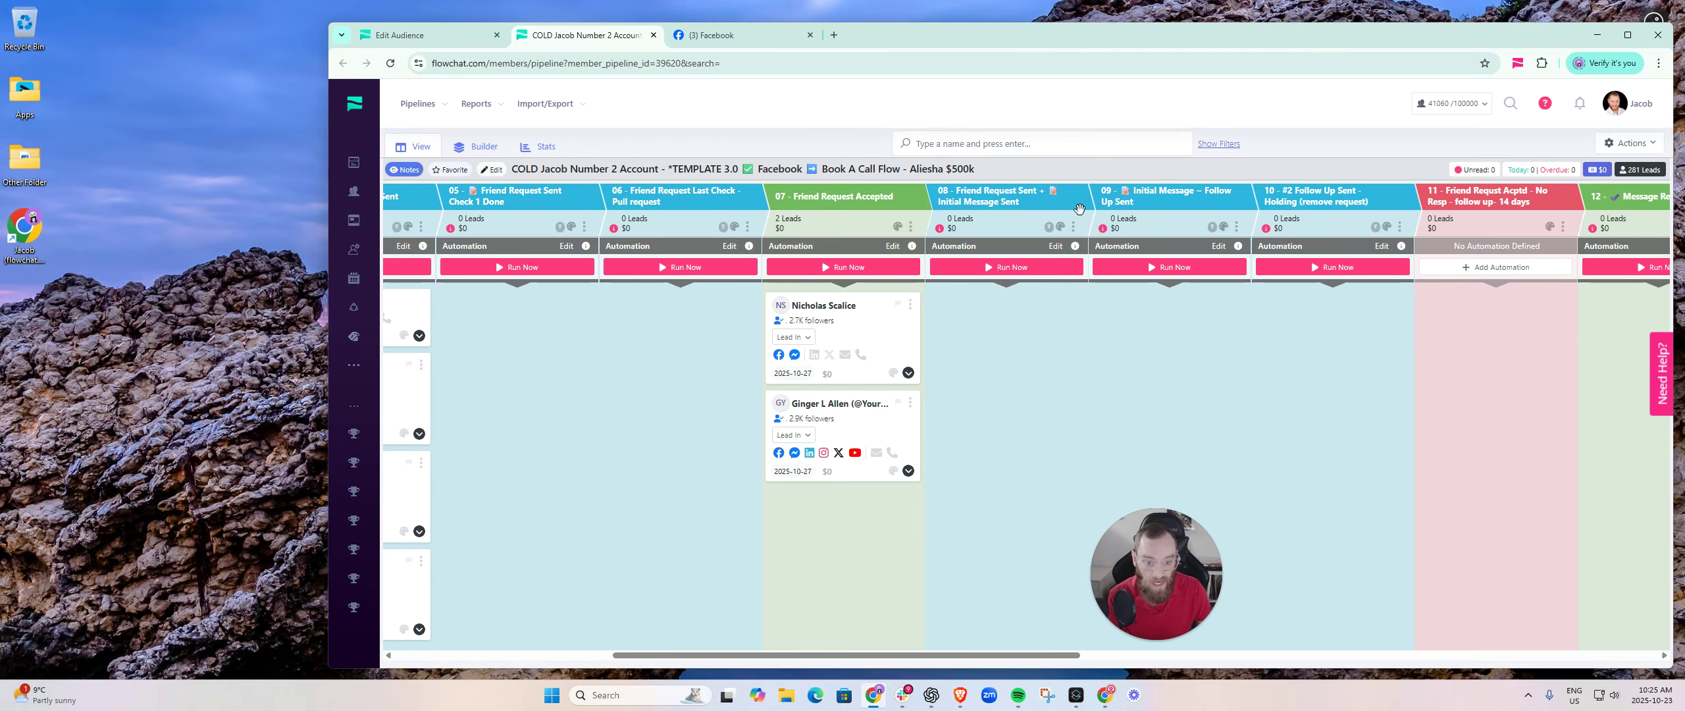
- Open the stage 08 message templates, preview the April 2025 Initial Message Follow Up template and close the list
{"action": "left_click", "coordinate": [1073, 227]}
{"action": "left_click", "coordinate": [1004, 264]}
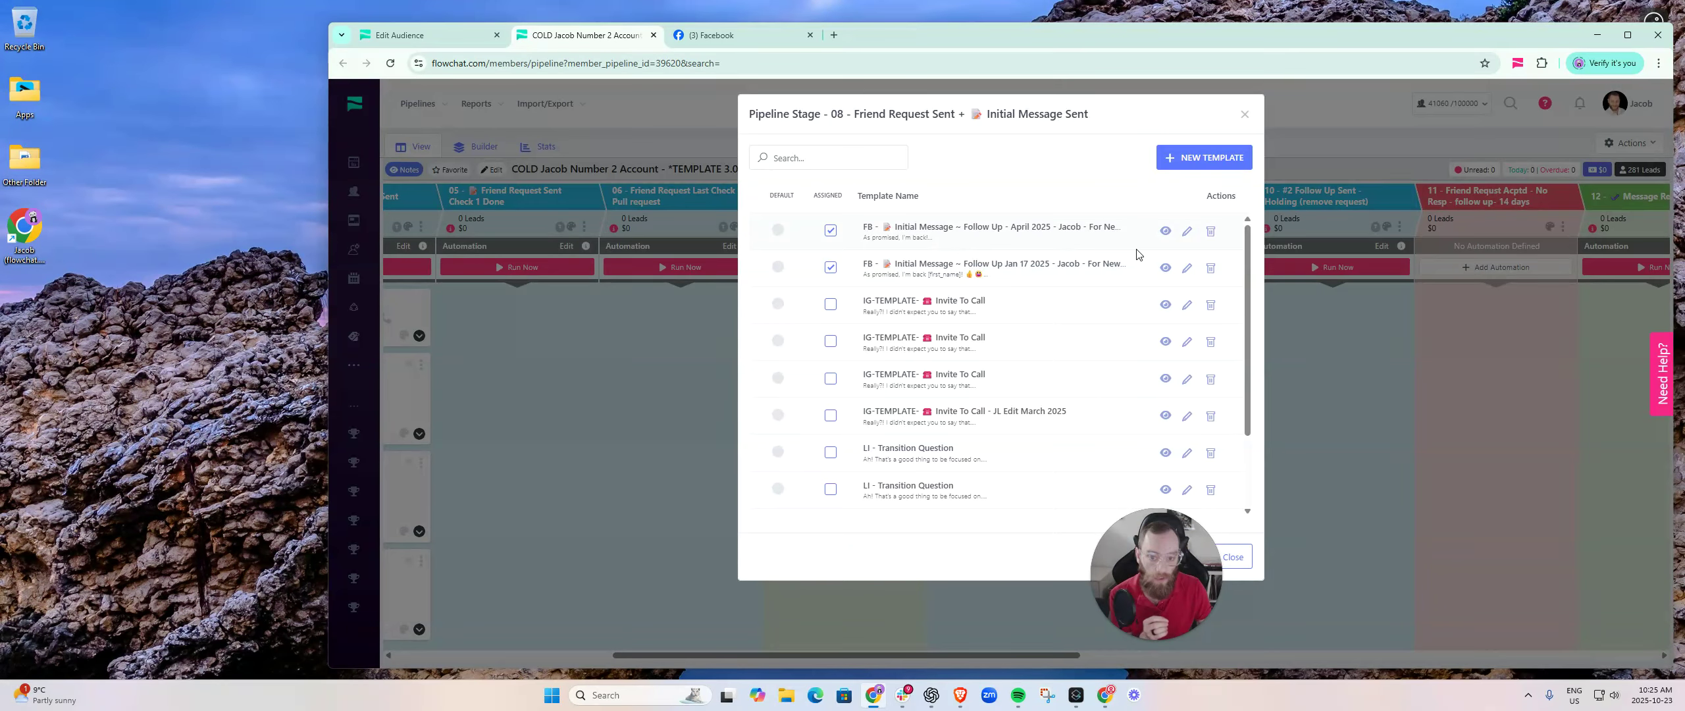
{"action": "left_click", "coordinate": [1166, 231]}
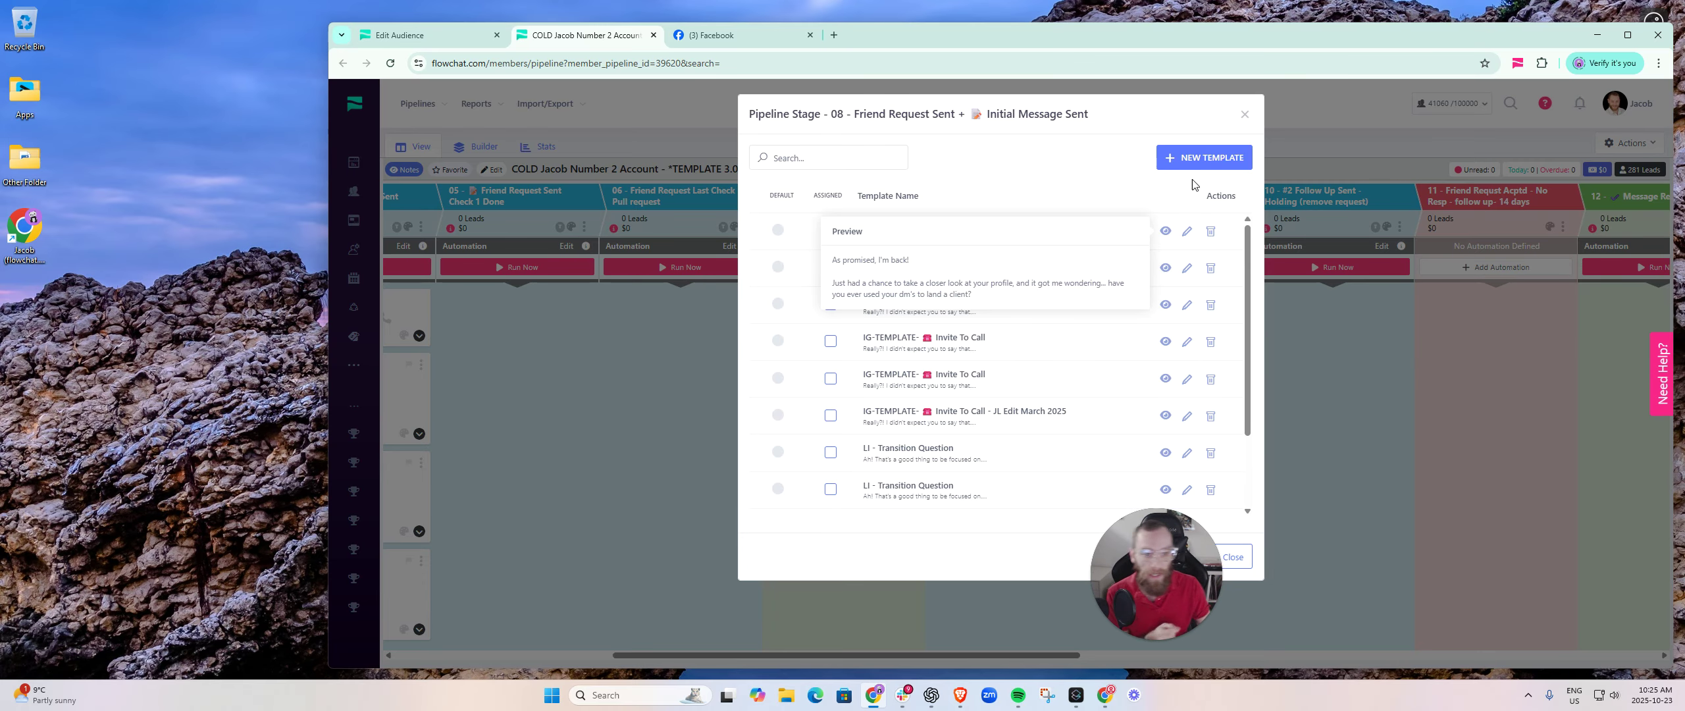
{"action": "left_click", "coordinate": [1243, 117]}
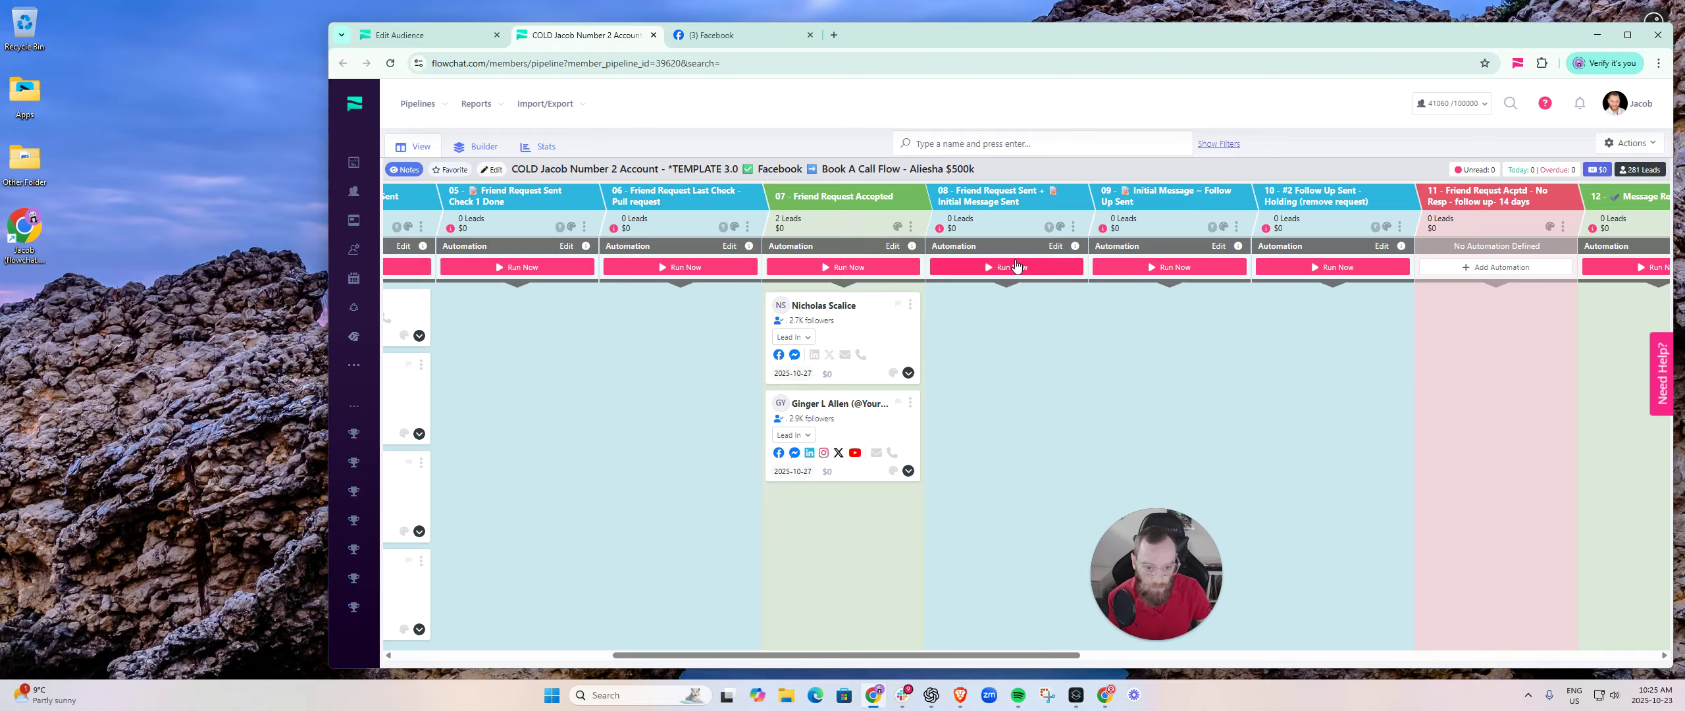
- Set the stage 08 trigger's Follow Up Date interval to 1 day and save the stage changes
{"action": "left_click", "coordinate": [1055, 245]}
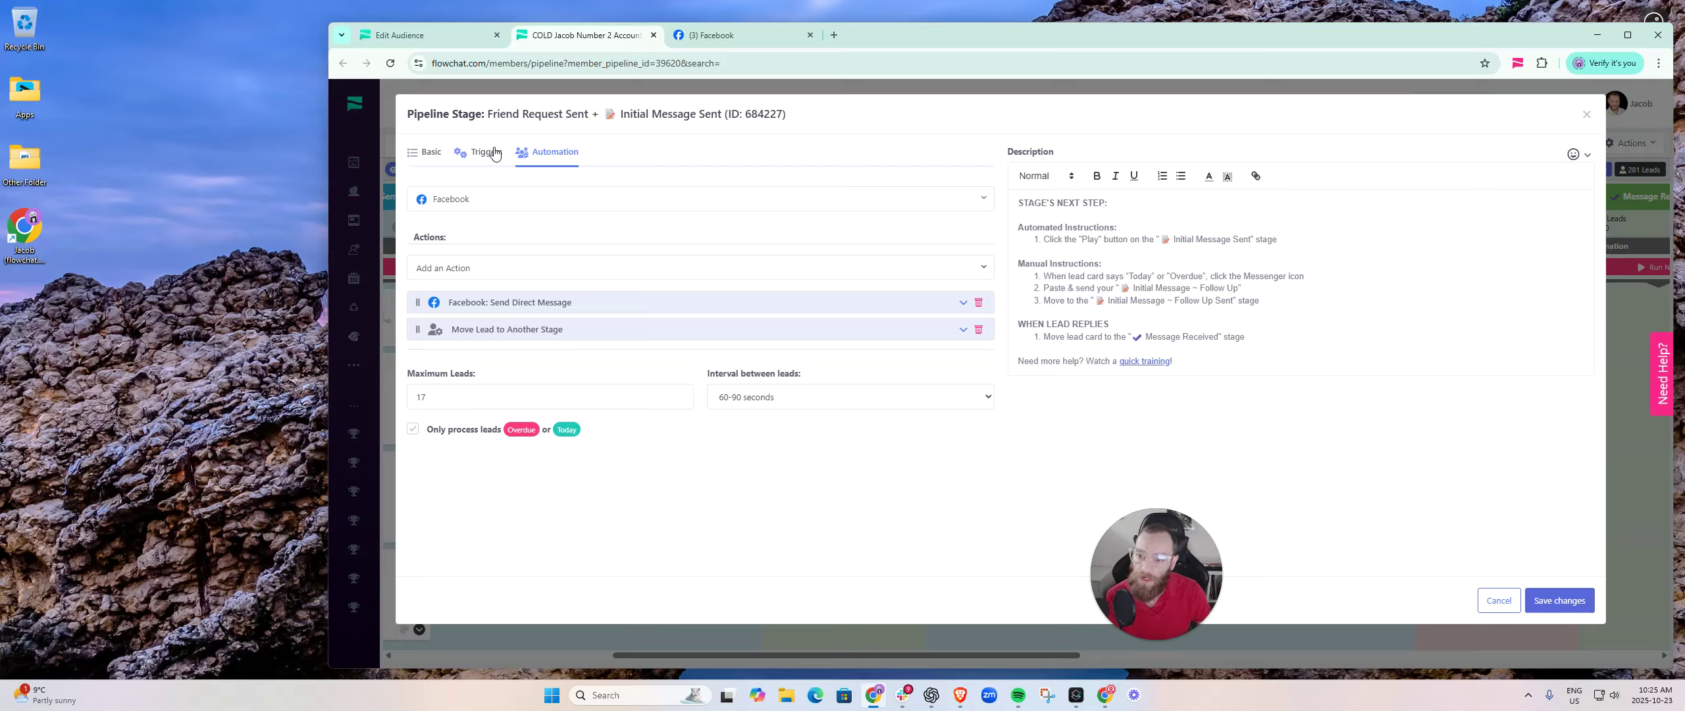
{"action": "left_click", "coordinate": [485, 152]}
{"action": "left_click", "coordinate": [564, 221]}
{"action": "left_click", "coordinate": [480, 269]}
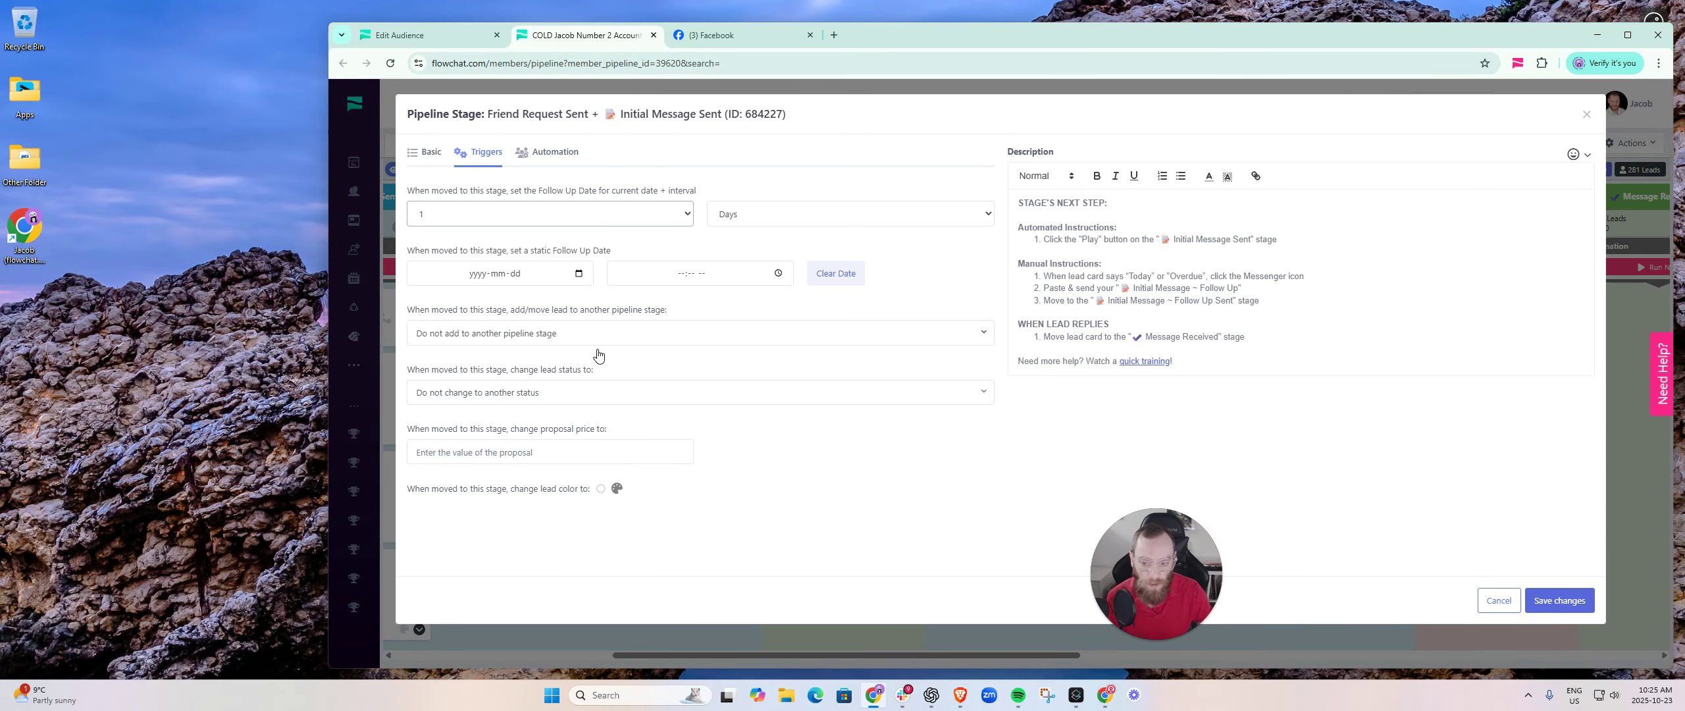
{"action": "left_click", "coordinate": [1552, 600]}
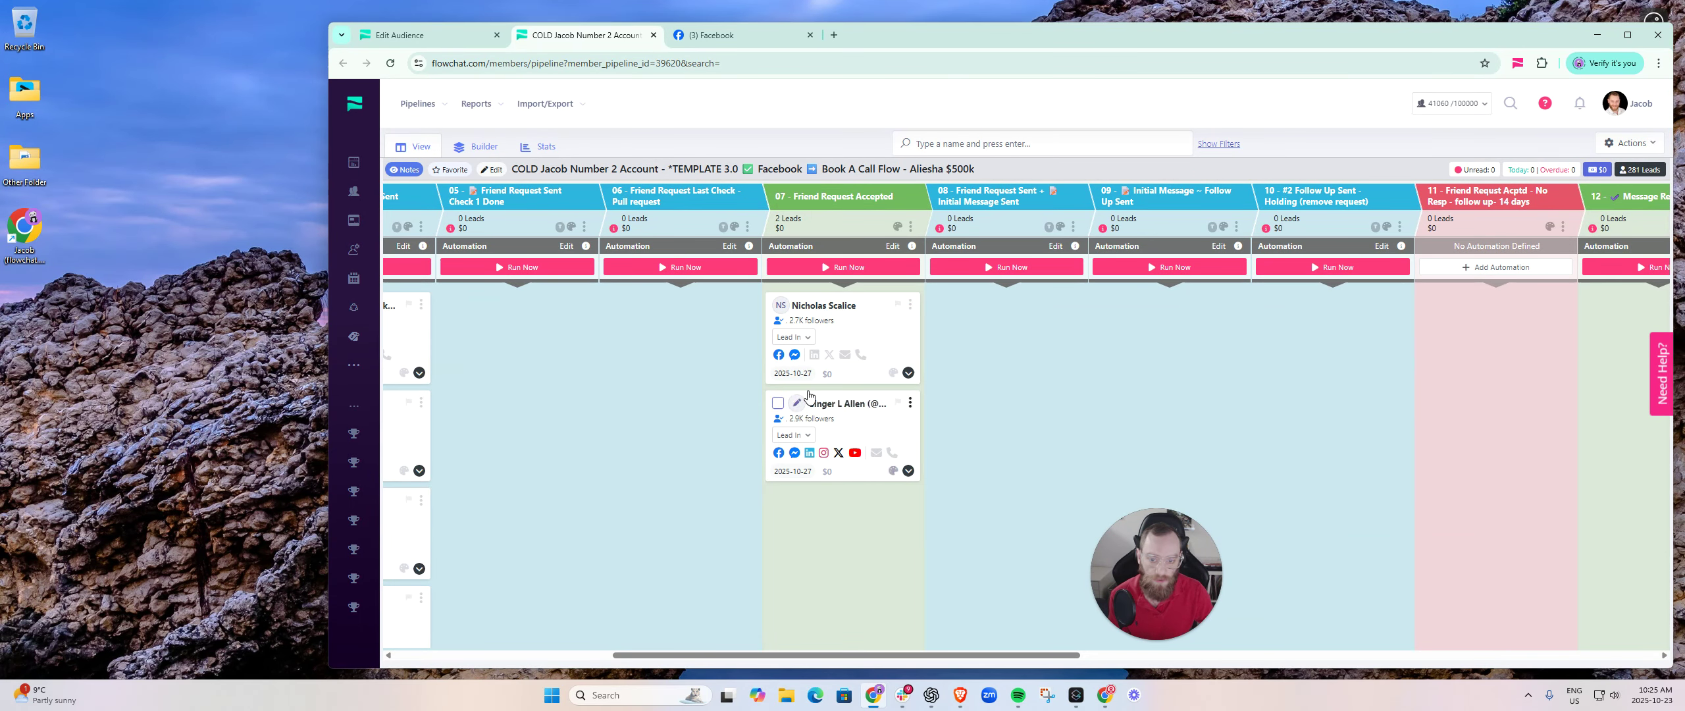
- Check the Follow Up Date triggers of stage 09, Initial Message – Follow Up Sent, and stage 10, #2 Follow Up Sent
{"action": "left_click_drag", "start_coordinate": [825, 658], "coordinate": [837, 659]}
{"action": "mouse_move", "coordinate": [1180, 228]}
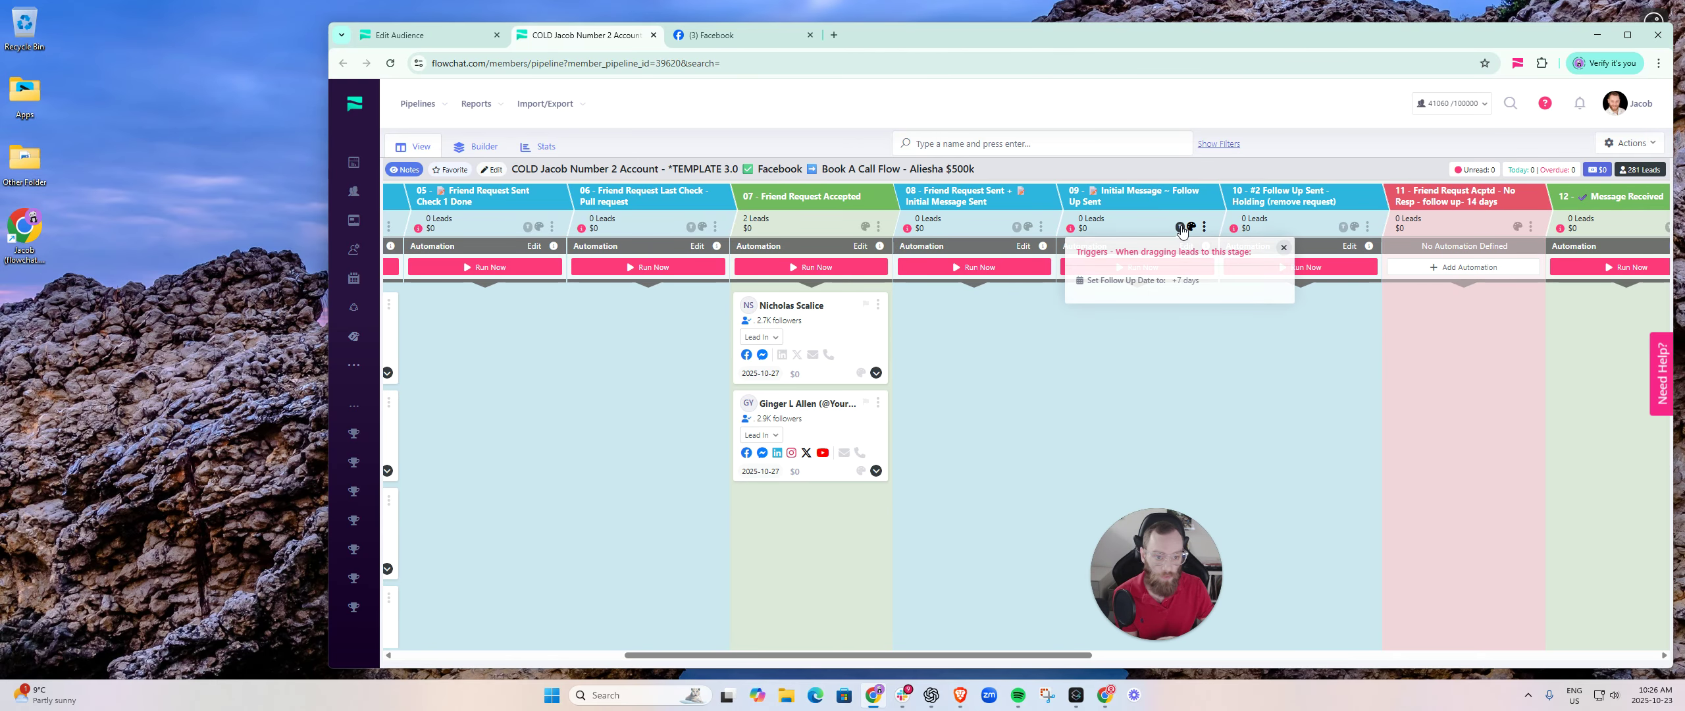
{"action": "mouse_move", "coordinate": [1342, 227]}
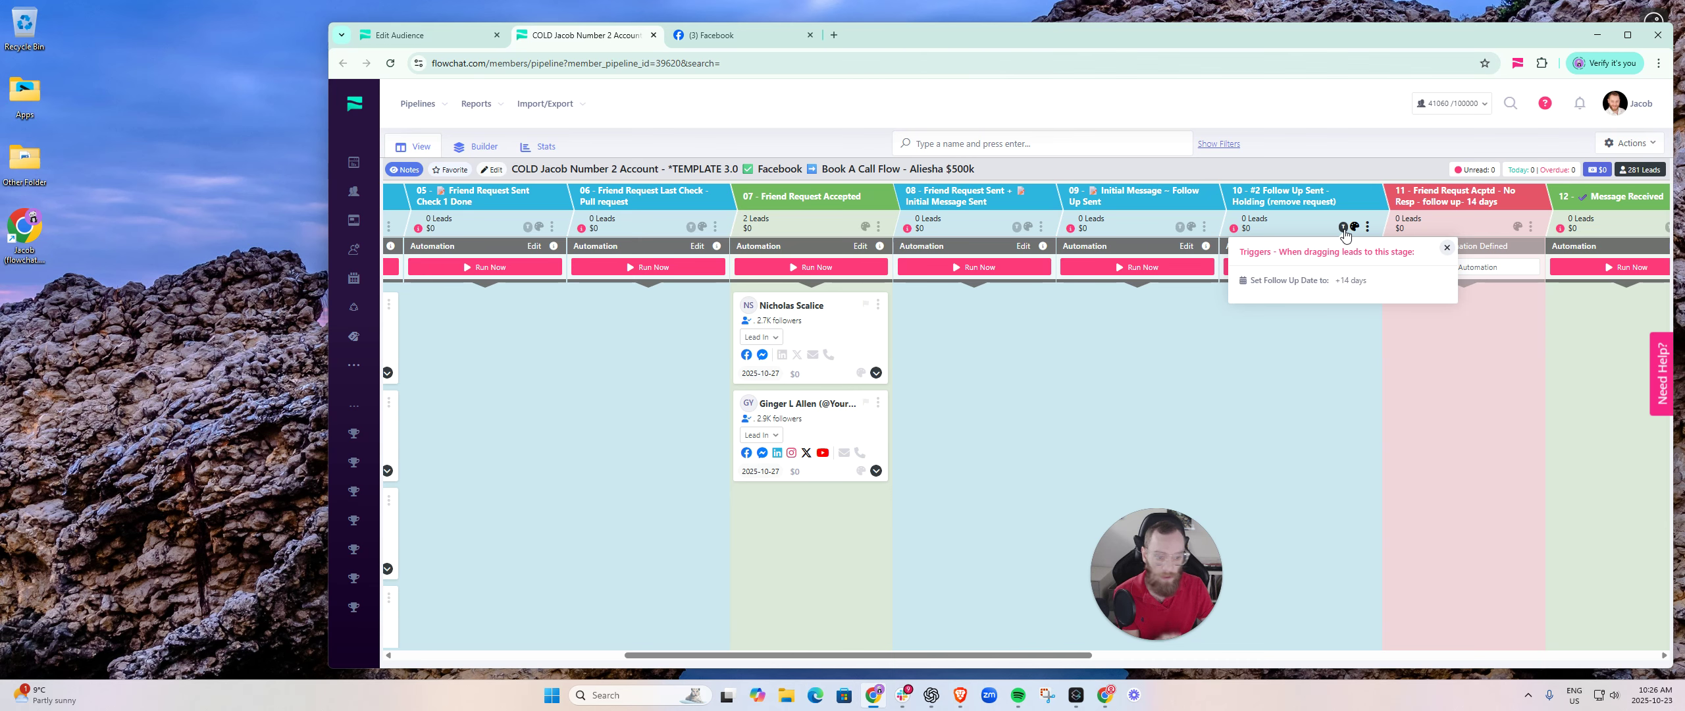
- Run the stage 07 Friend Request Accepted automation for its 2 leads with all defined actions enabled
{"action": "left_click_drag", "start_coordinate": [1069, 656], "coordinate": [1046, 655]}
{"action": "mouse_move", "coordinate": [946, 248]}
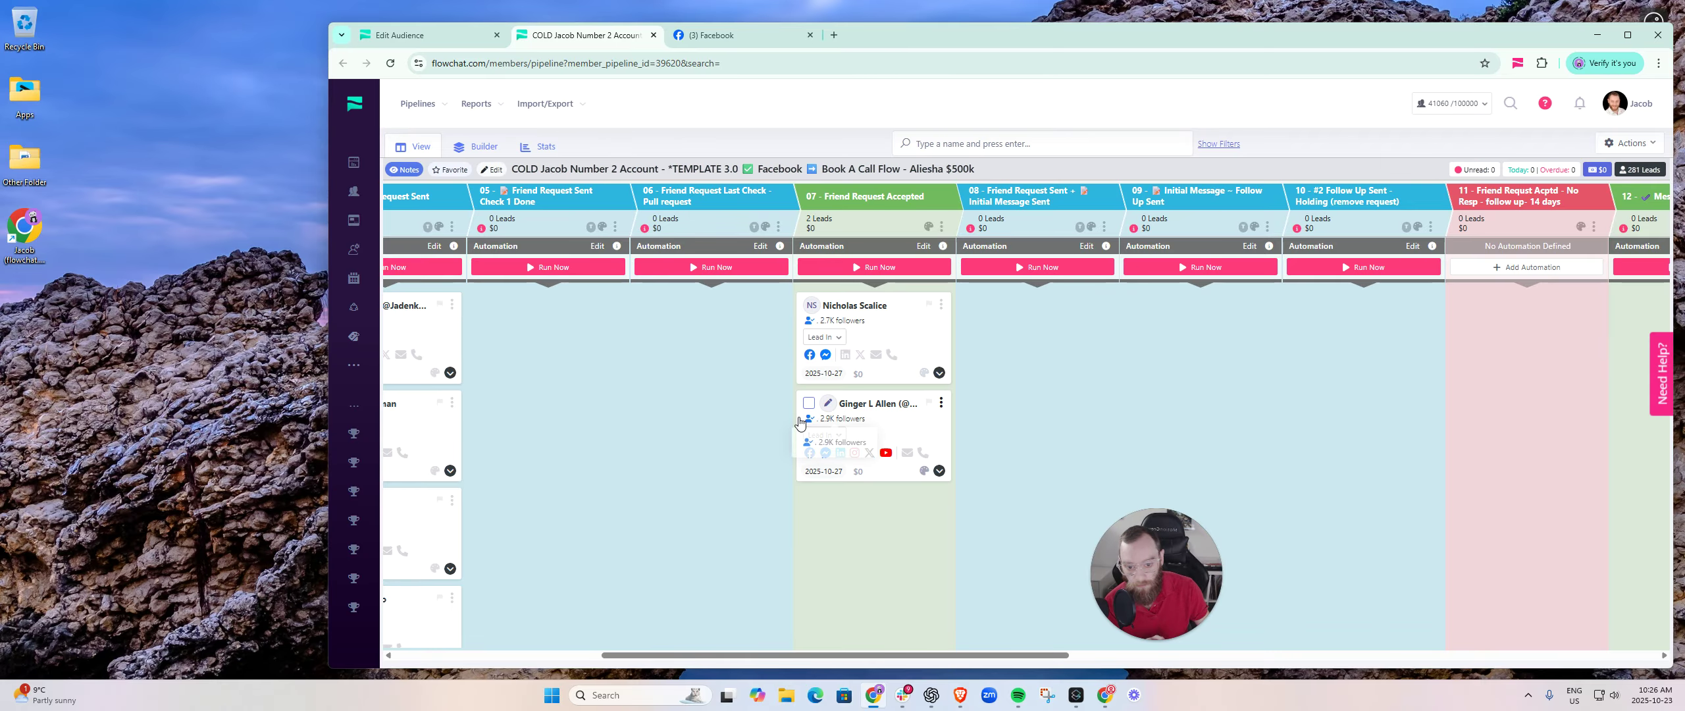
{"action": "left_click", "coordinate": [853, 267]}
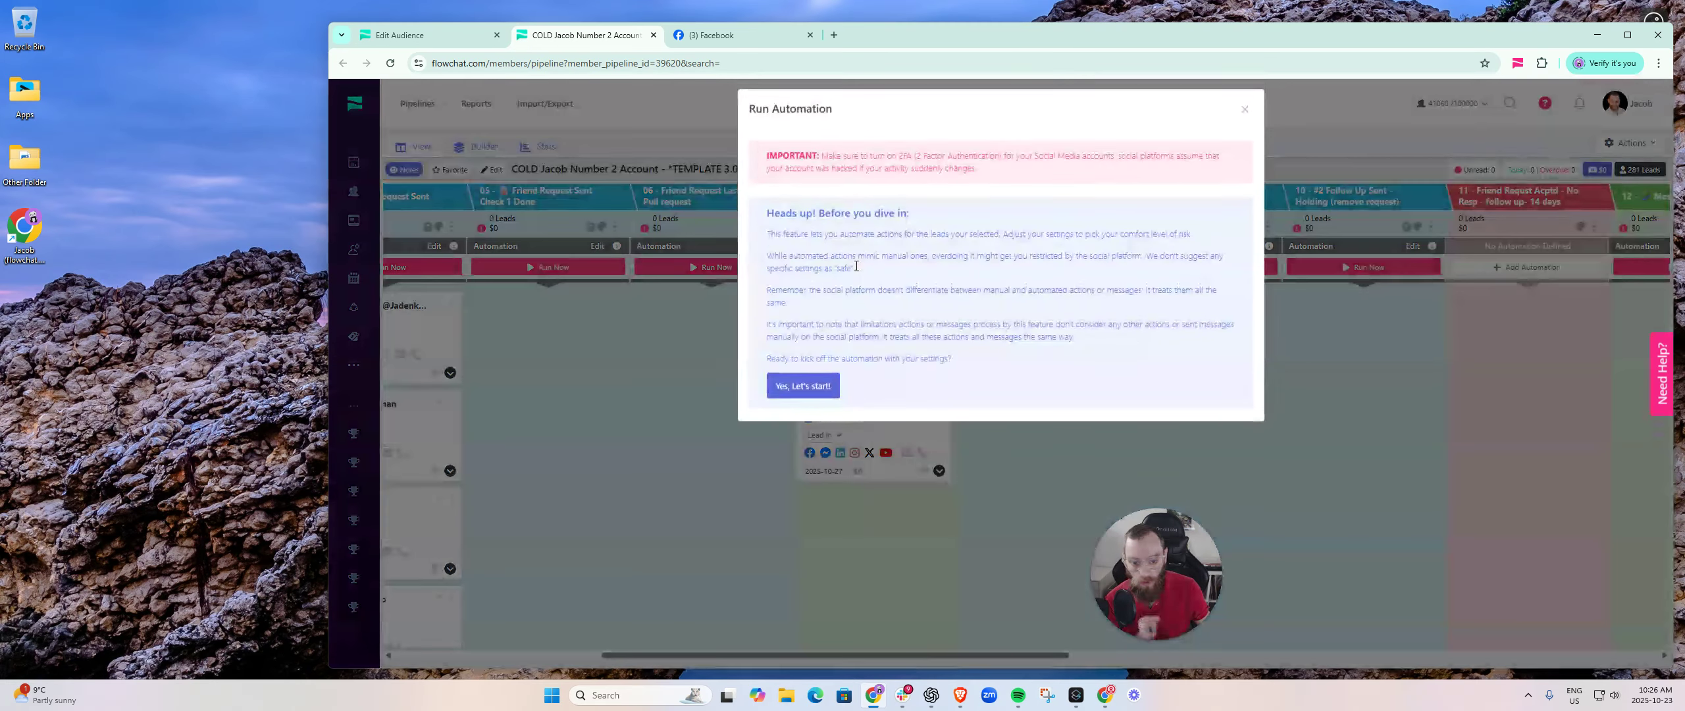
{"action": "left_click", "coordinate": [806, 397]}
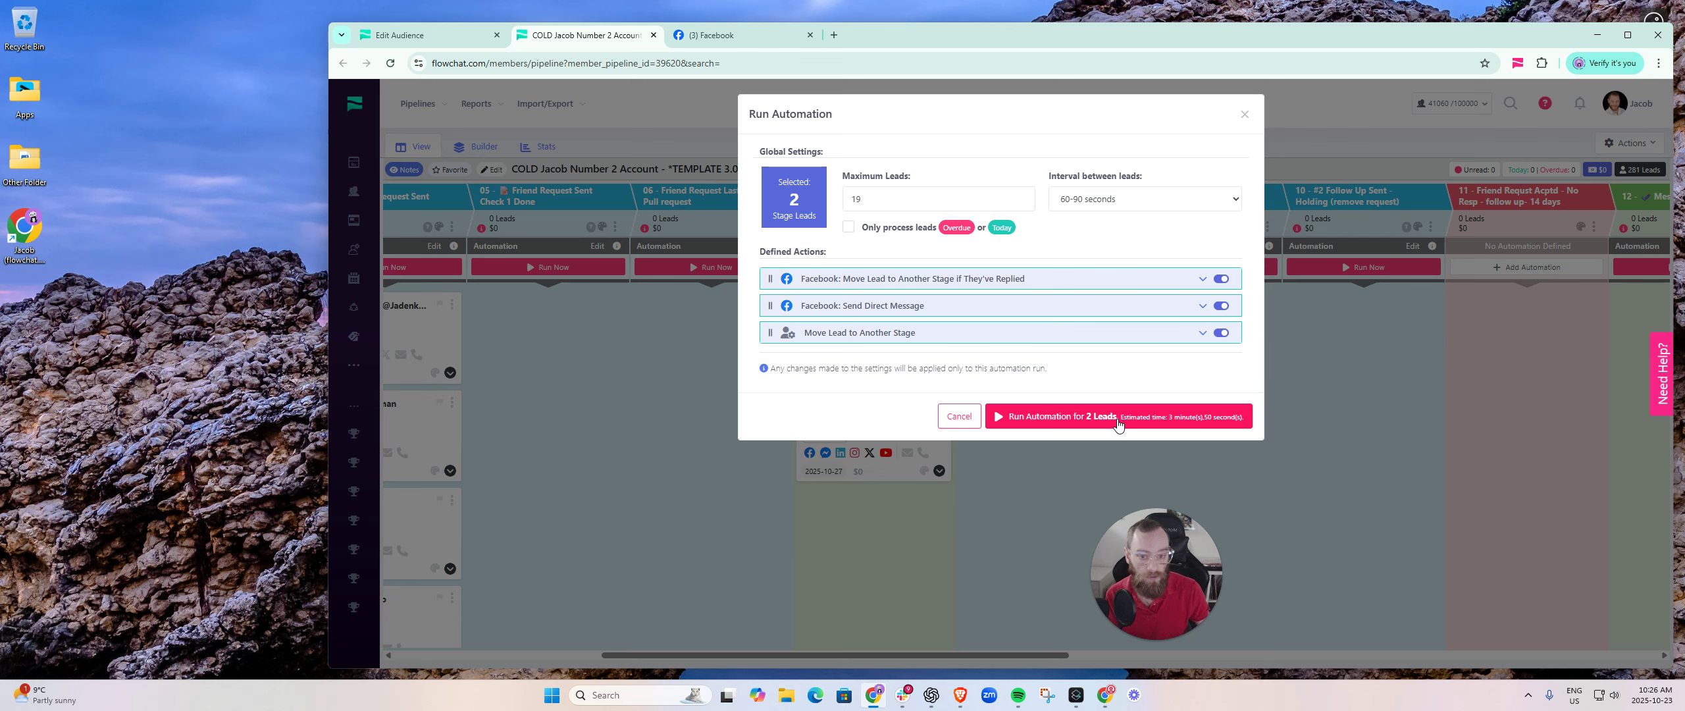
{"action": "left_click", "coordinate": [1196, 435]}
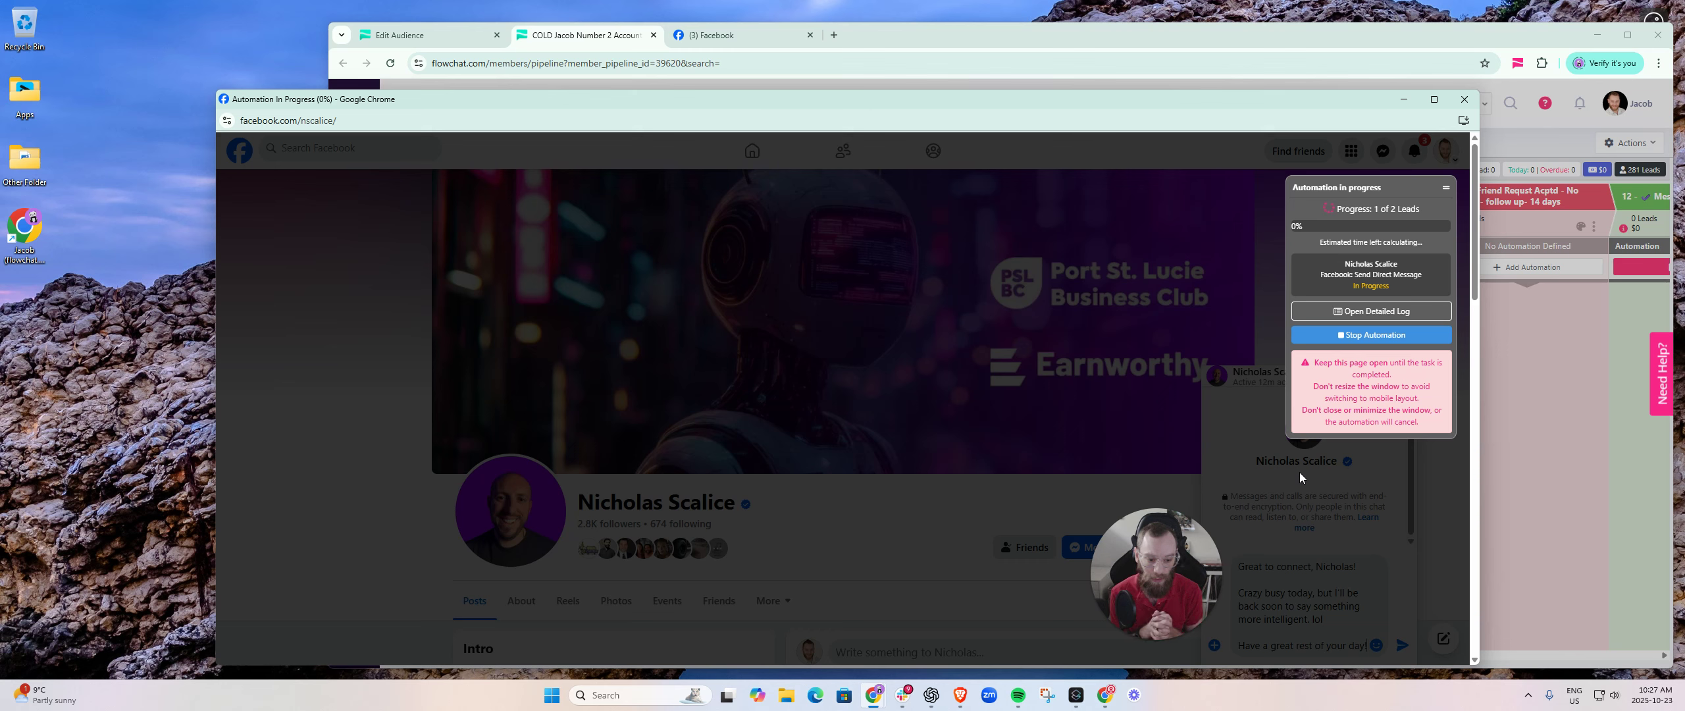
{"action": "left_click_drag", "start_coordinate": [1109, 588], "coordinate": [189, 573]}
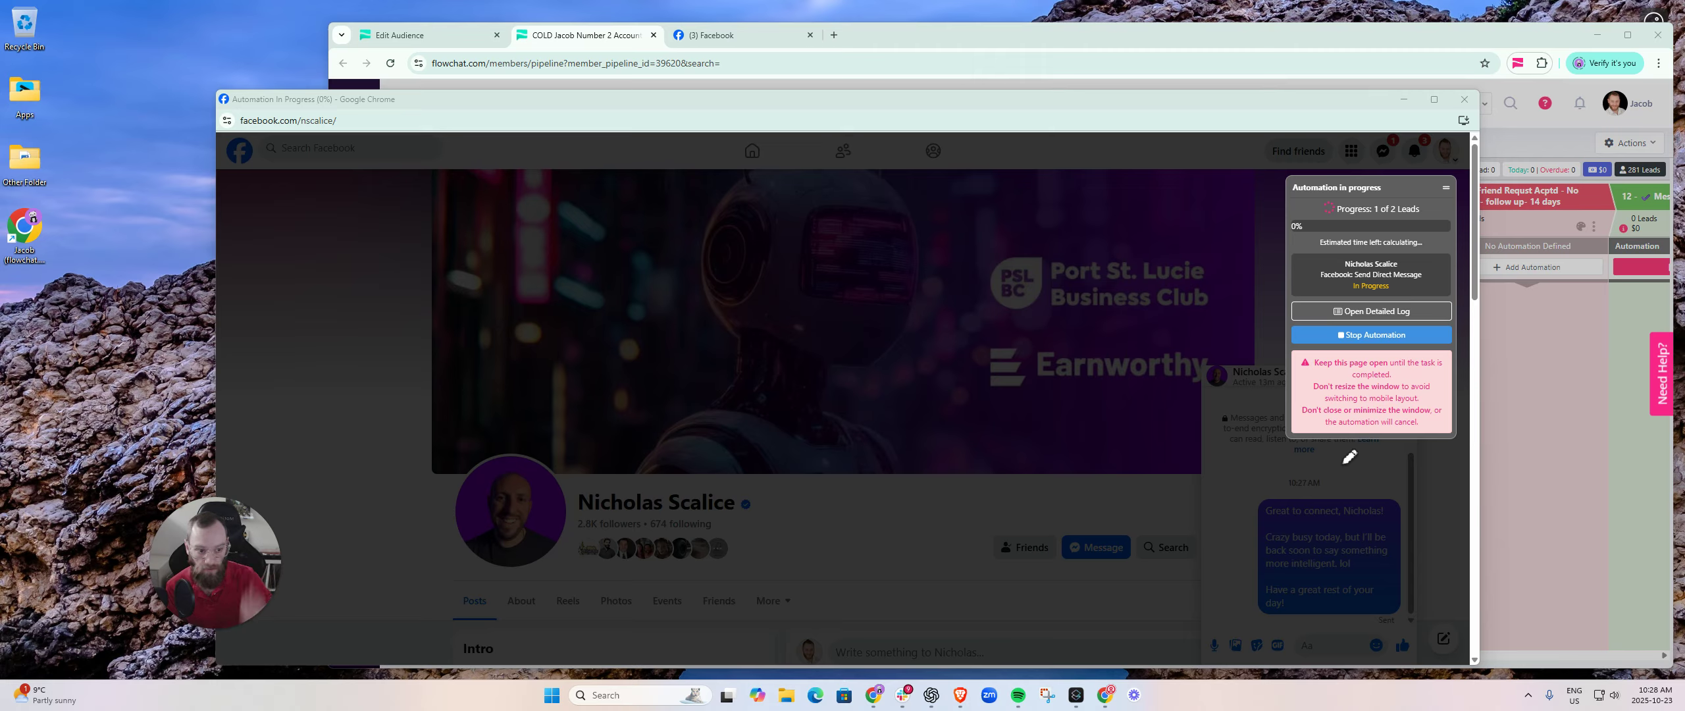
{"action": "mouse_move", "coordinate": [1387, 486]}
{"action": "left_mouse_down"}
{"action": "mouse_move", "coordinate": [1274, 470]}
{"action": "mouse_move", "coordinate": [1438, 603]}
{"action": "mouse_move", "coordinate": [1369, 483]}
{"action": "left_mouse_up"}
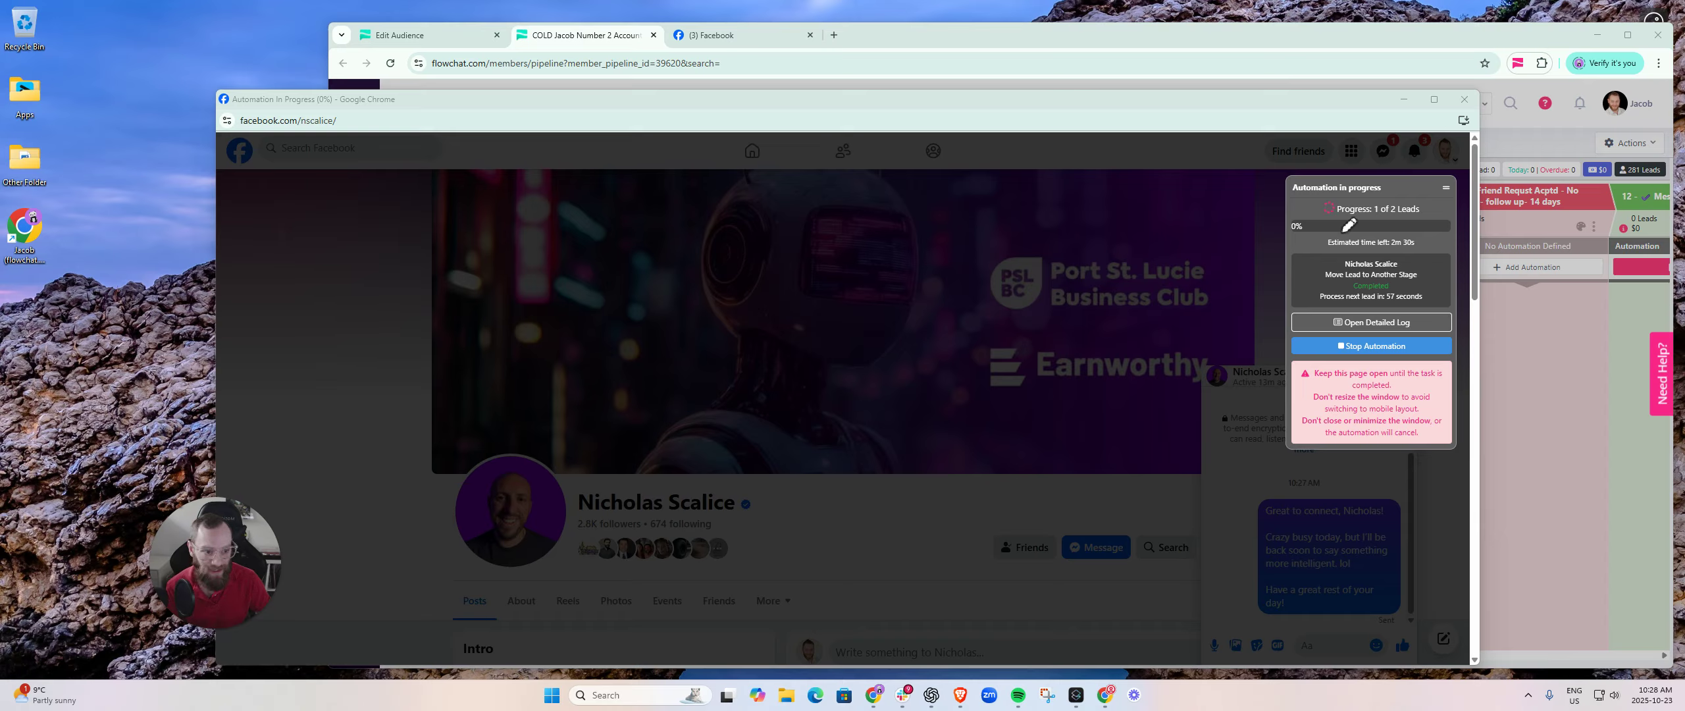
{"action": "mouse_move", "coordinate": [1339, 176]}
{"action": "left_mouse_down"}
{"action": "mouse_move", "coordinate": [1380, 470]}
{"action": "mouse_move", "coordinate": [1275, 134]}
{"action": "left_mouse_up"}
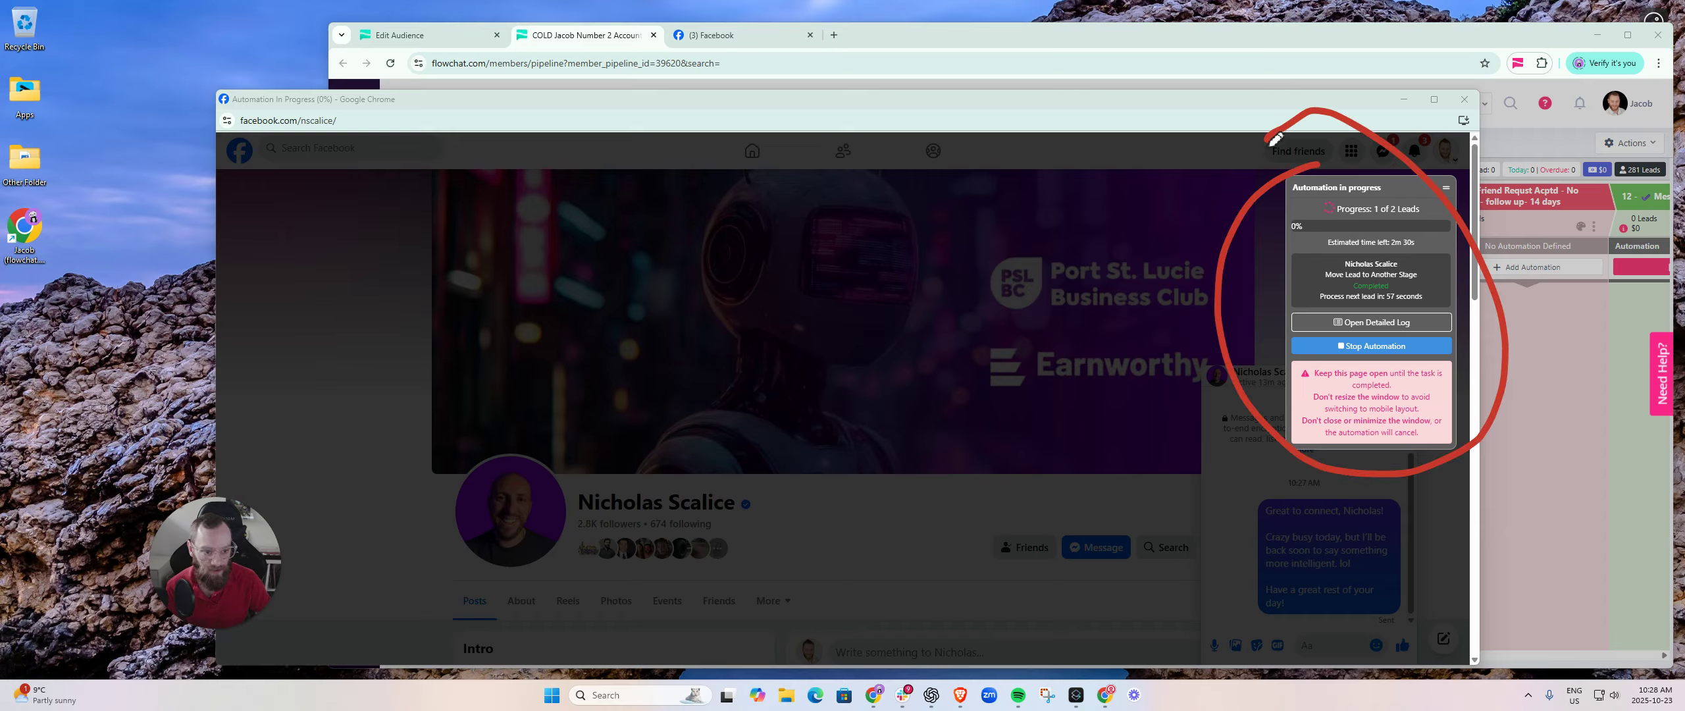
{"action": "left_click", "coordinate": [160, 265]}
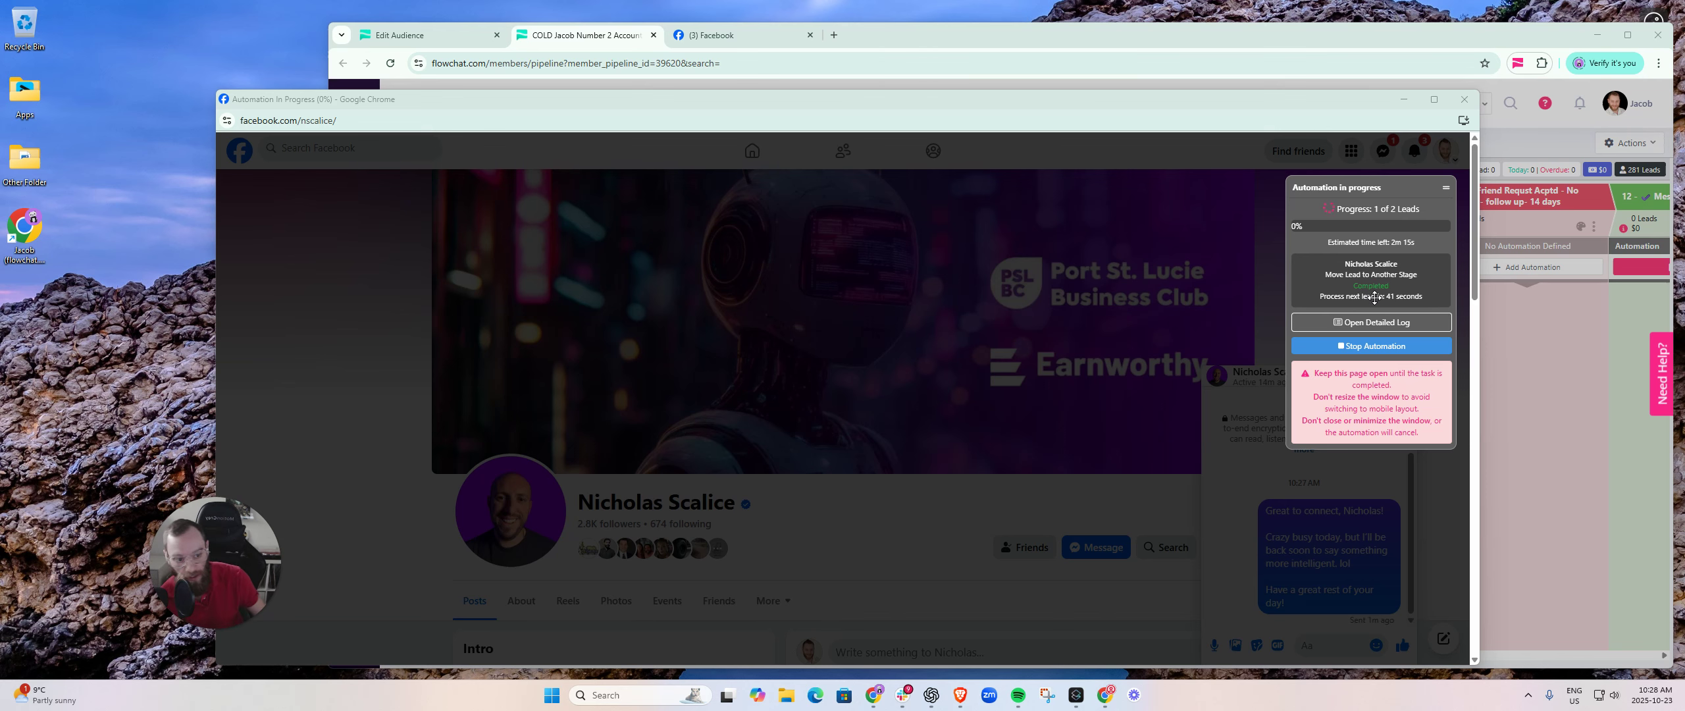
- Open the running automation's detailed log, examine the results and timing of each action for the first lead, and close it
{"action": "left_click", "coordinate": [1366, 322]}
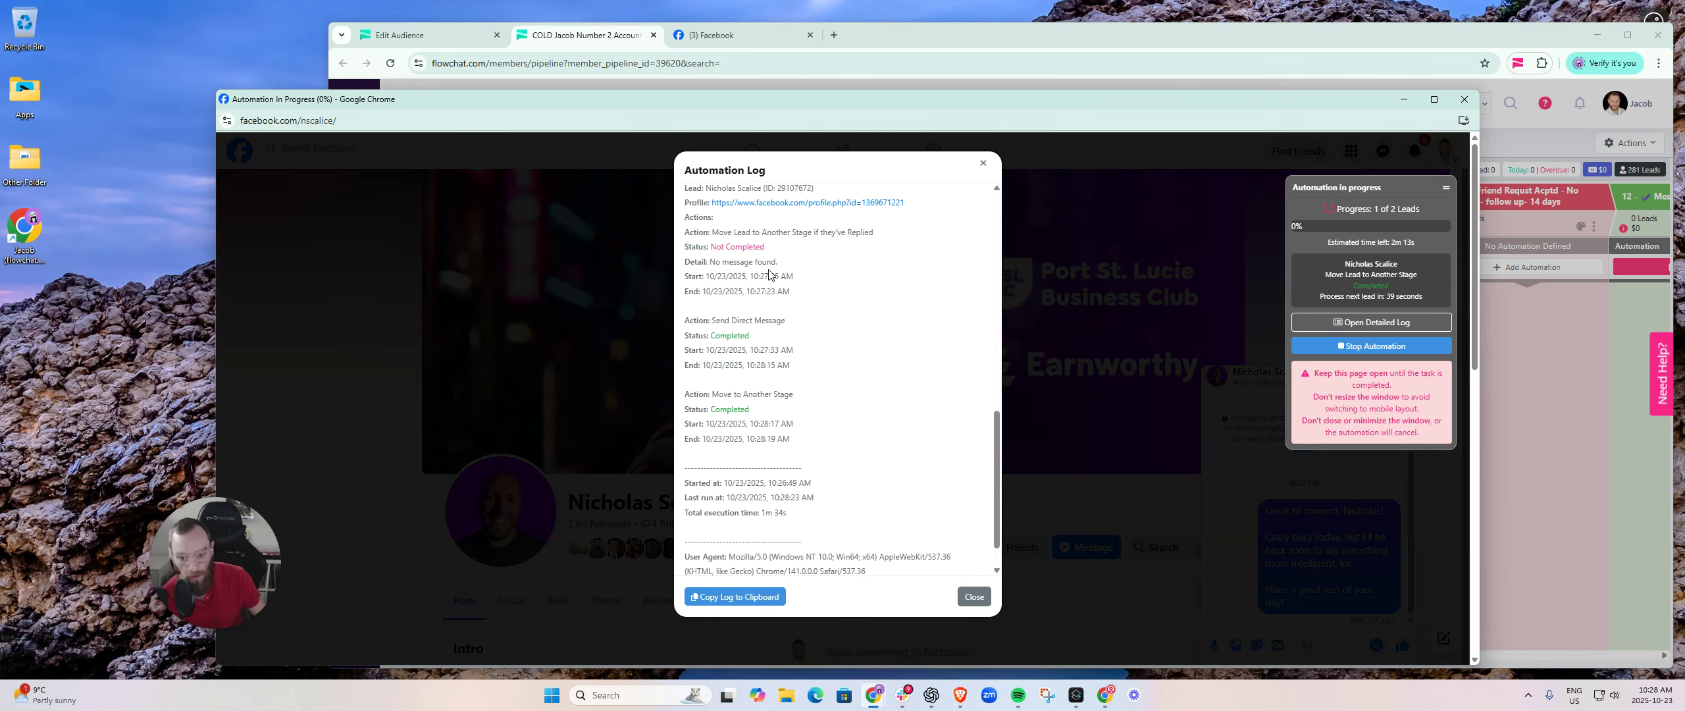
{"action": "scroll", "coordinate": [818, 396], "scroll_direction": "up", "scroll_amount": 5}
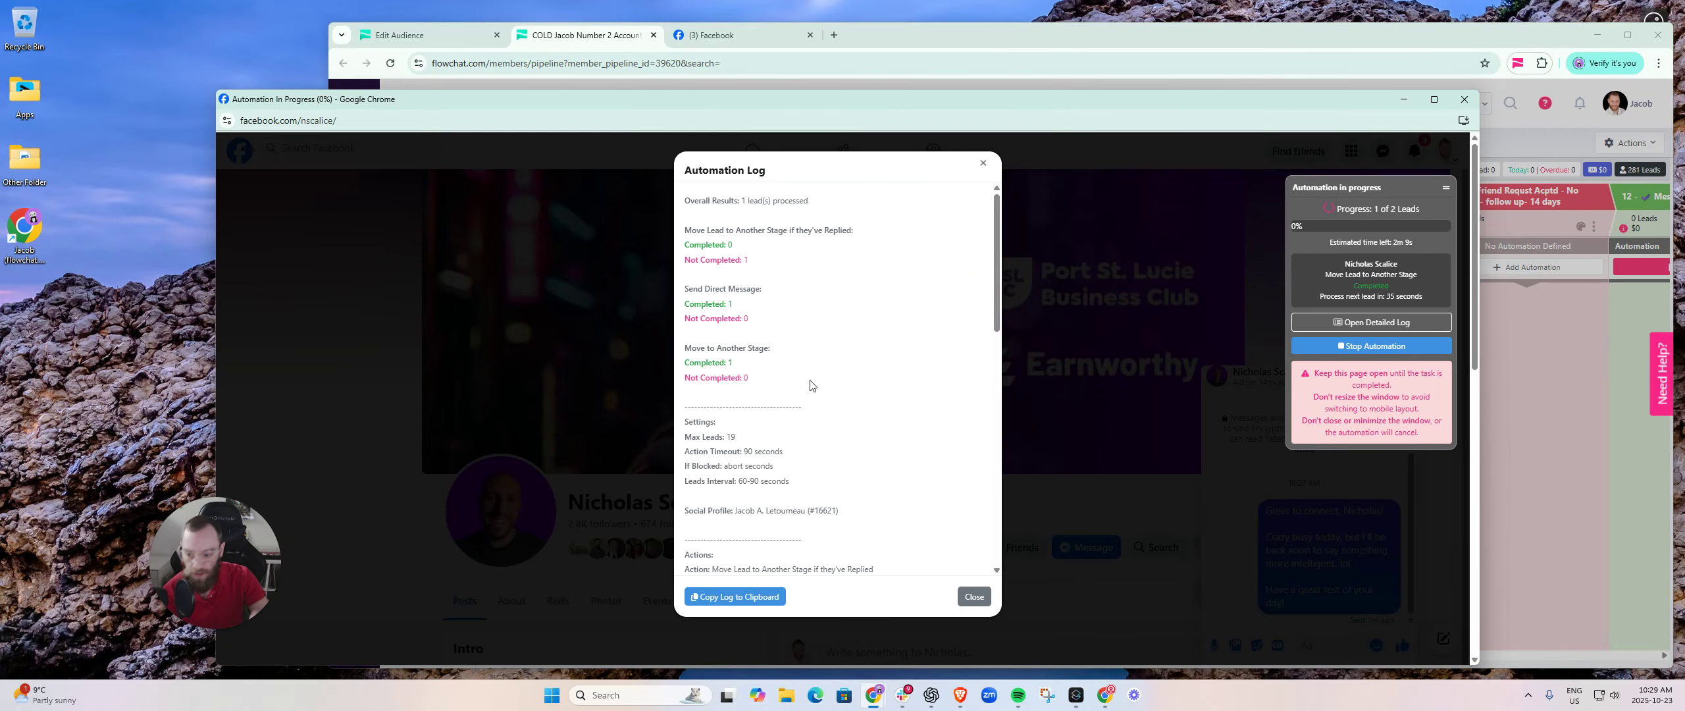
{"action": "scroll", "coordinate": [786, 370], "scroll_direction": "down", "scroll_amount": 2}
{"action": "scroll", "coordinate": [785, 369], "scroll_direction": "down", "scroll_amount": 6}
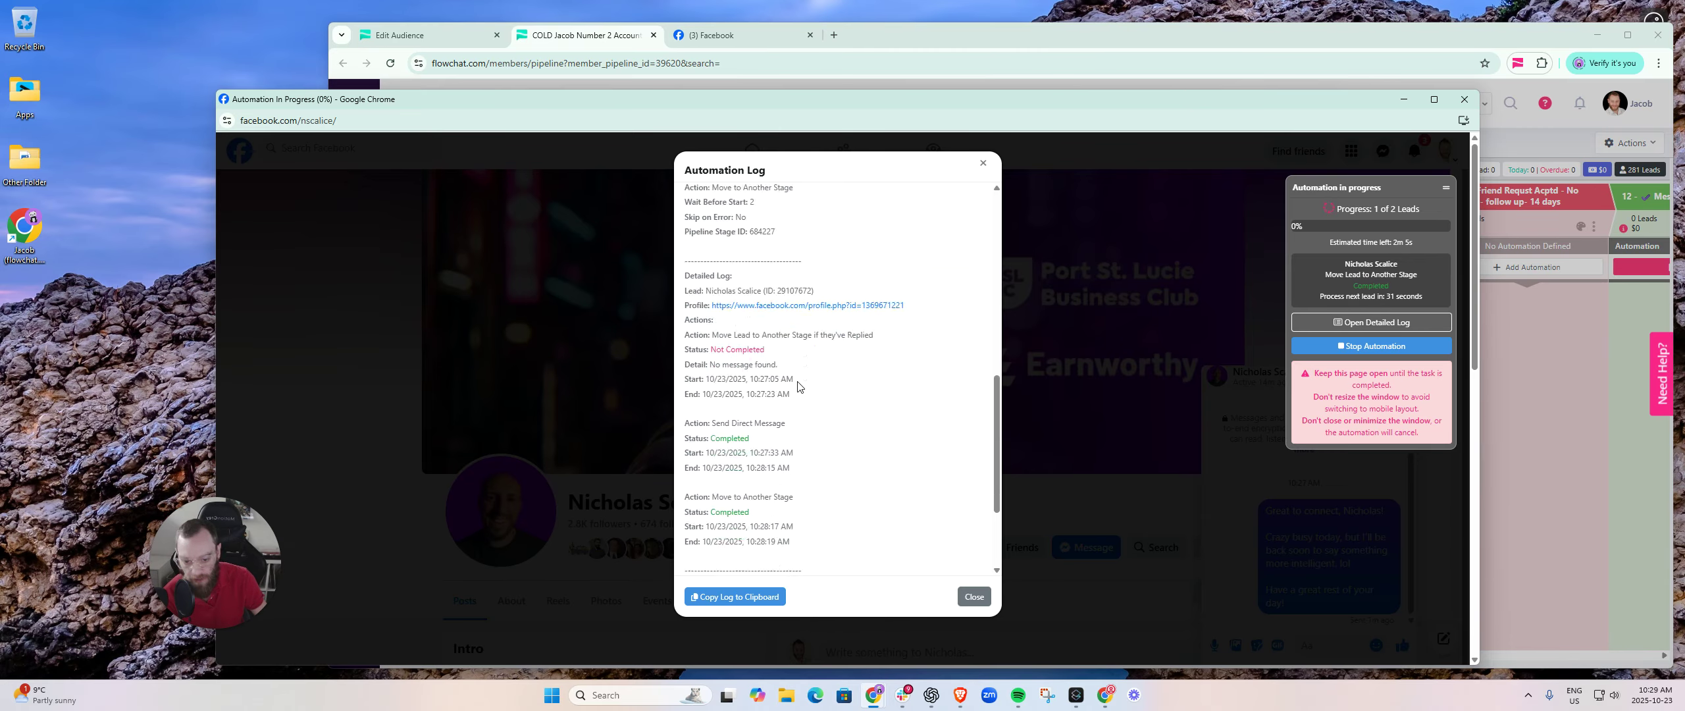
{"action": "left_click_drag", "start_coordinate": [685, 323], "coordinate": [846, 400]}
{"action": "left_click", "coordinate": [846, 399]}
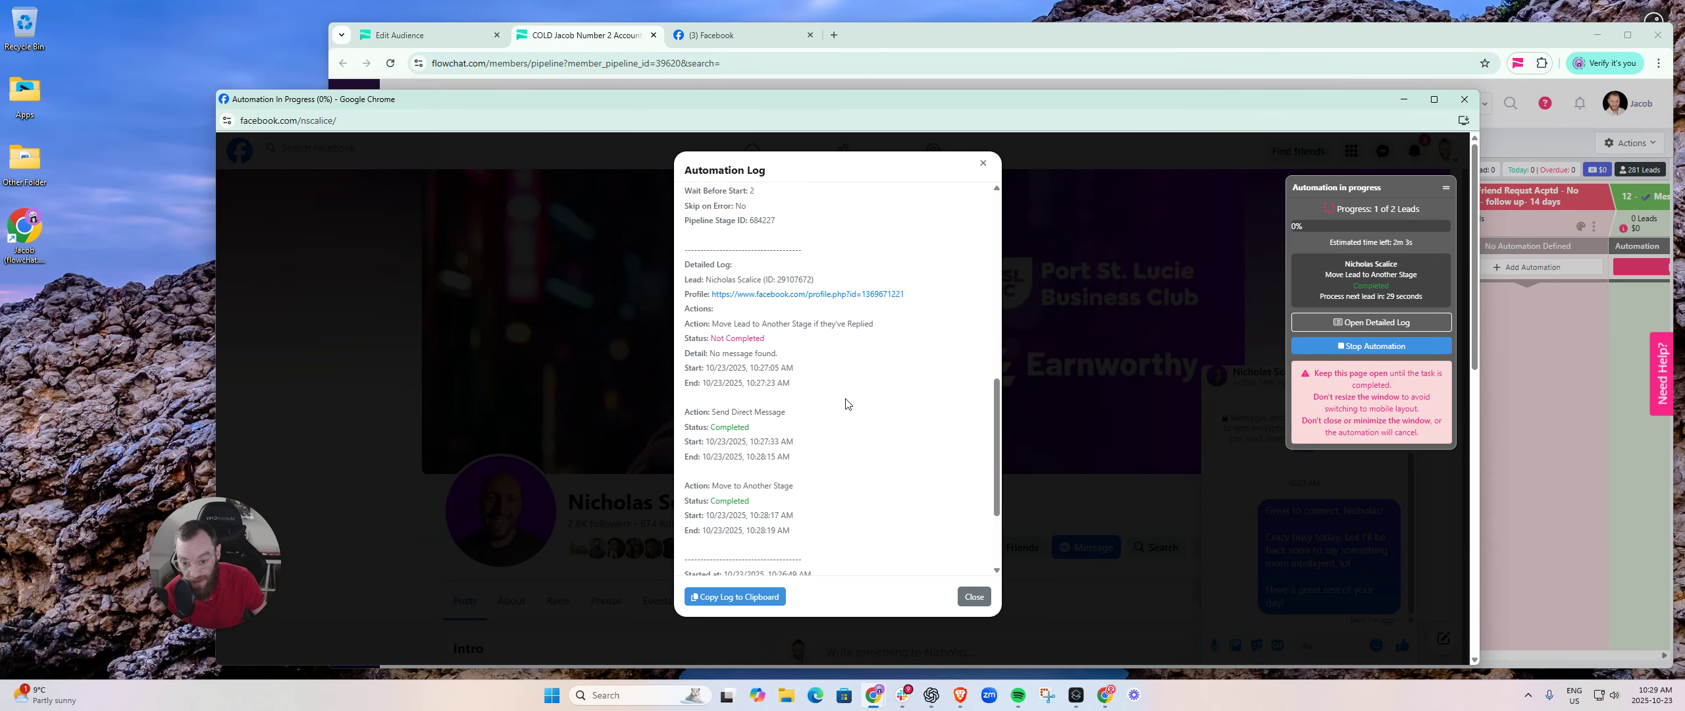
{"action": "scroll", "coordinate": [796, 372], "scroll_direction": "down", "scroll_amount": 2}
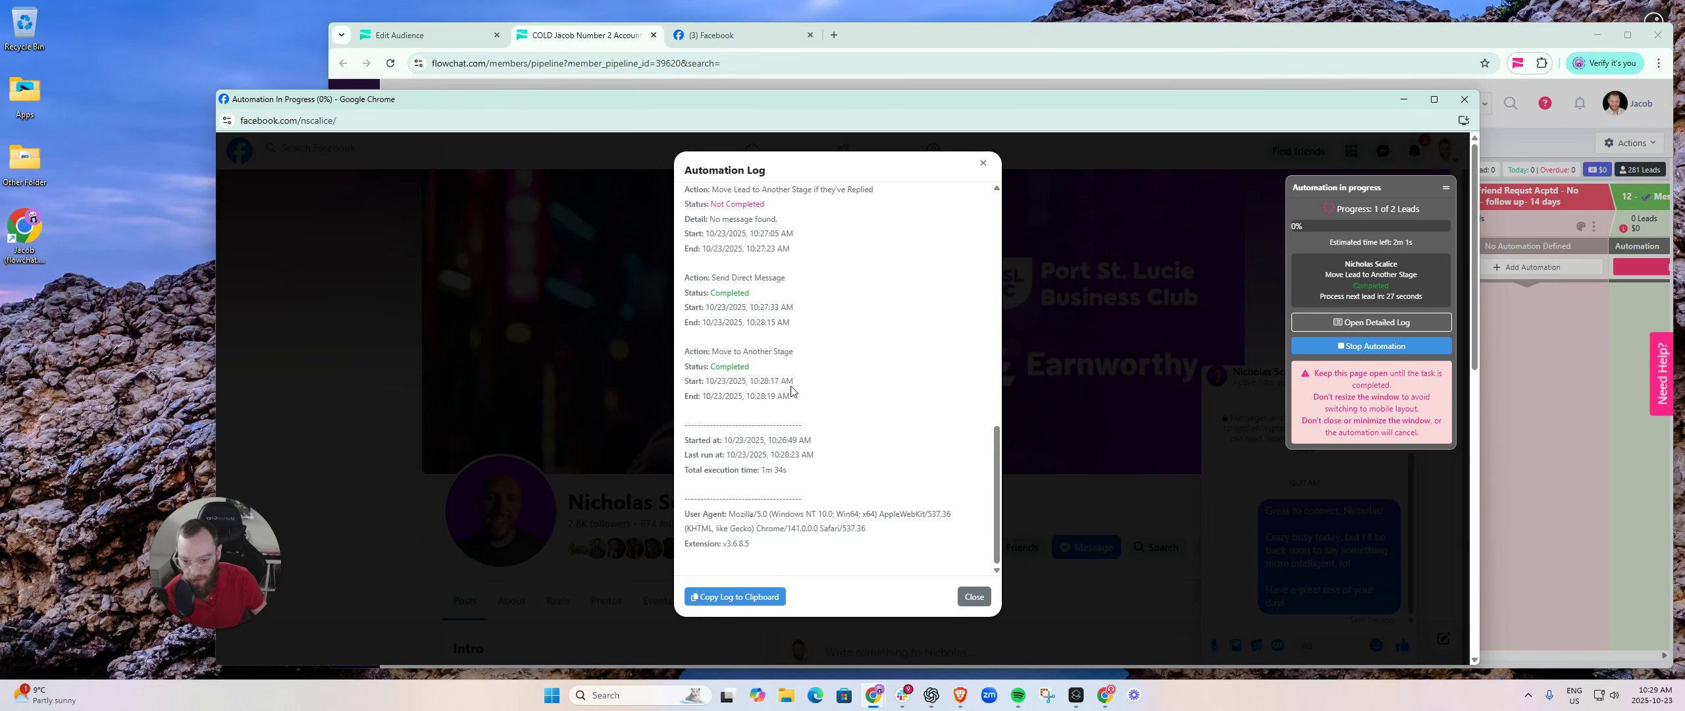
{"action": "left_click", "coordinate": [964, 598]}
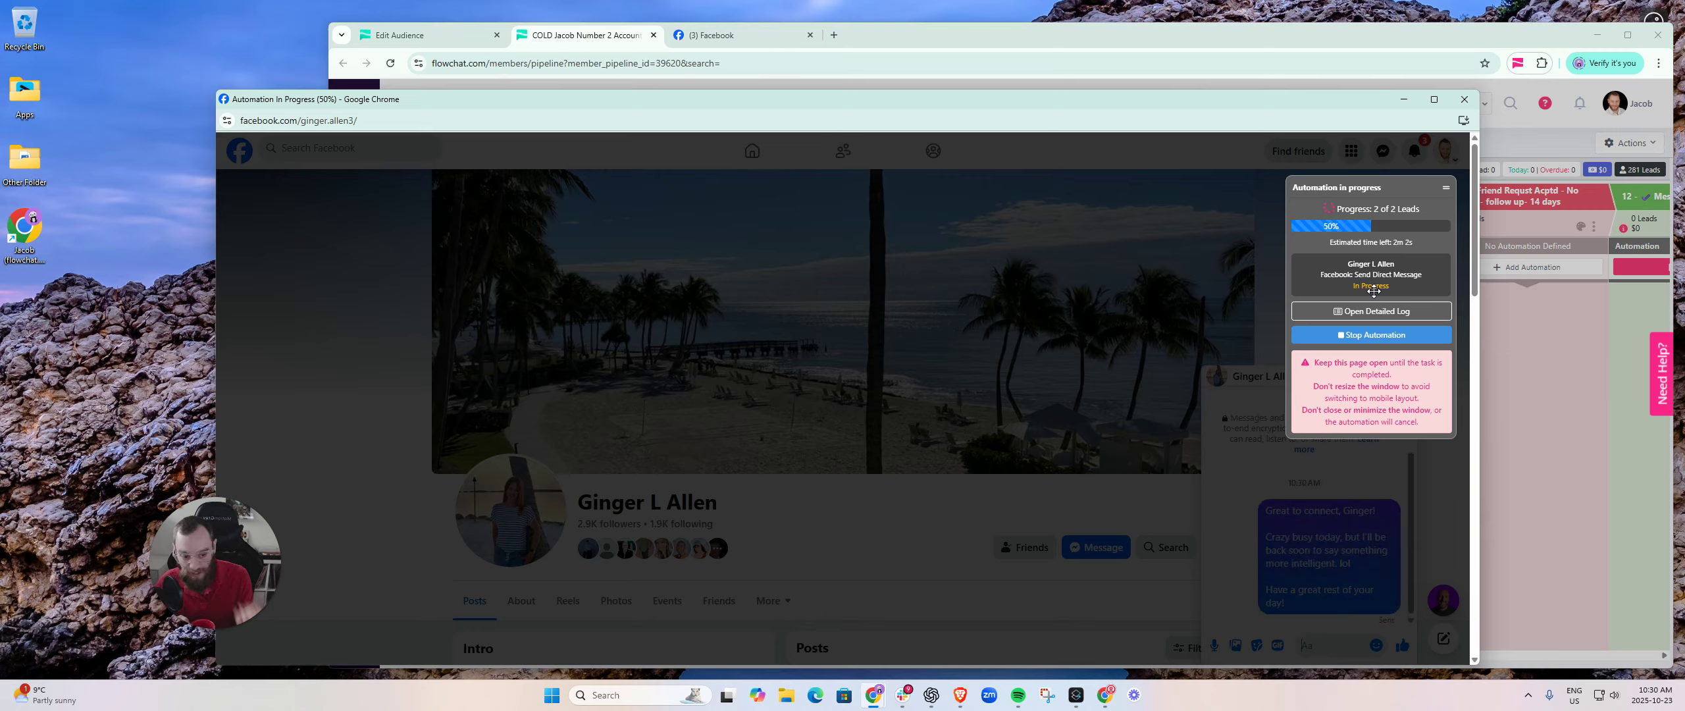
- Move the automation progress panel to the other side of the Facebook page and back again
{"action": "left_click_drag", "start_coordinate": [1391, 188], "coordinate": [352, 176]}
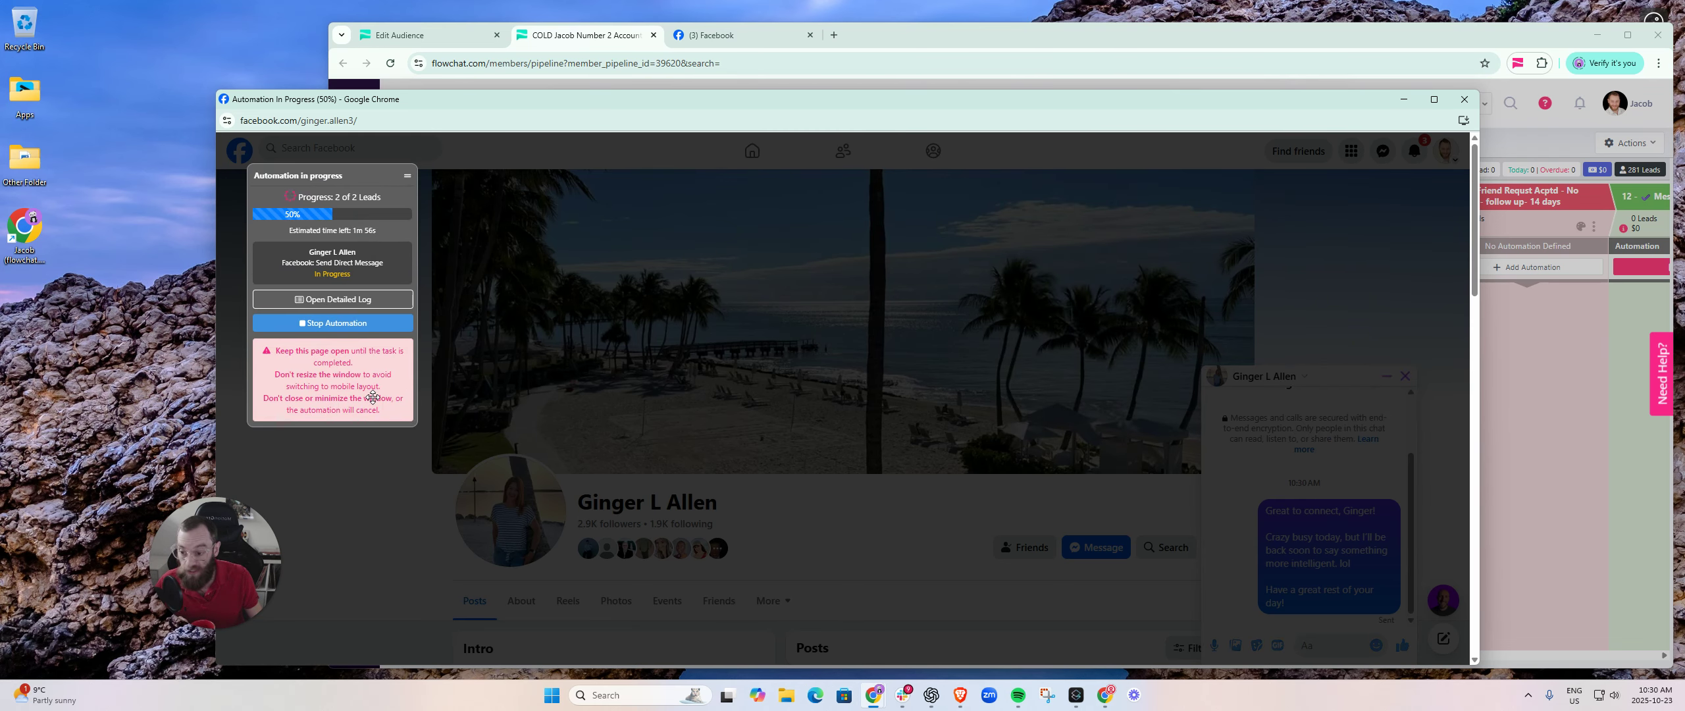
{"action": "left_click_drag", "start_coordinate": [344, 174], "coordinate": [1071, 184]}
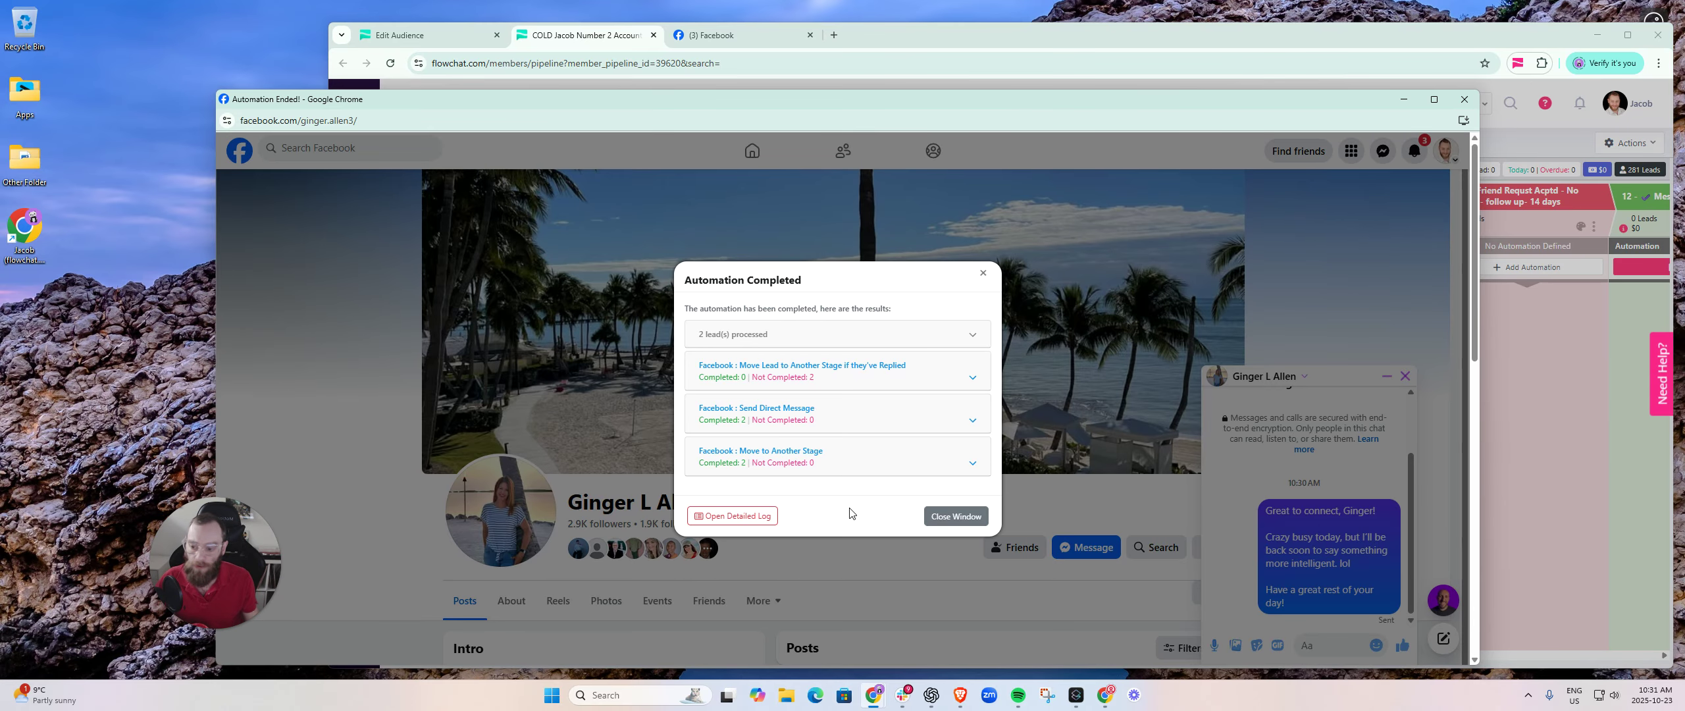
- Expand the completed automation's result sections, close its window and reload the pipeline
{"action": "left_click", "coordinate": [910, 340]}
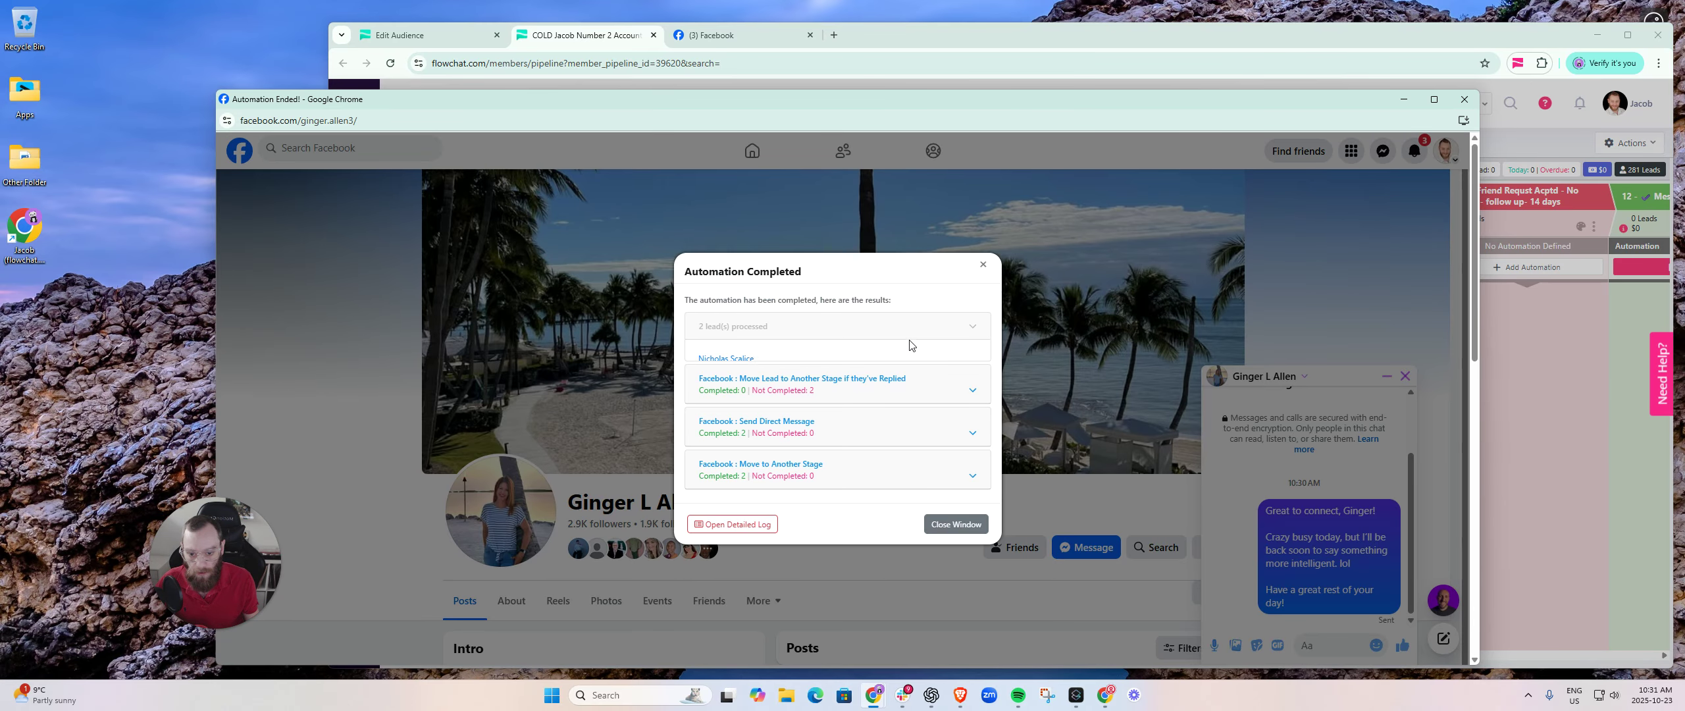
{"action": "left_click", "coordinate": [940, 388]}
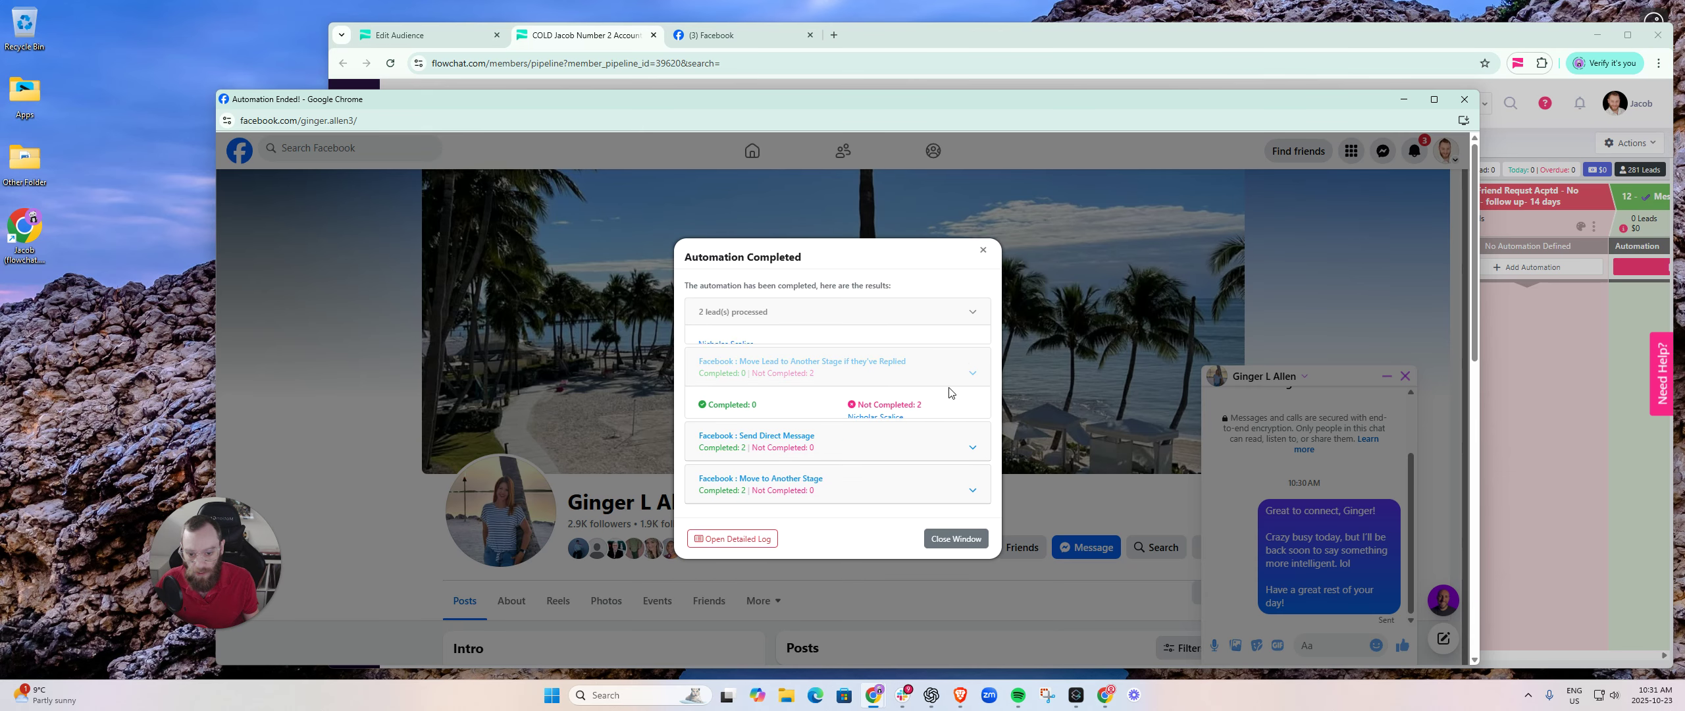
{"action": "left_click", "coordinate": [944, 453]}
{"action": "left_click", "coordinate": [944, 495]}
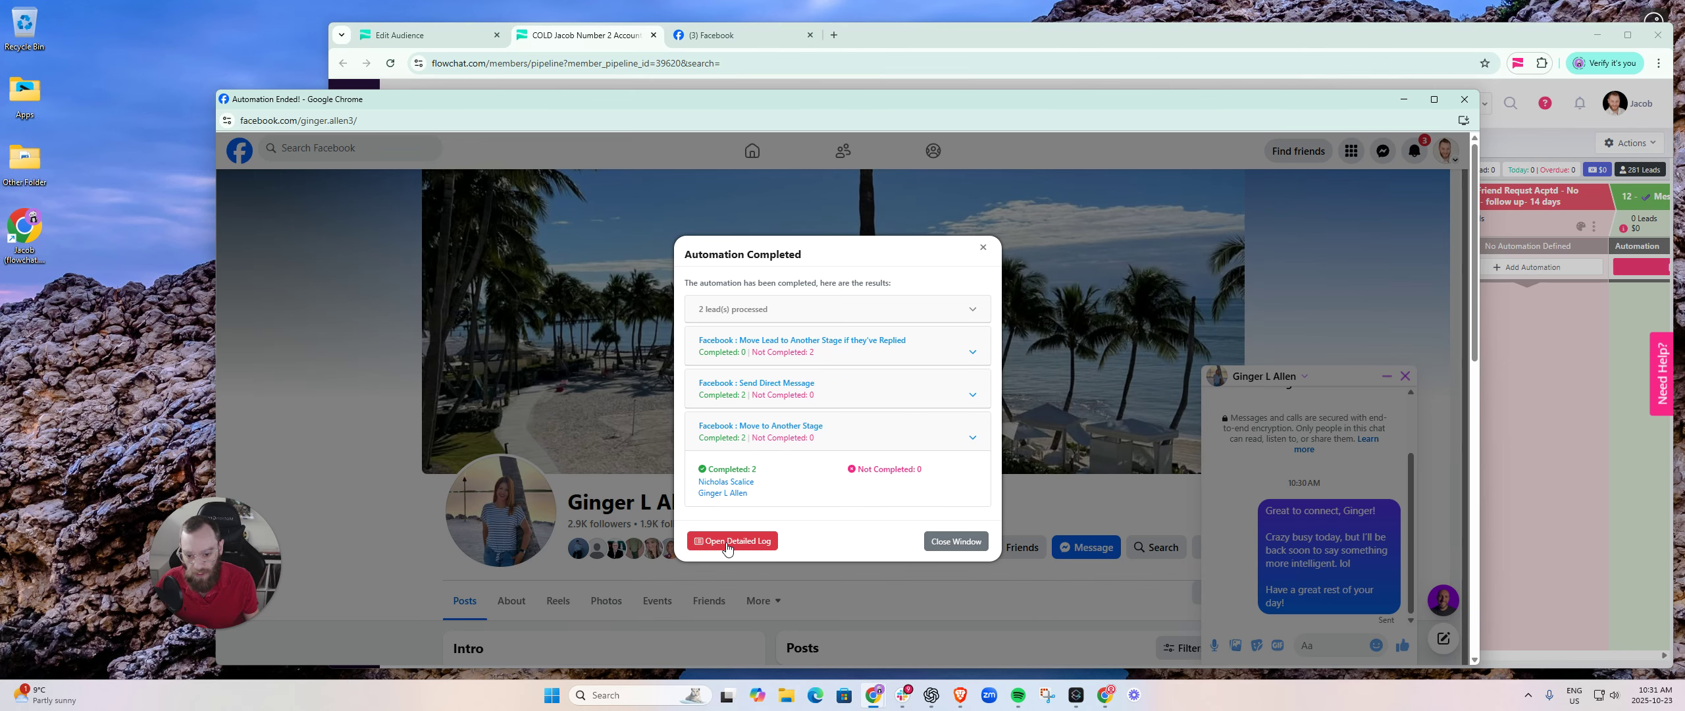
{"action": "left_click", "coordinate": [957, 541]}
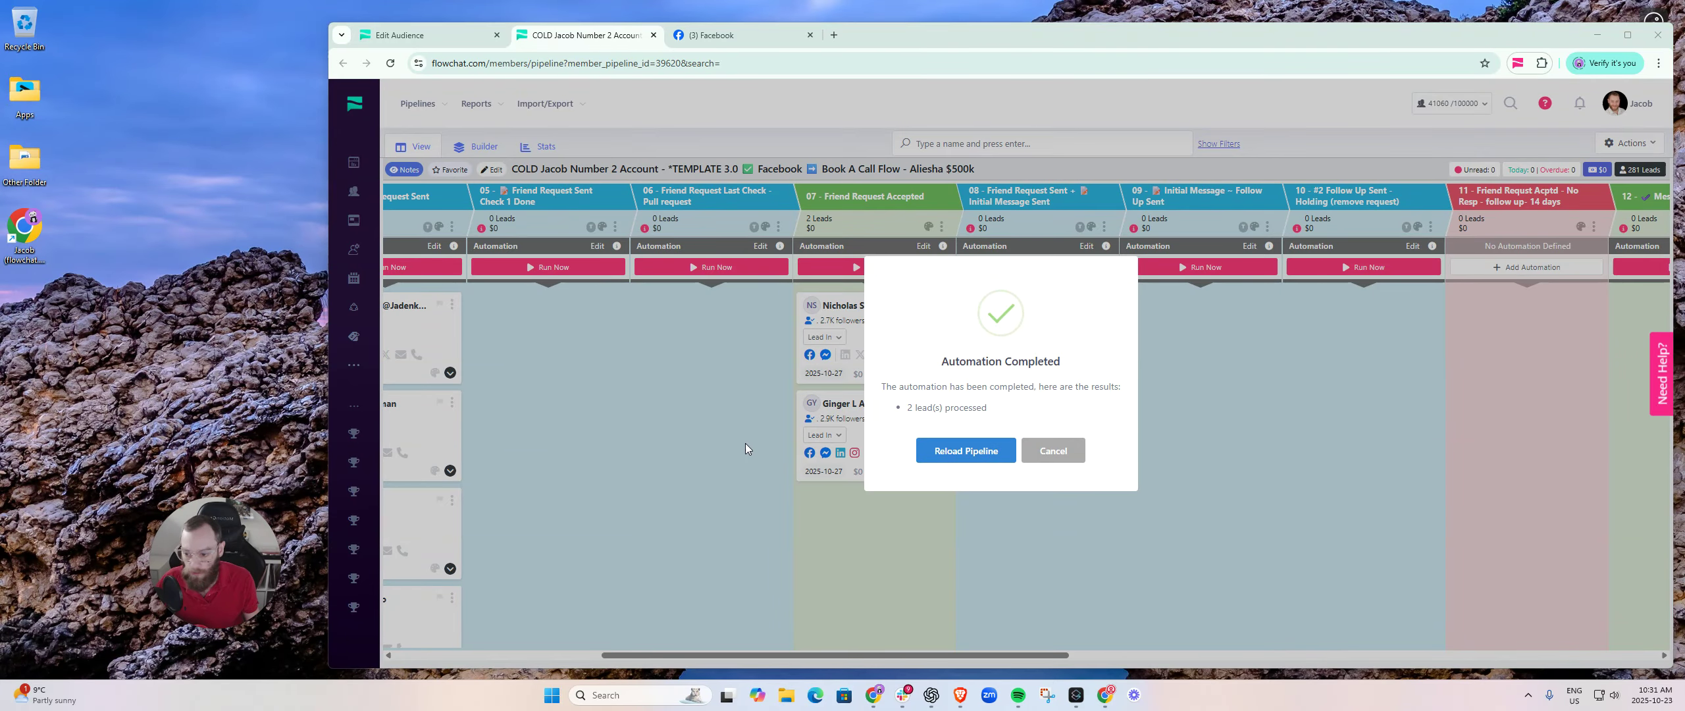
{"action": "left_click", "coordinate": [963, 452]}
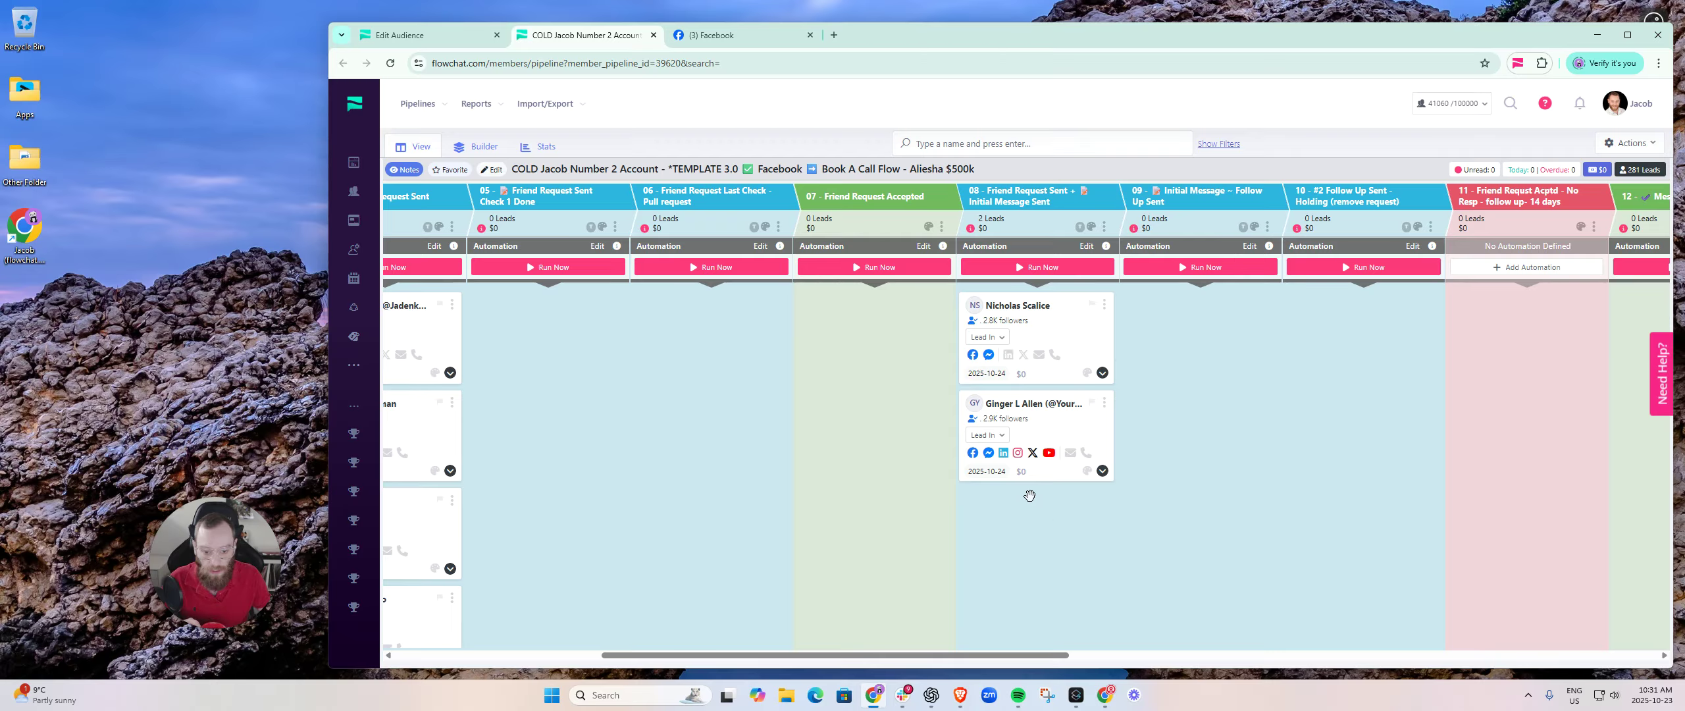
- Check the first stage 08 lead's follow-up date and the overdue-or-today filter in that stage's Run Automation settings without running it
{"action": "left_click", "coordinate": [991, 375]}
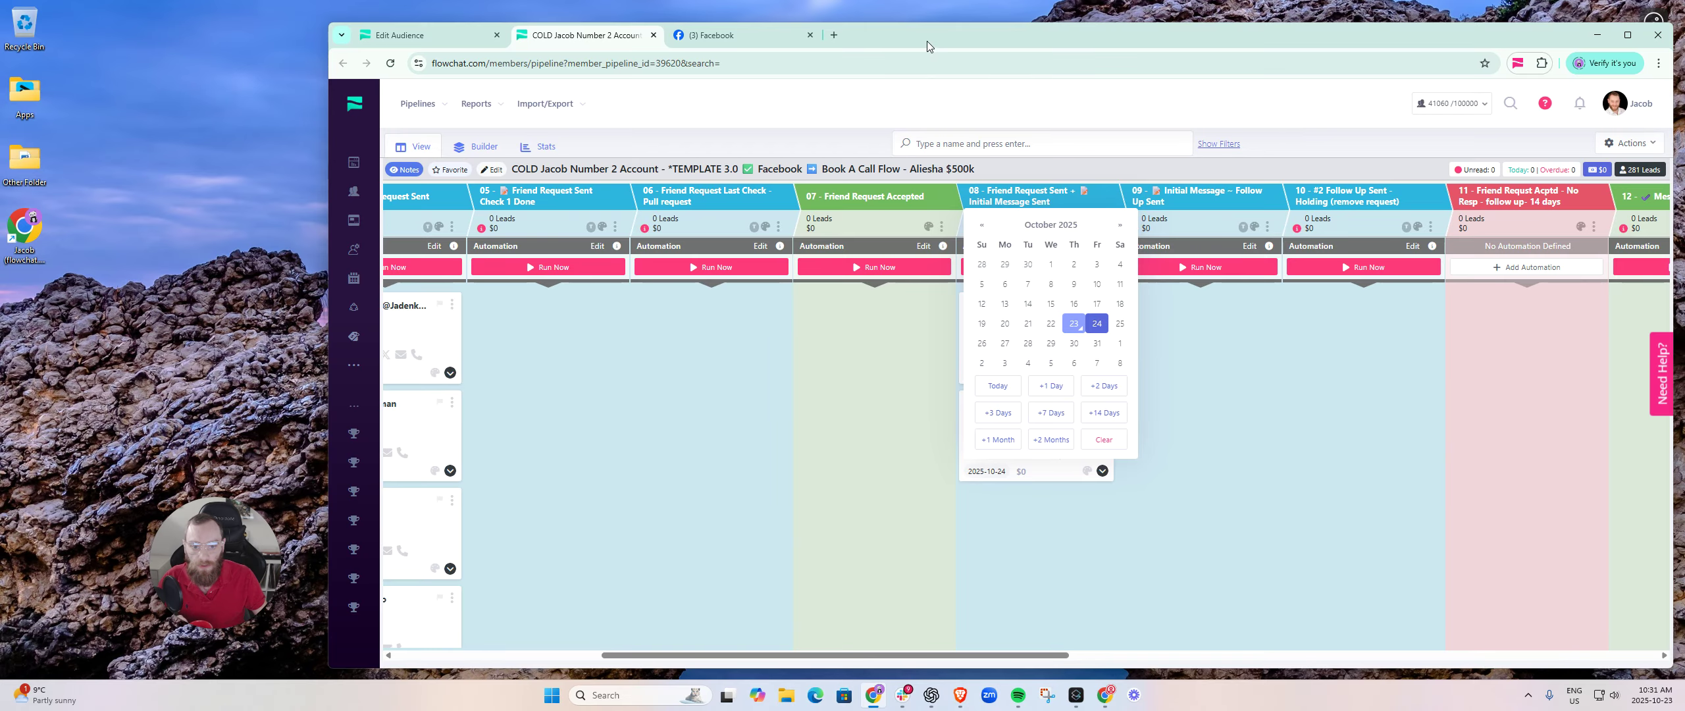
{"action": "left_click", "coordinate": [1086, 91]}
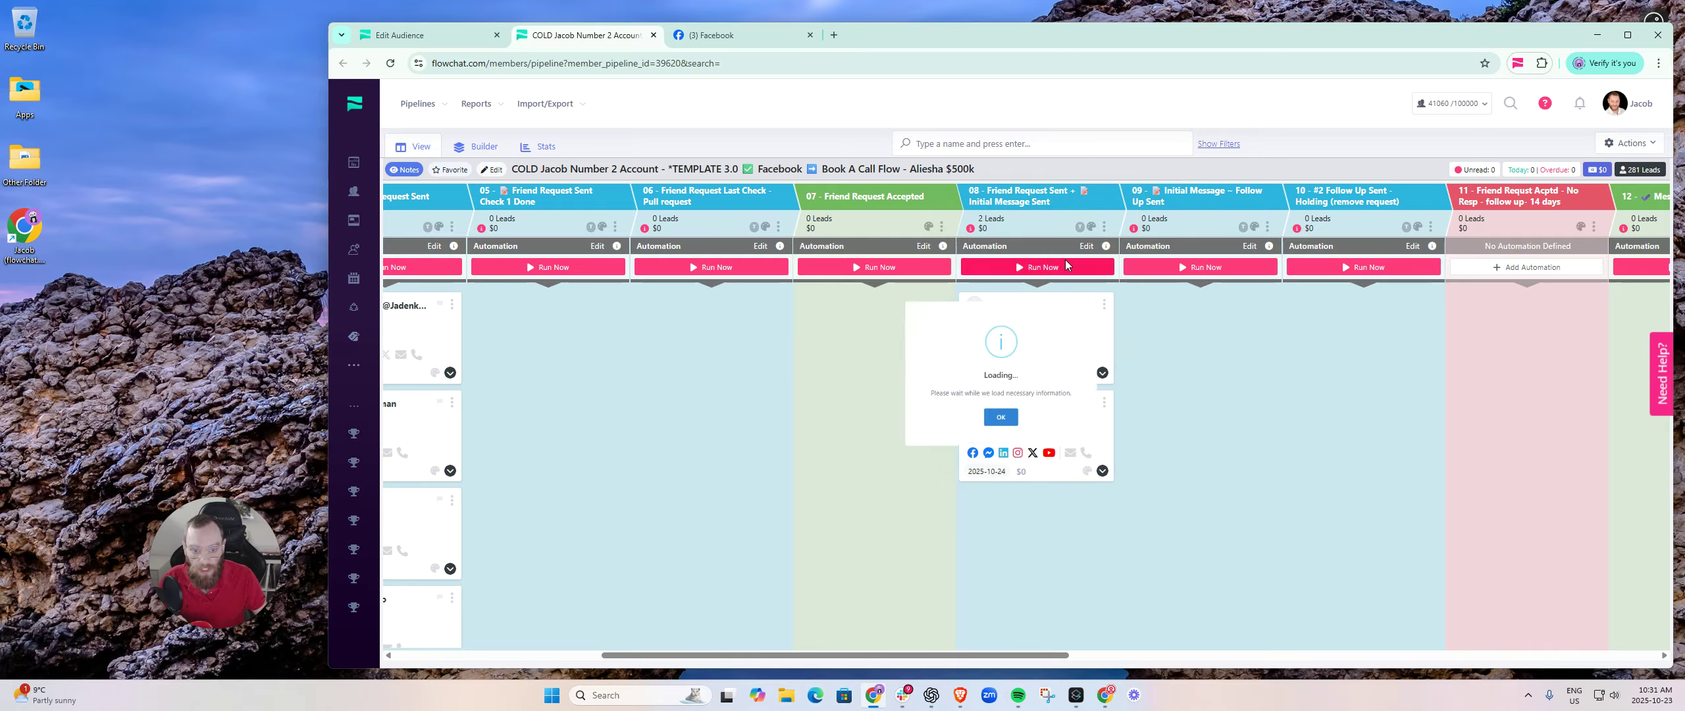
{"action": "left_click", "coordinate": [1065, 263]}
{"action": "left_click", "coordinate": [820, 389]}
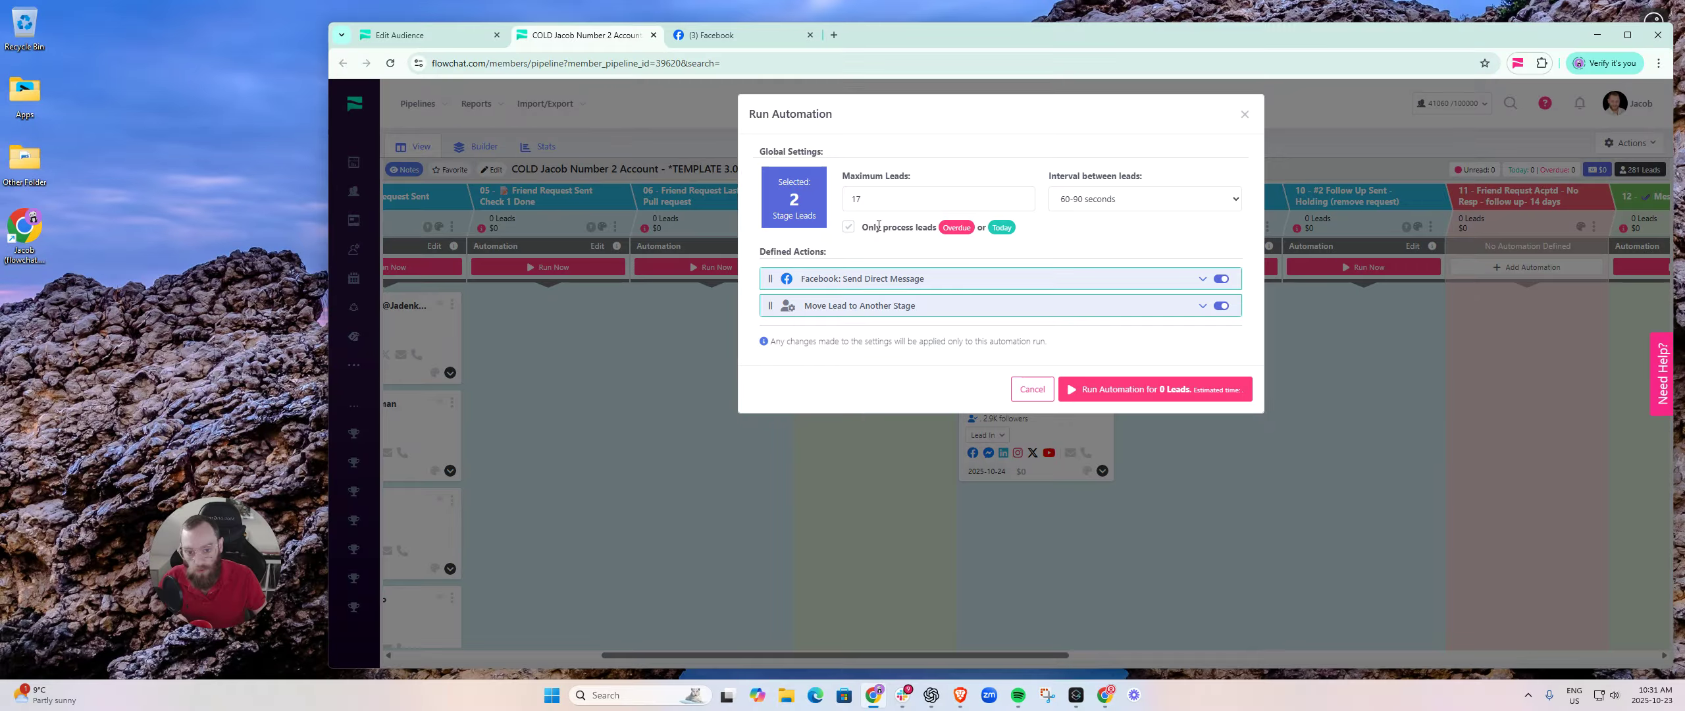
{"action": "left_click_drag", "start_coordinate": [863, 227], "coordinate": [1009, 233]}
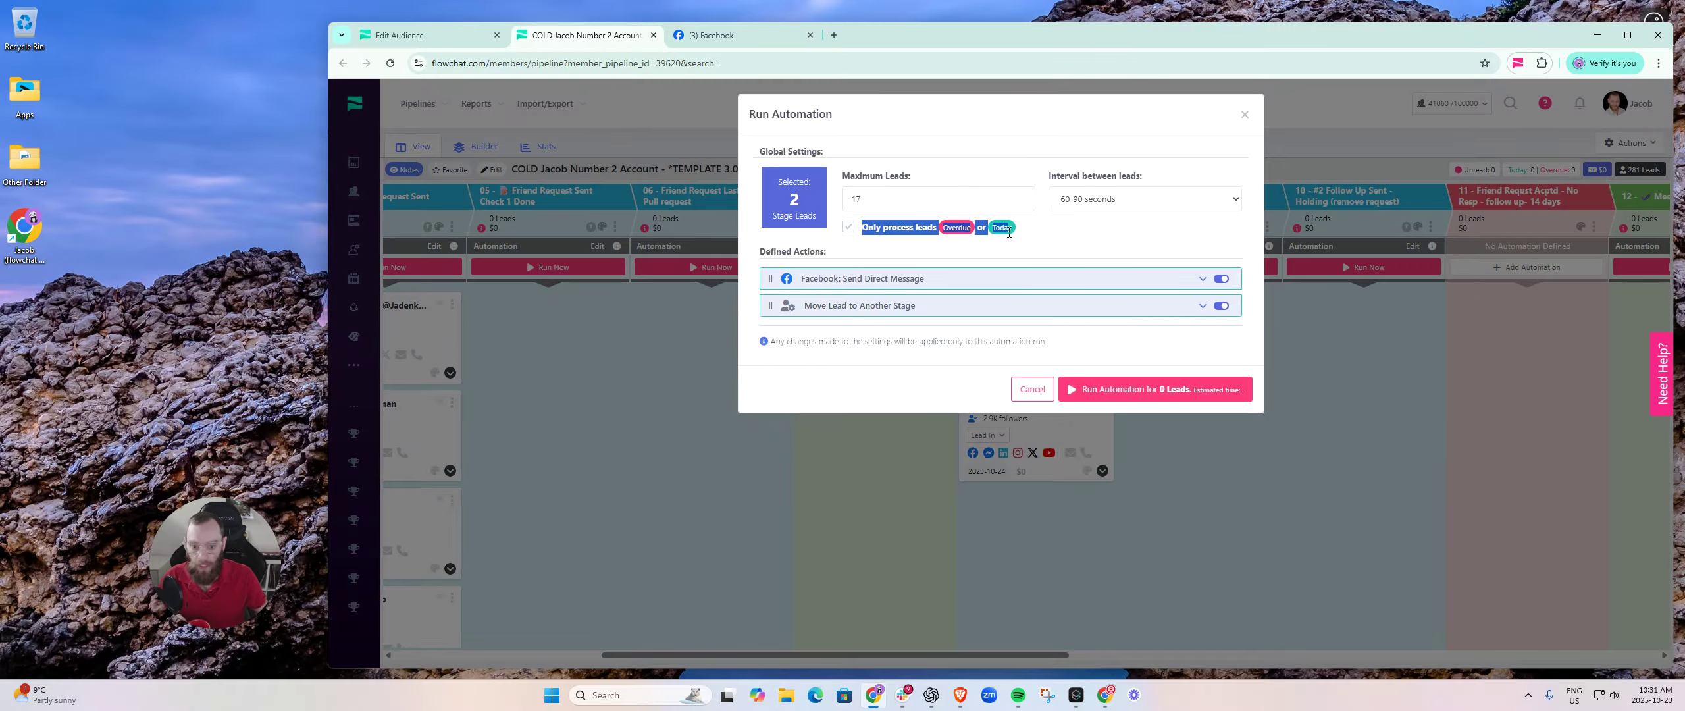
{"action": "left_click", "coordinate": [1245, 114]}
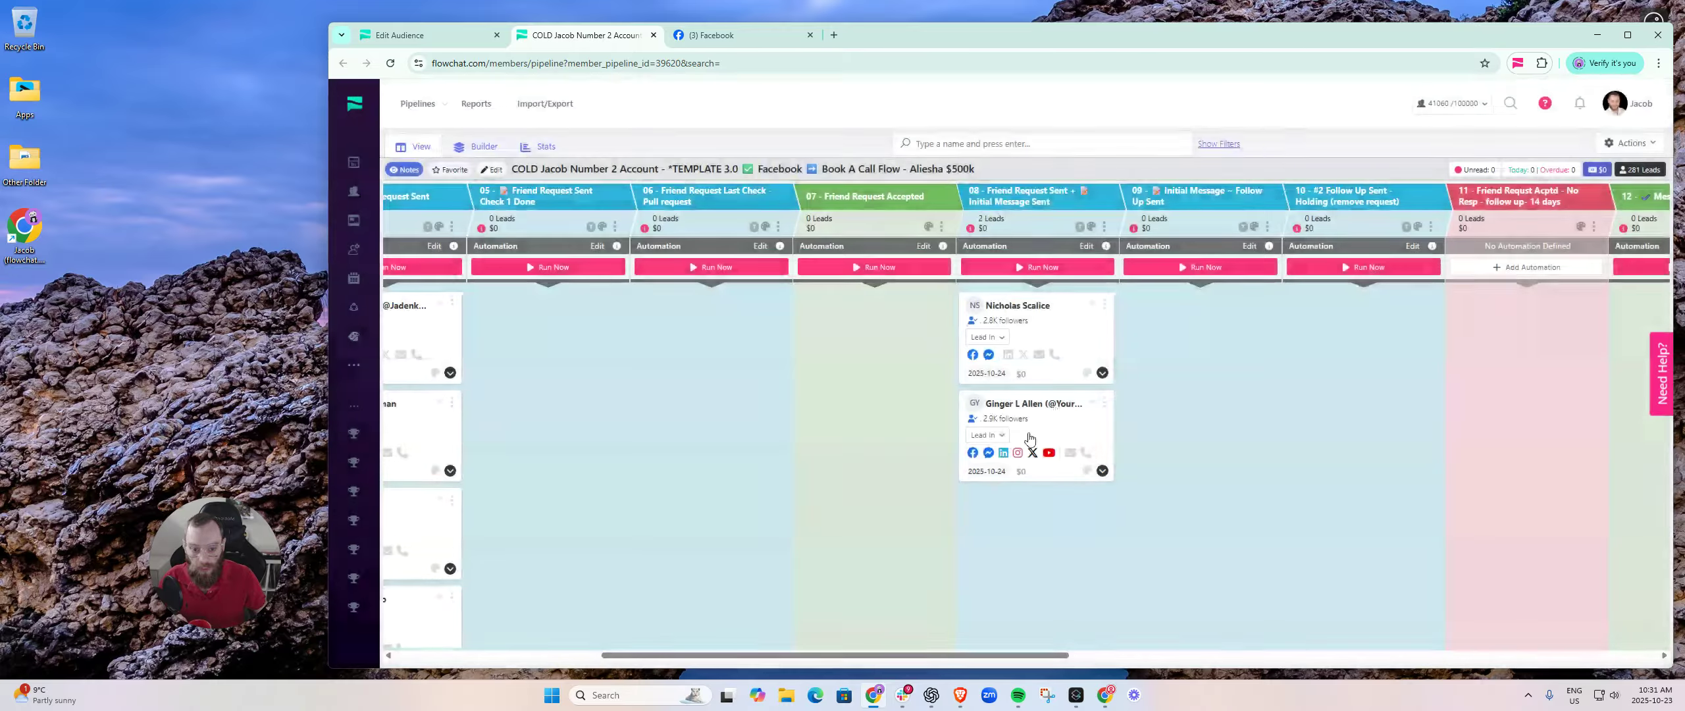
- Change the first stage 08 lead's follow-up date so it is due, and check the stage's Run Automation settings without running it
{"action": "left_click", "coordinate": [985, 374]}
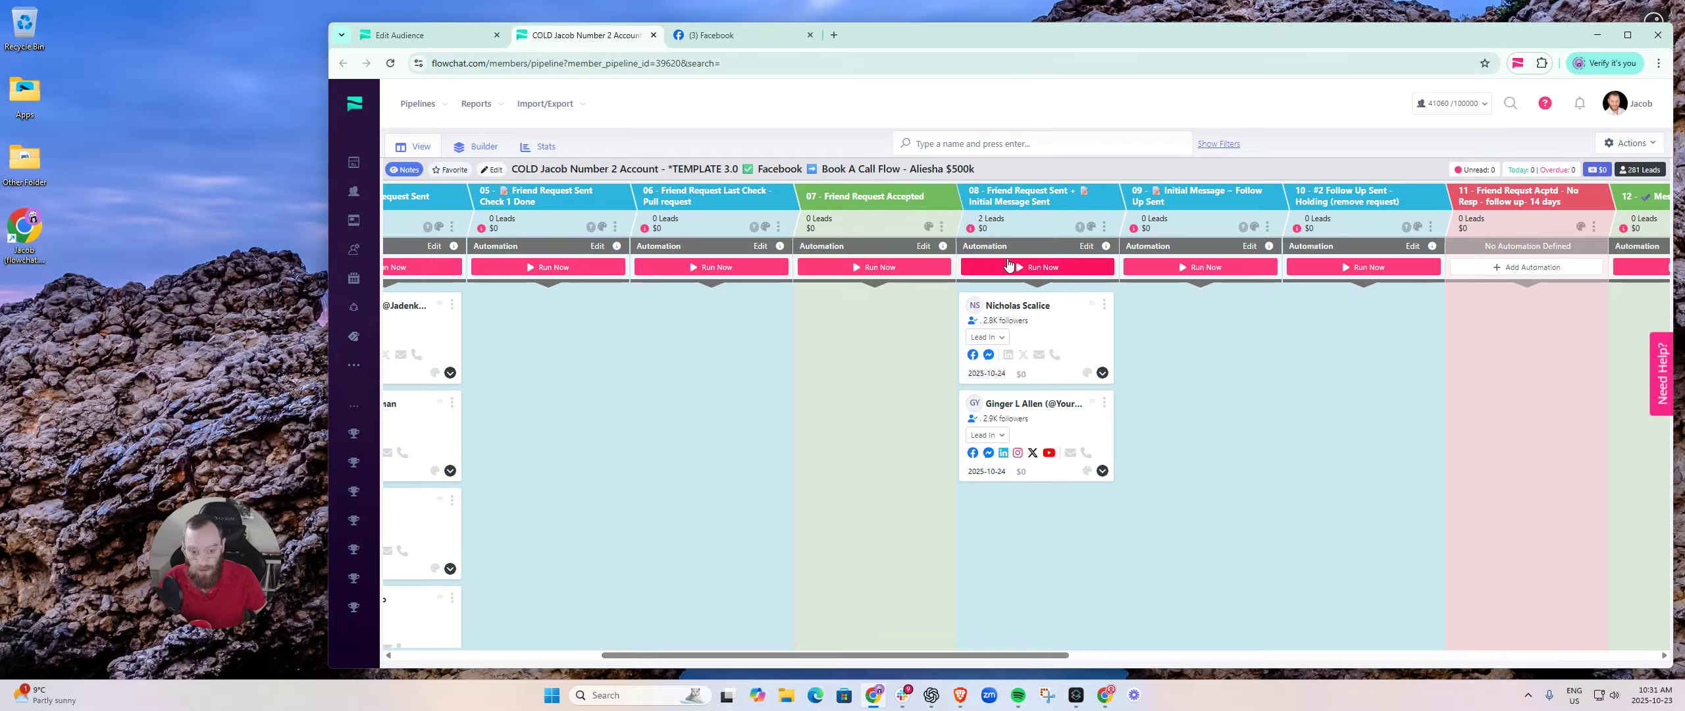
{"action": "left_click", "coordinate": [1007, 267]}
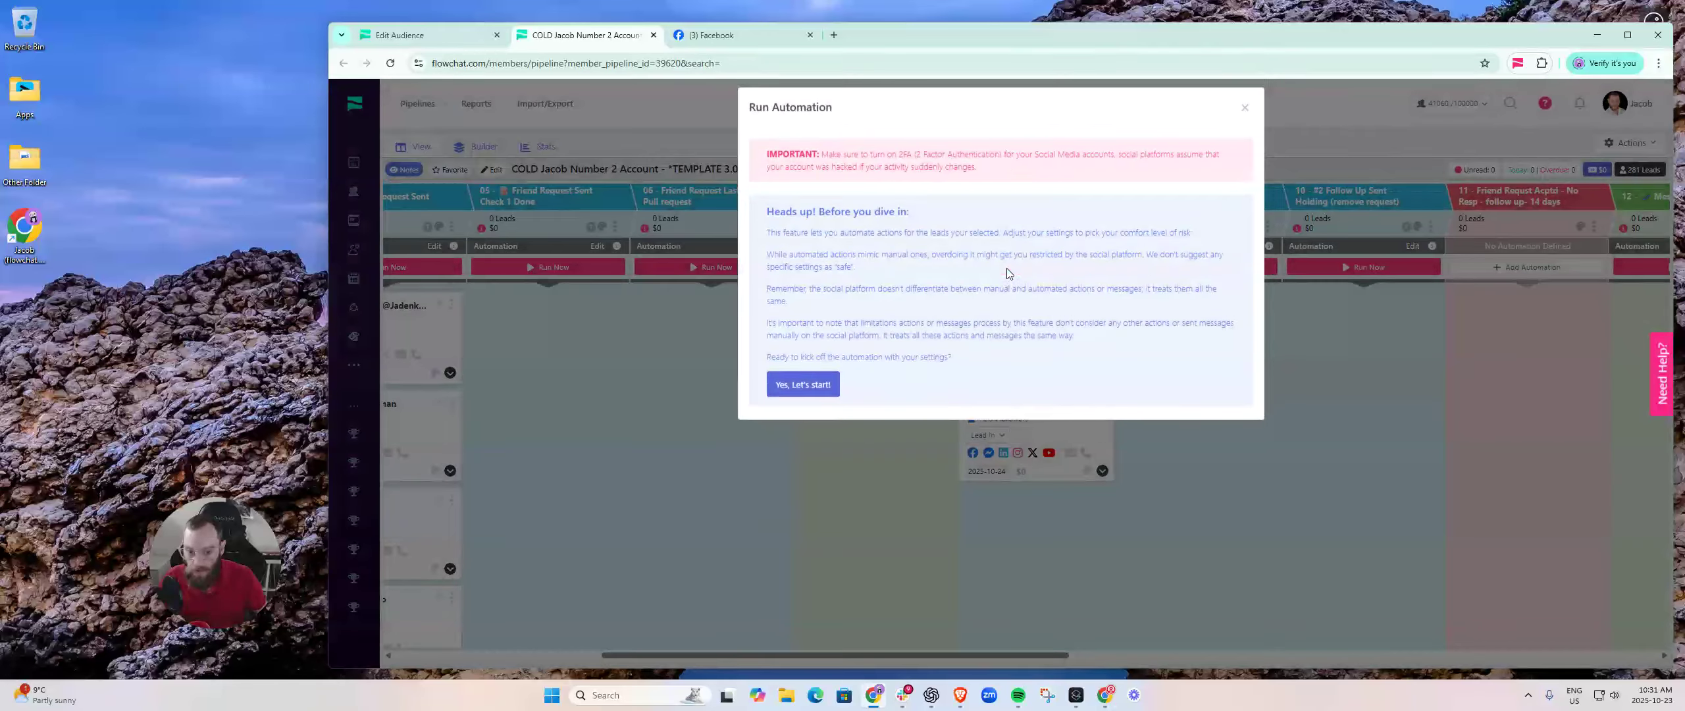
{"action": "left_click", "coordinate": [822, 385]}
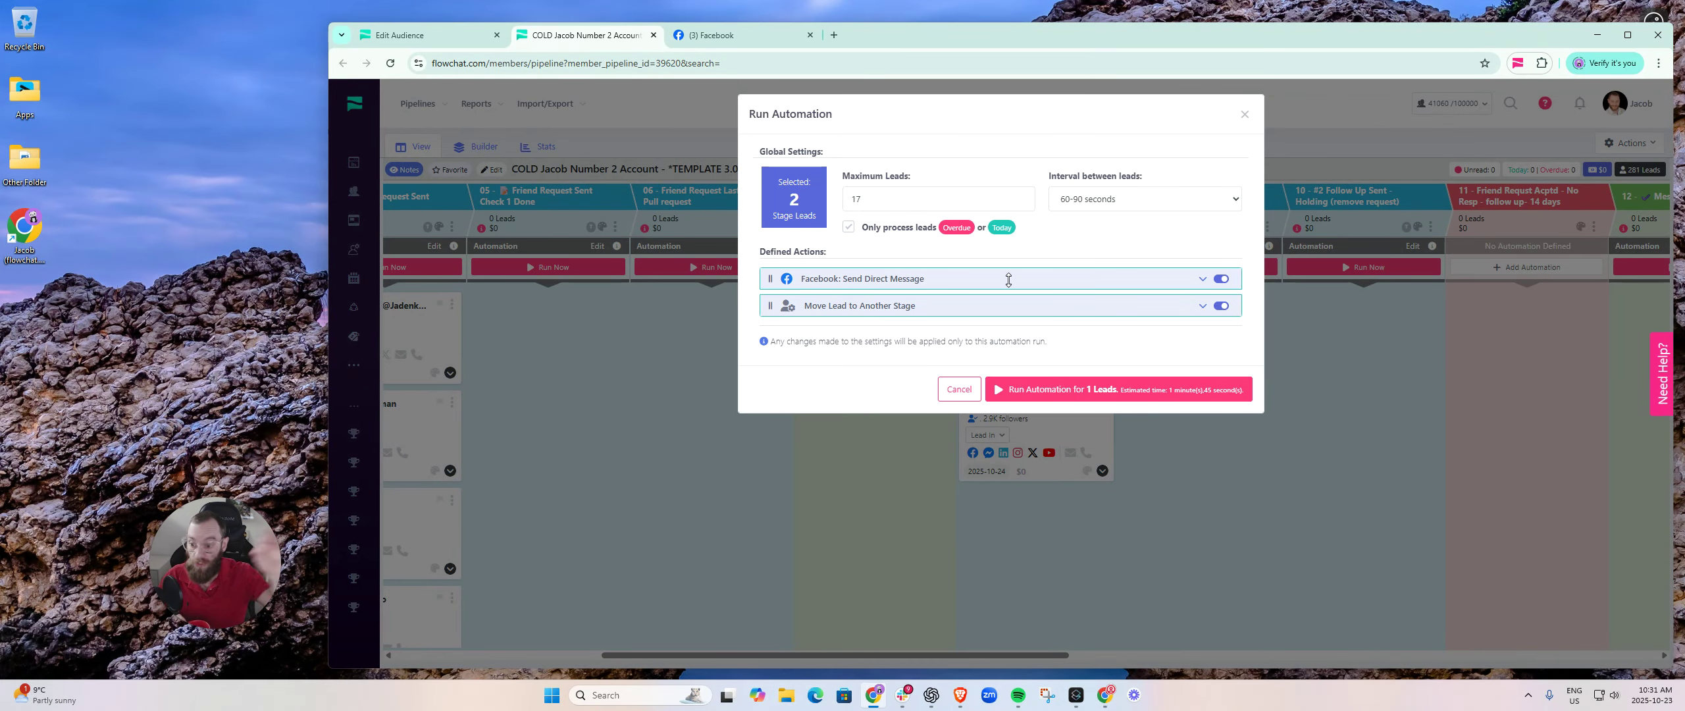
{"action": "left_click", "coordinate": [1245, 115]}
- Set the first stage 08 lead's follow-up date back to October 24, 2025
{"action": "left_click", "coordinate": [980, 373]}
{"action": "left_click", "coordinate": [1098, 325]}
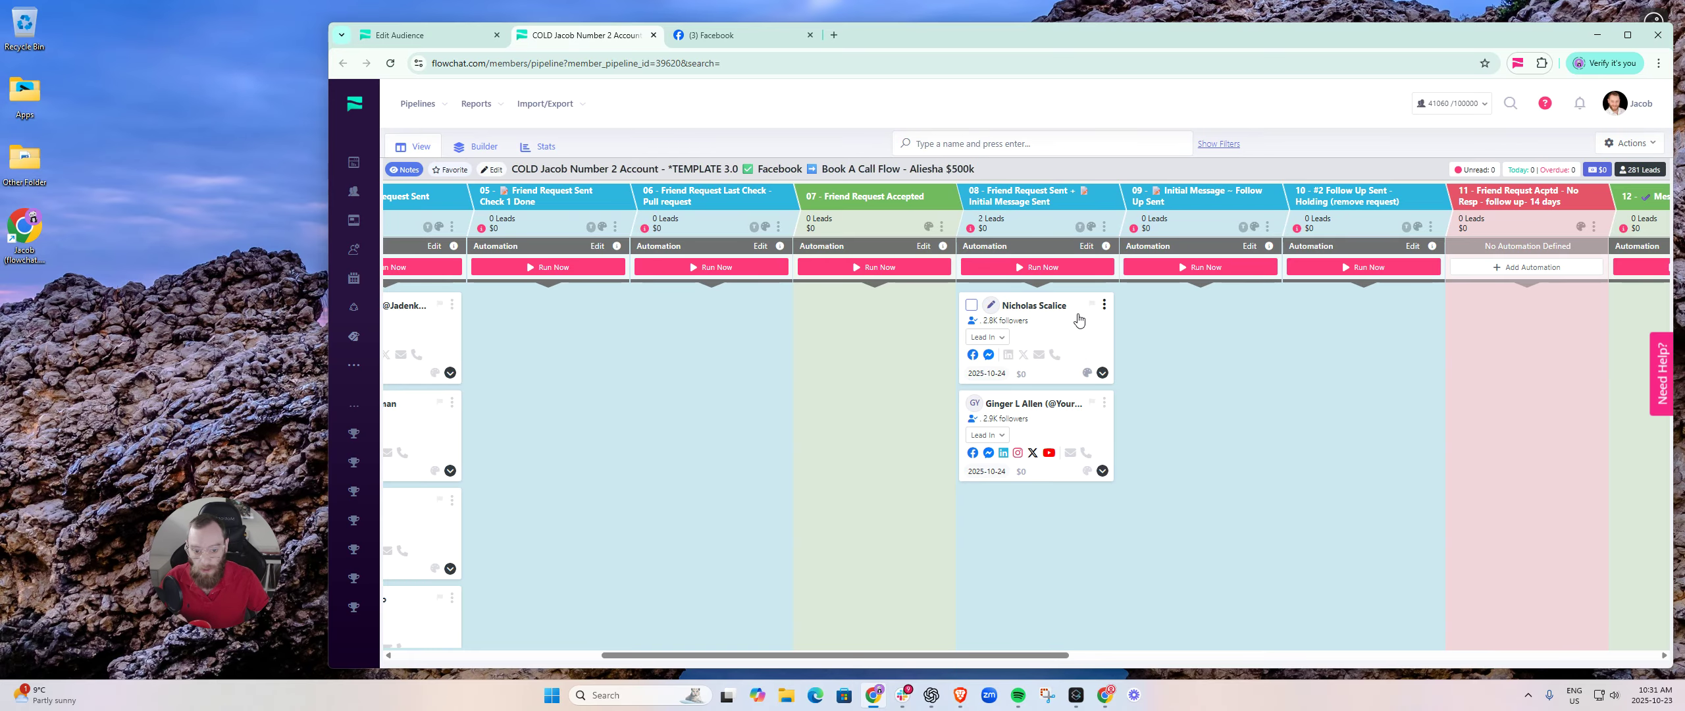
- Look over the pipeline stages from 01 Imported Prospects to 13 Transition Question Sent and return to the first stage
{"action": "mouse_move", "coordinate": [979, 657]}
{"action": "left_mouse_down"}
{"action": "mouse_move", "coordinate": [1040, 648]}
{"action": "mouse_move", "coordinate": [999, 662]}
{"action": "left_mouse_up"}
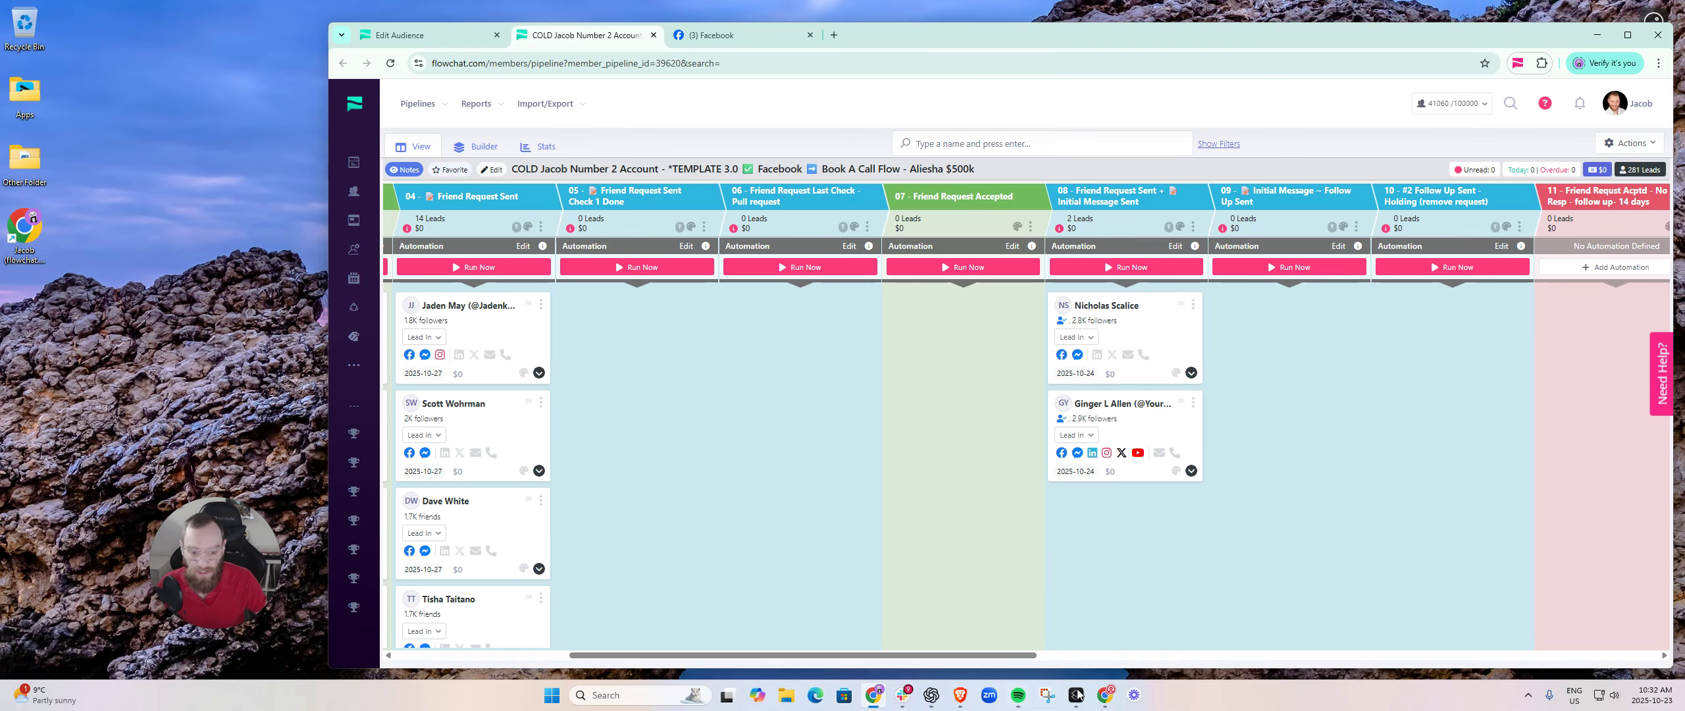
{"action": "left_click_drag", "start_coordinate": [1016, 657], "coordinate": [833, 660]}
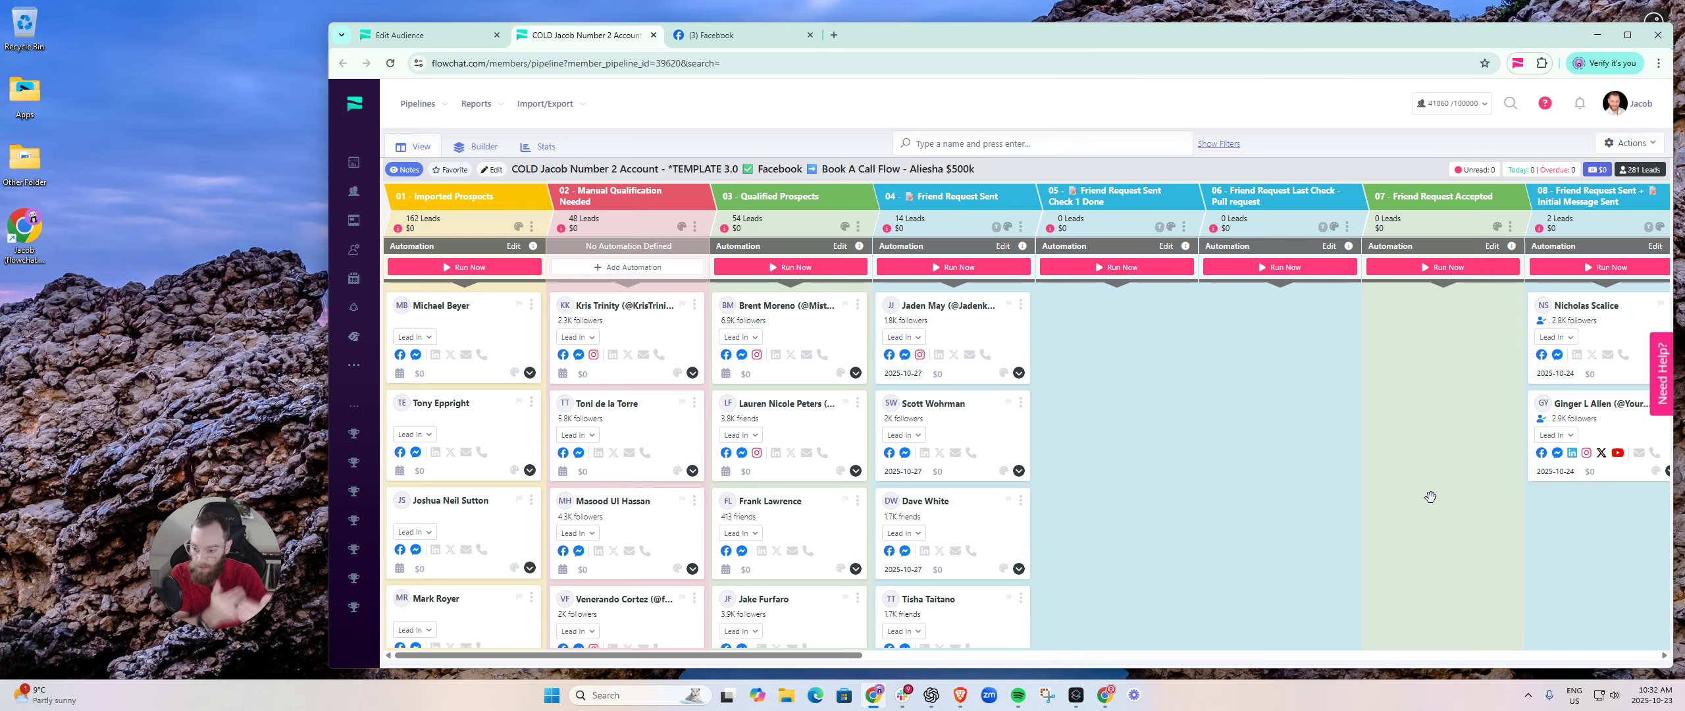
{"action": "left_click_drag", "start_coordinate": [1431, 497], "coordinate": [1028, 503]}
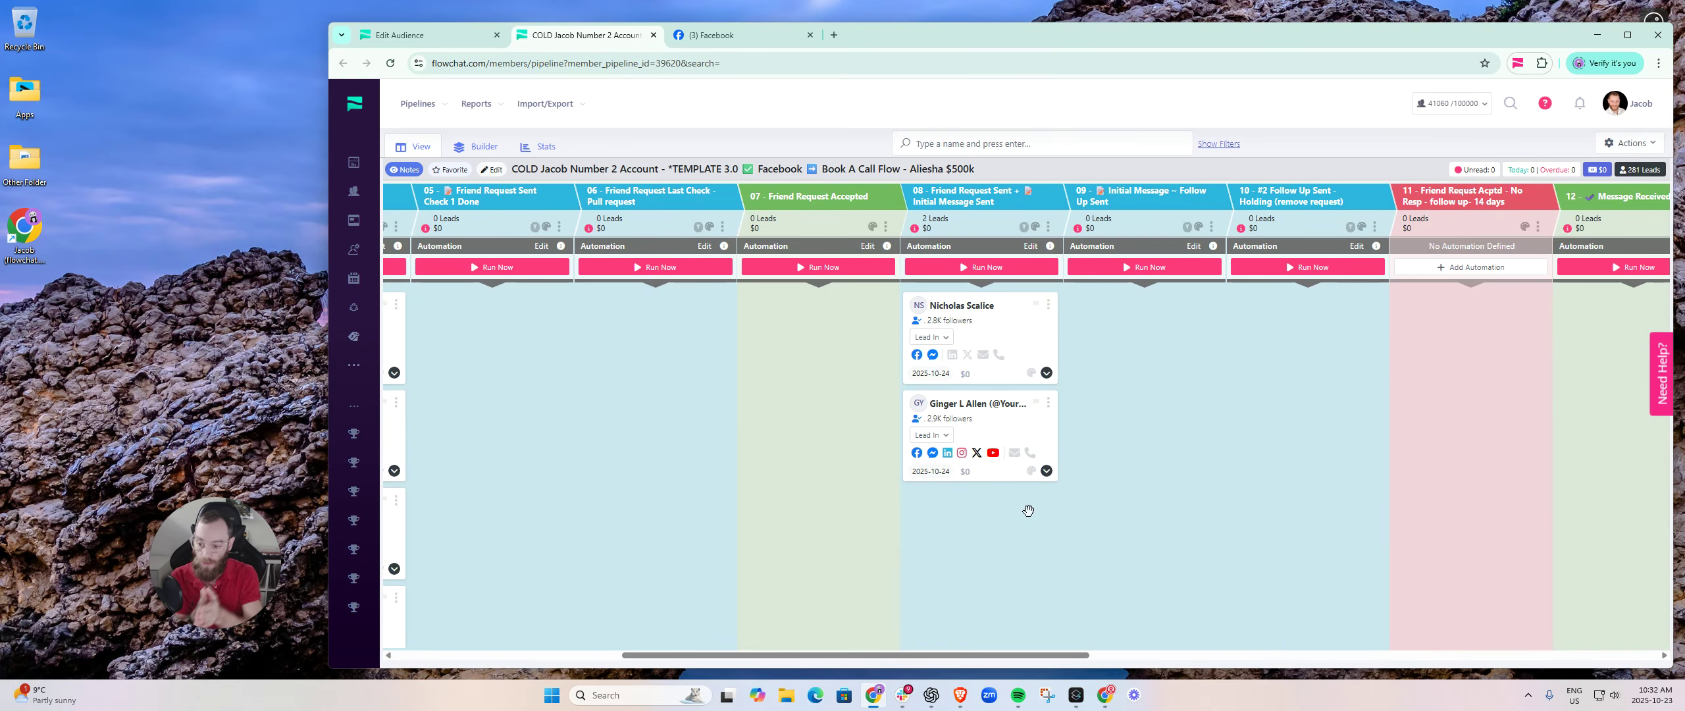
{"action": "left_click_drag", "start_coordinate": [1073, 655], "coordinate": [846, 655]}
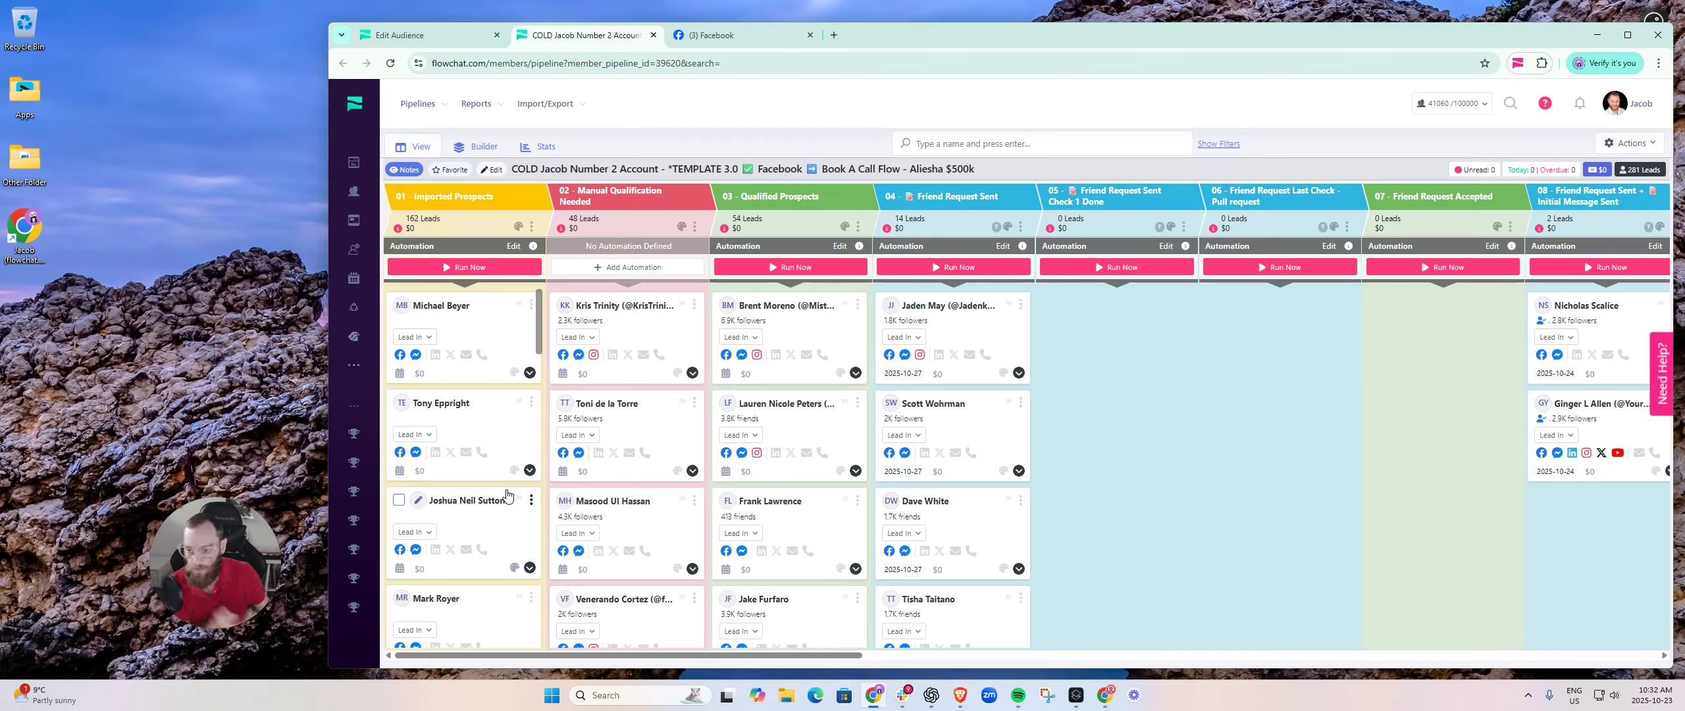
{"action": "mouse_move", "coordinate": [751, 656]}
{"action": "left_mouse_down"}
{"action": "mouse_move", "coordinate": [1285, 661]}
{"action": "mouse_move", "coordinate": [739, 643]}
{"action": "left_mouse_up"}
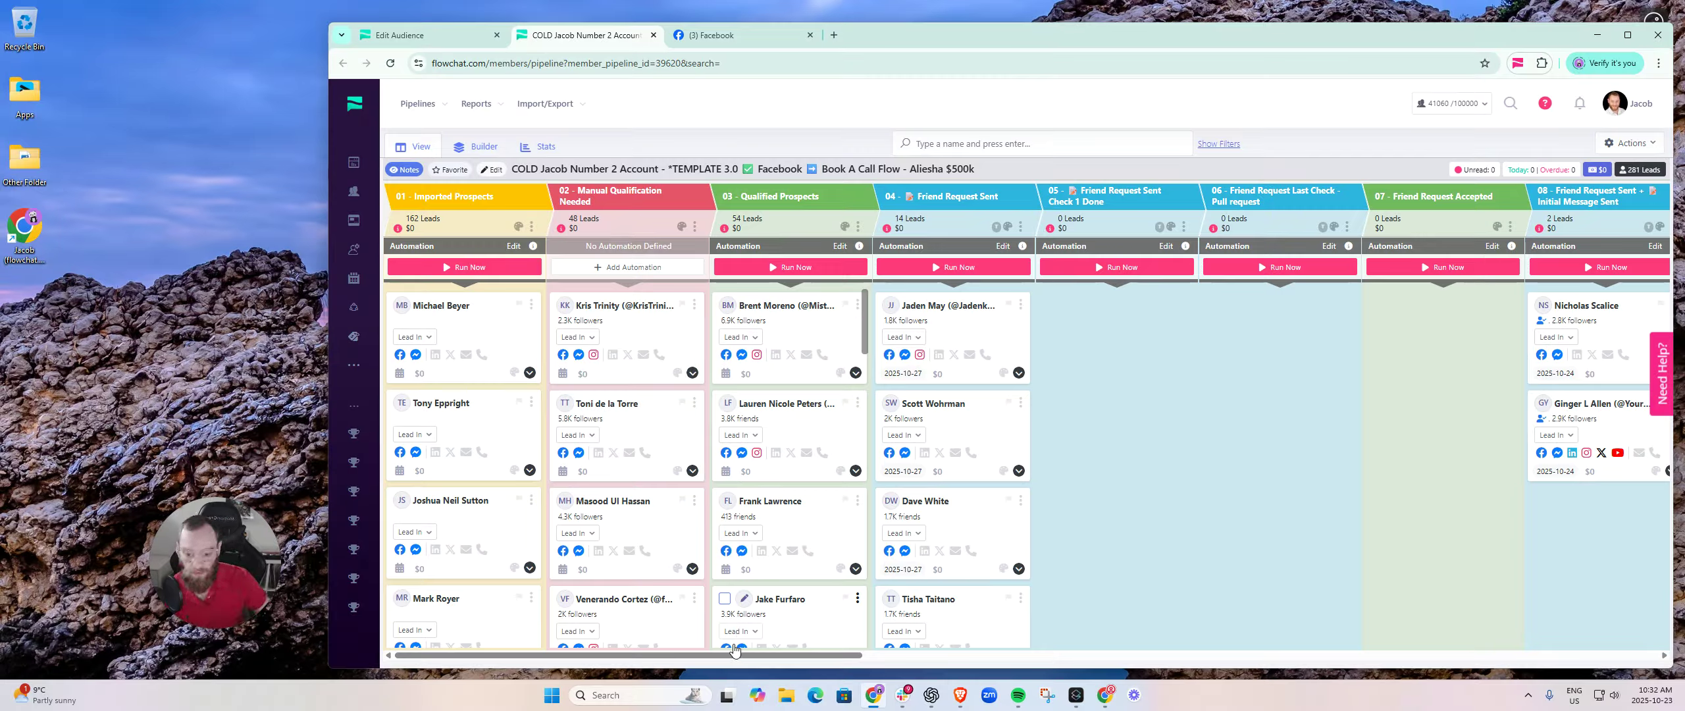
{"action": "left_click_drag", "start_coordinate": [734, 651], "coordinate": [1032, 642]}
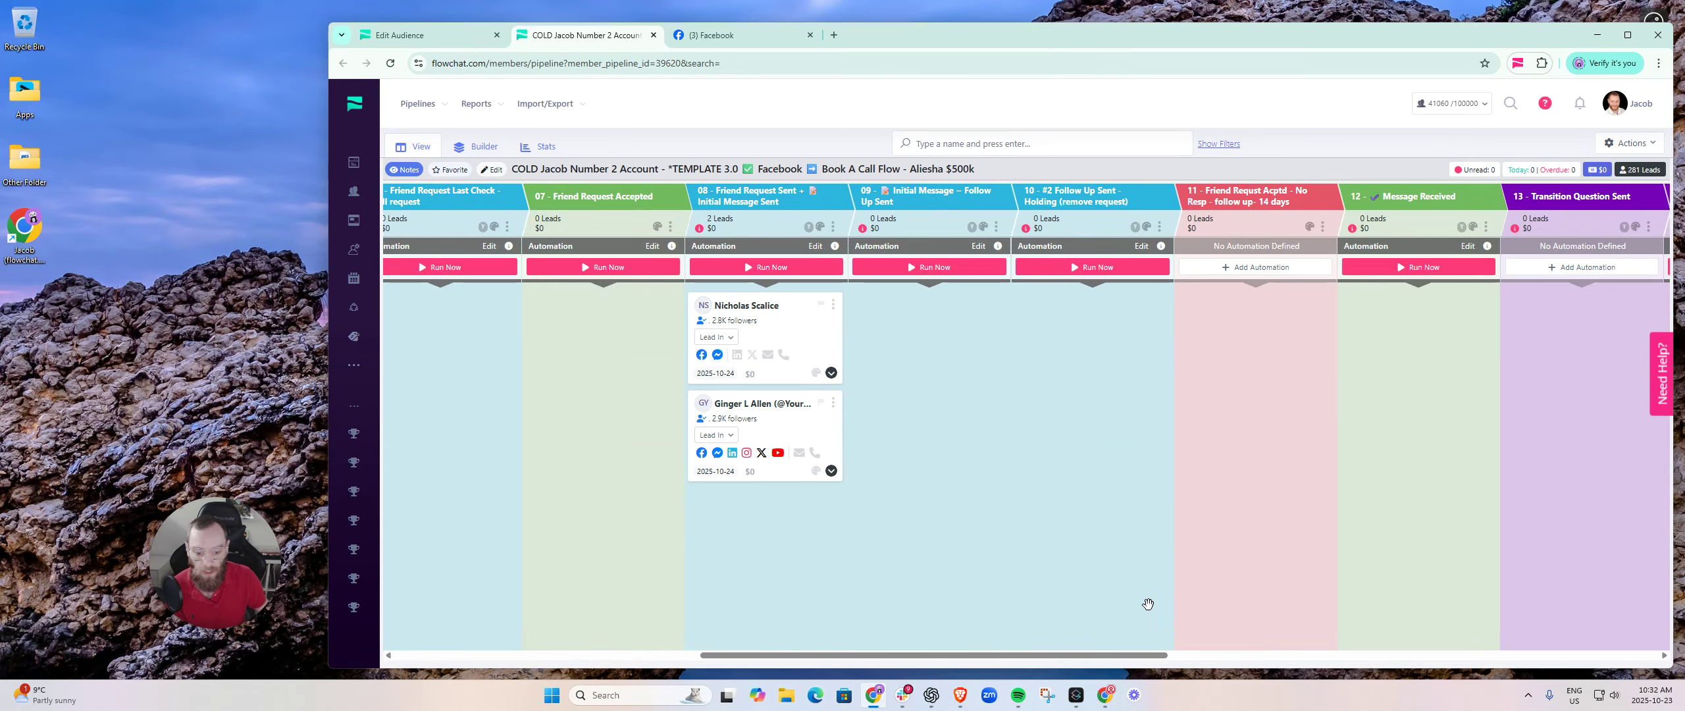
{"action": "left_click_drag", "start_coordinate": [1113, 650], "coordinate": [594, 651]}
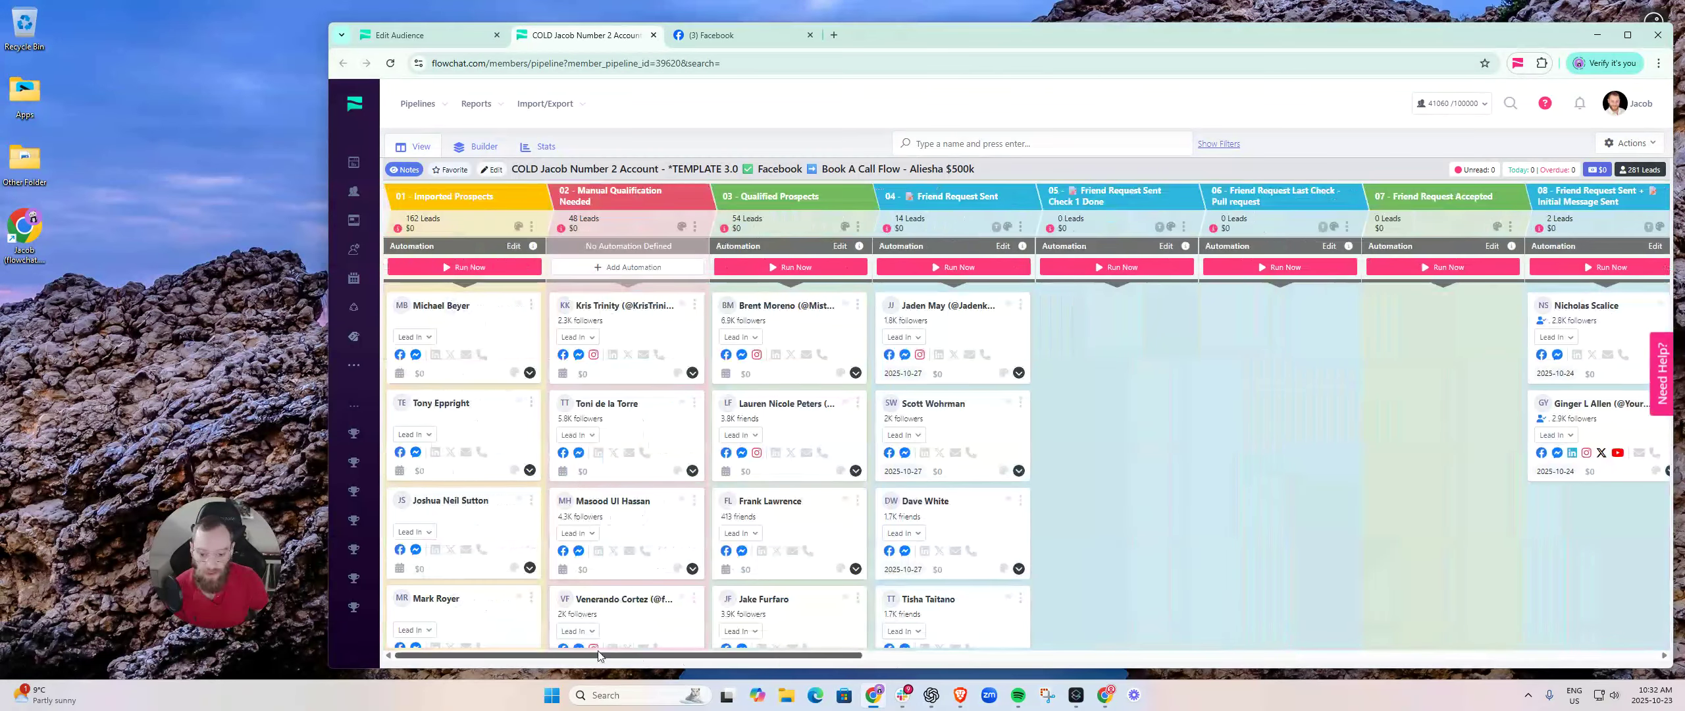